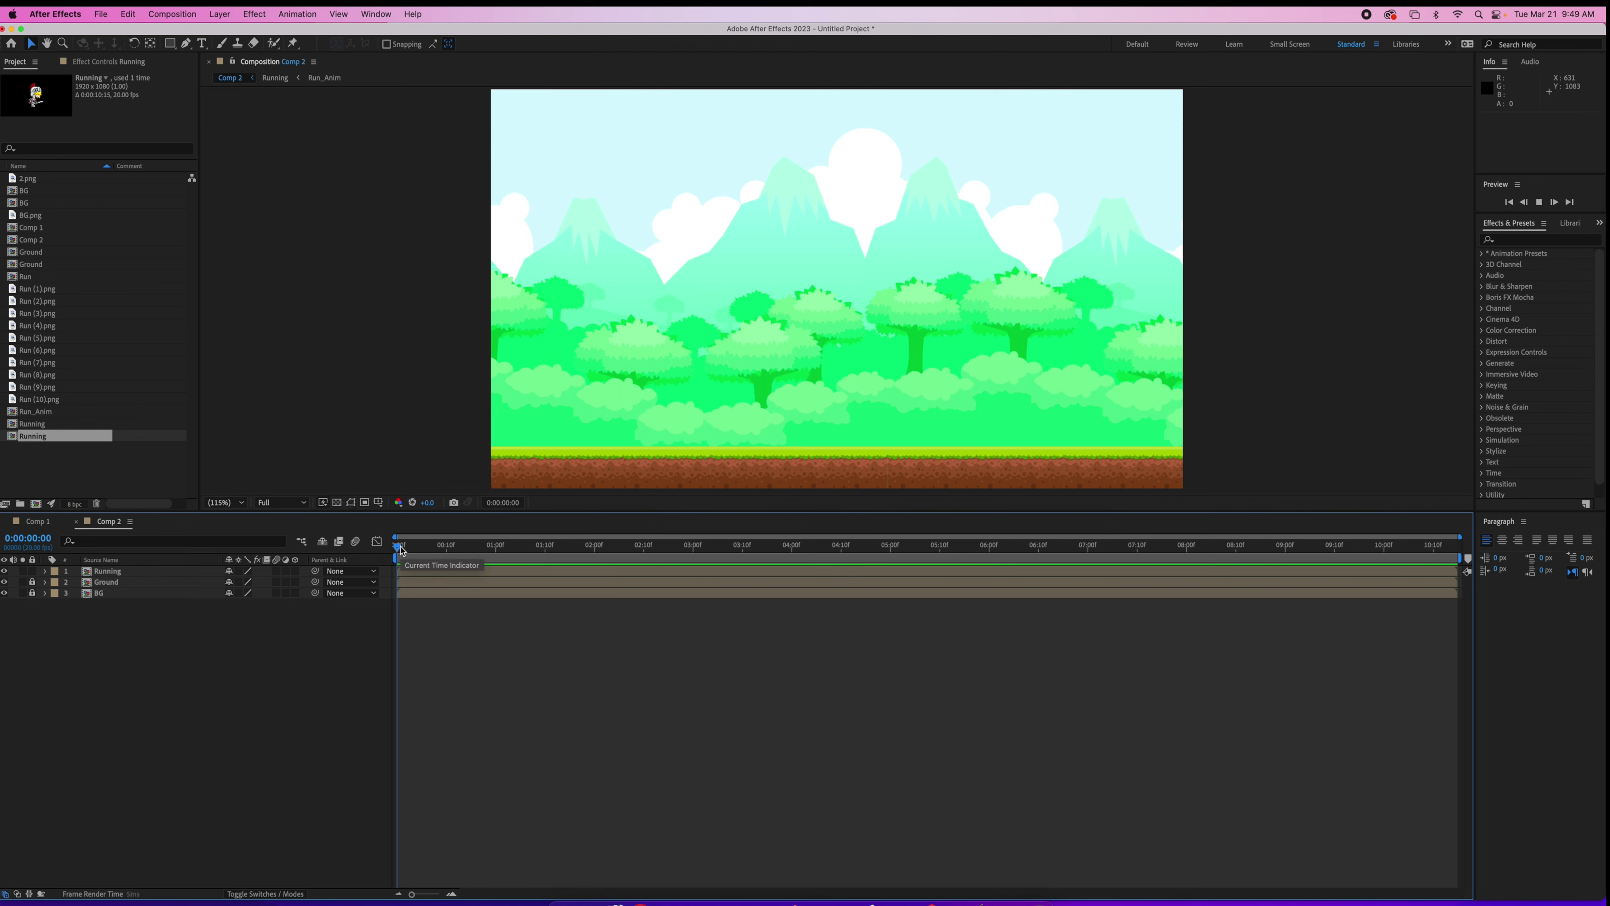
Step: After previewing Comp 2, create a new Comp 3 at 1920×1080 and 20 fps
key(space)
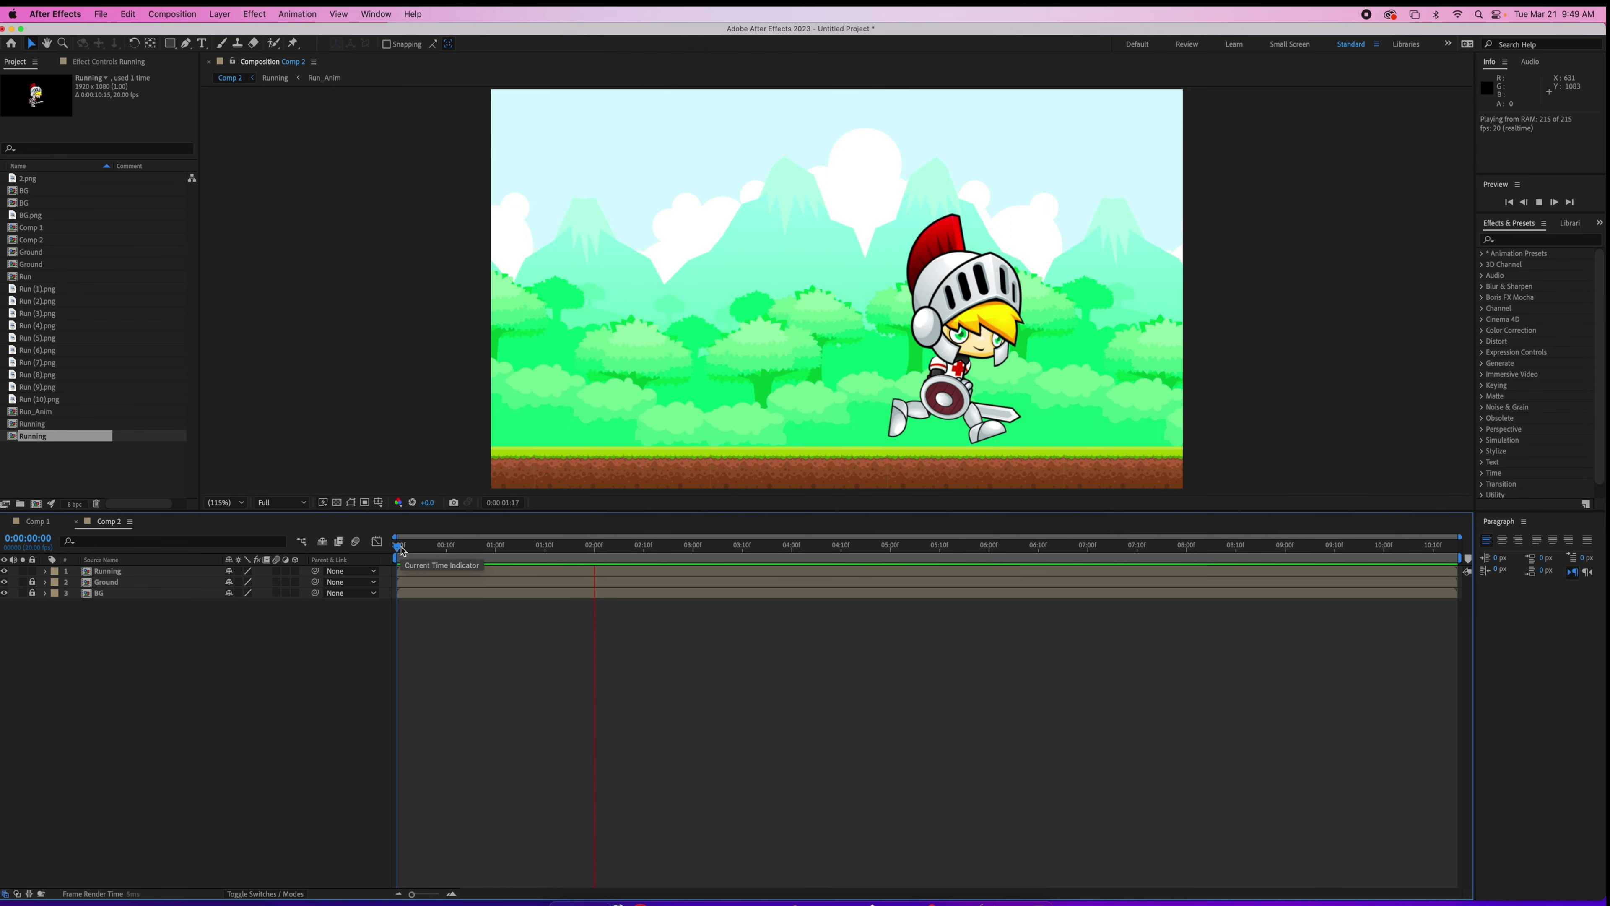
key(space)
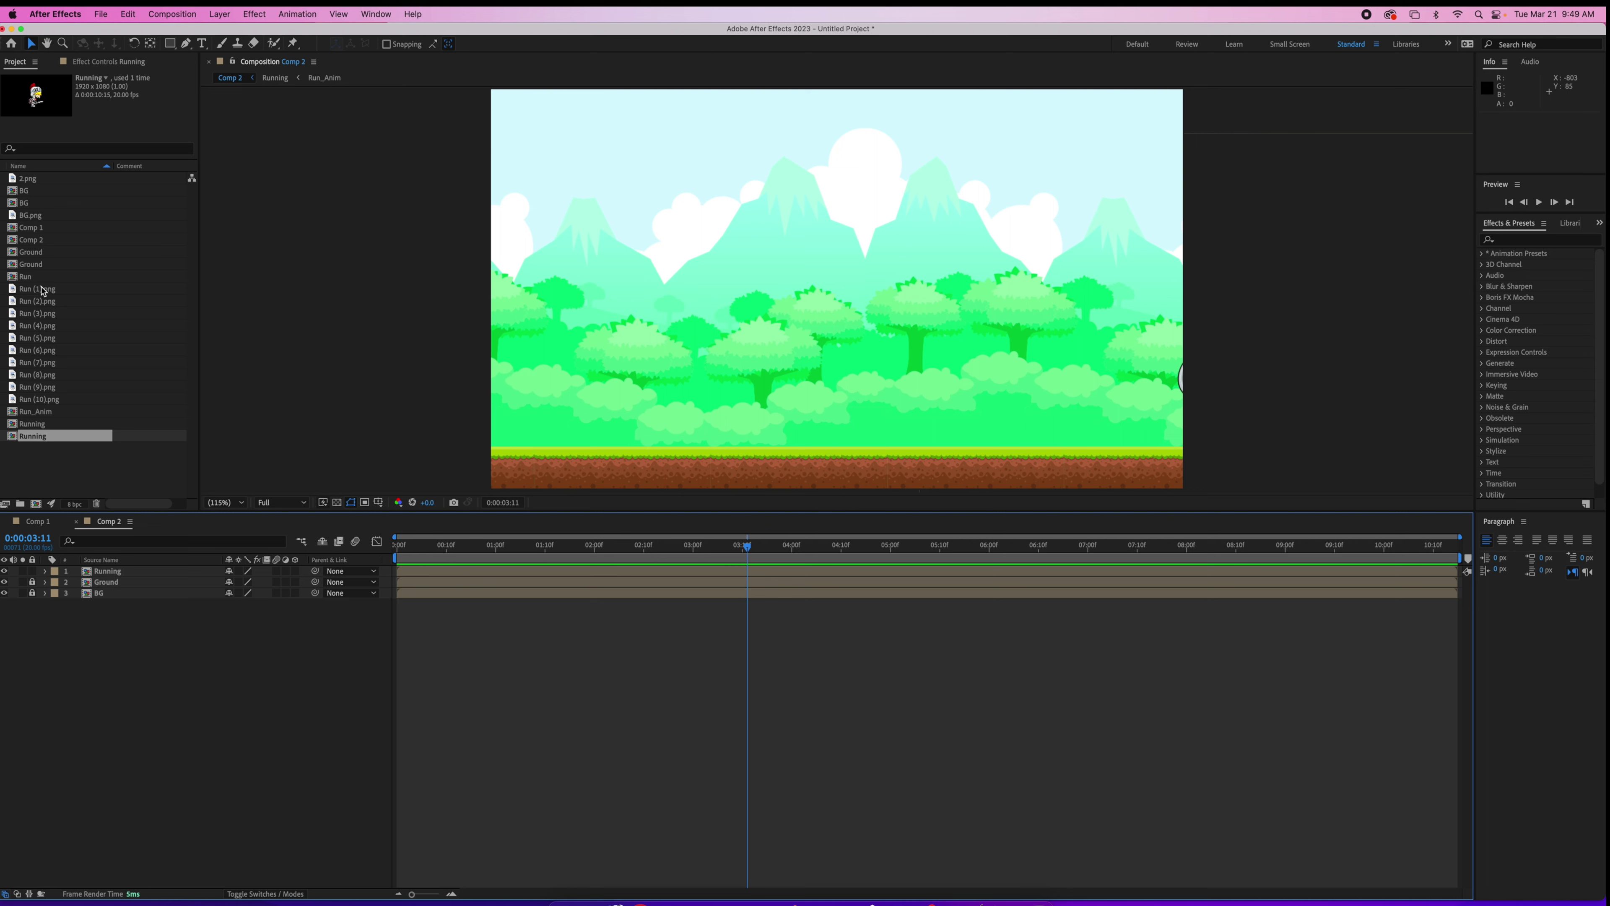
click(163, 16)
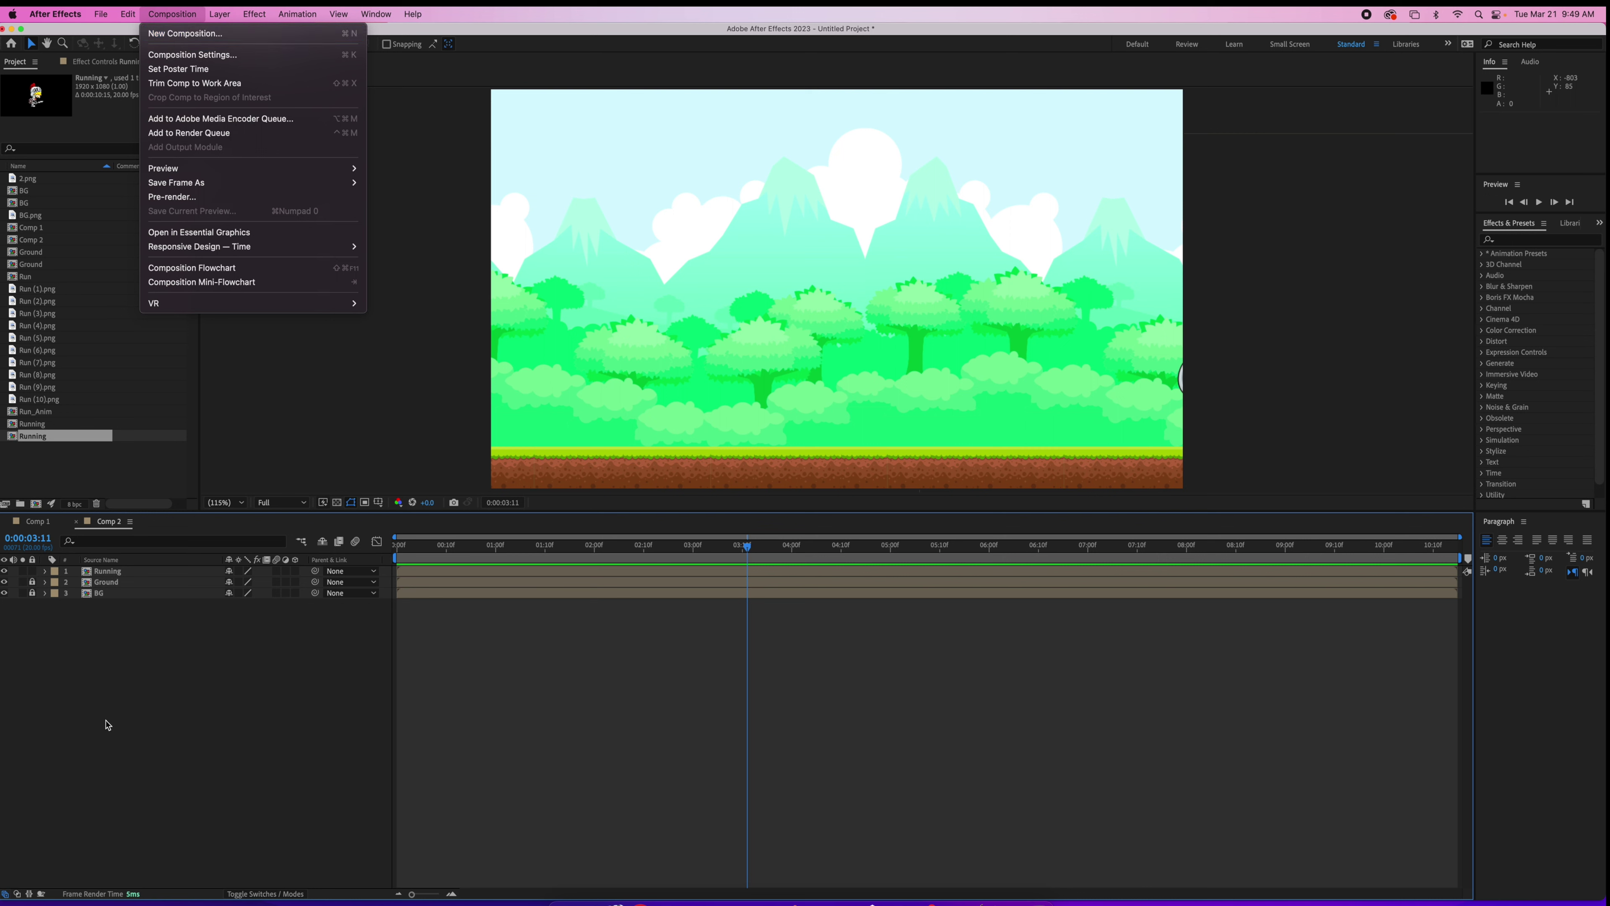
click(36, 505)
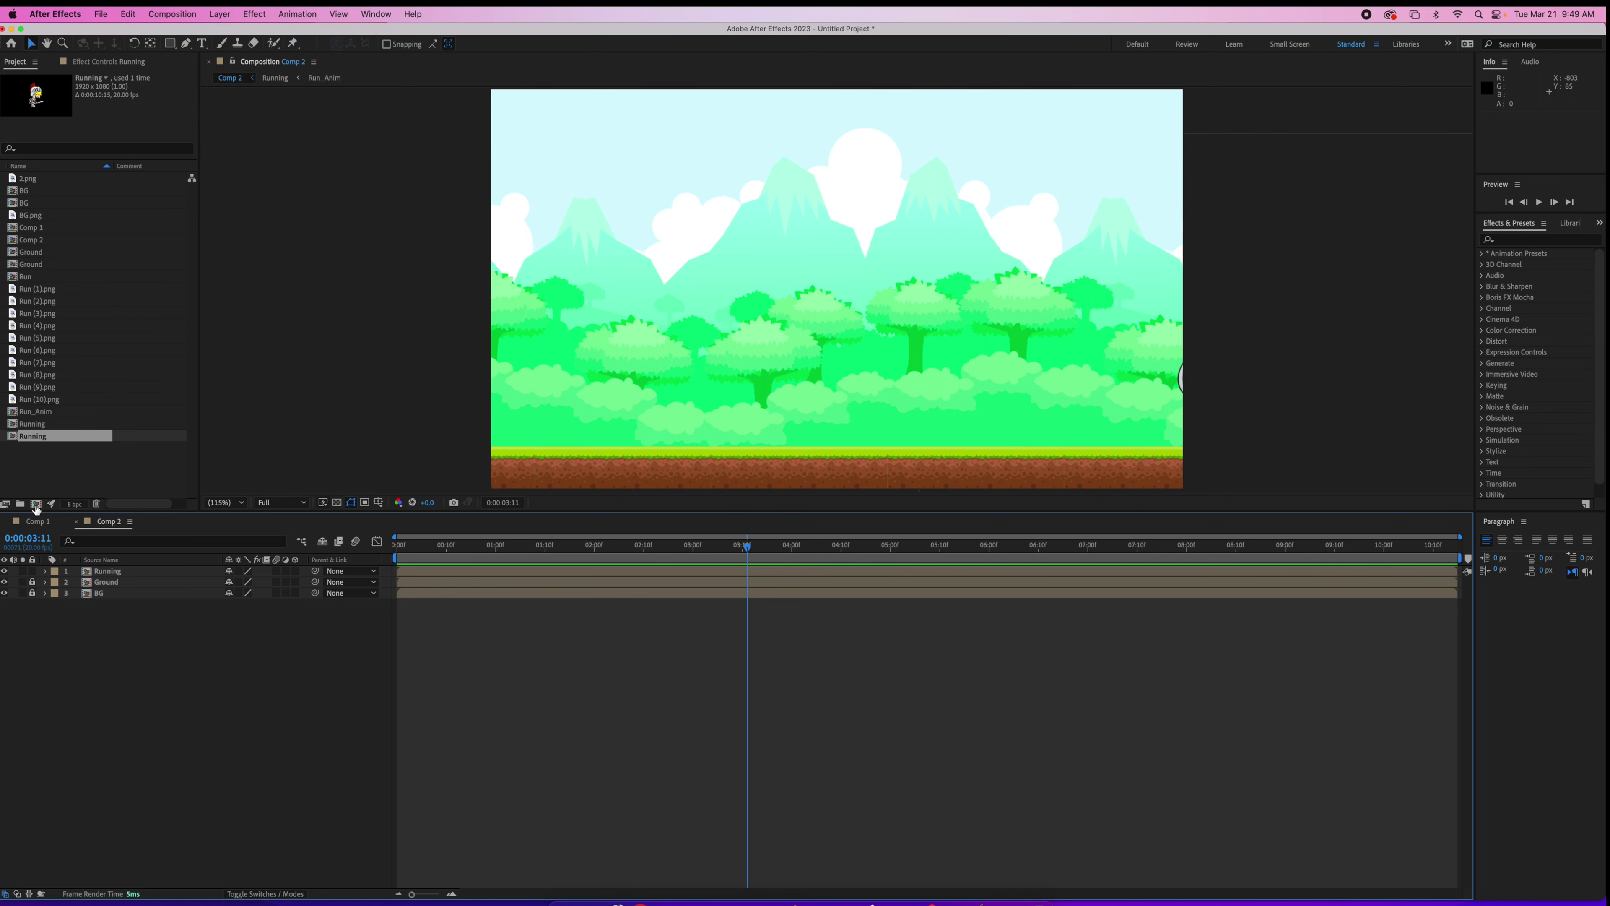
click(36, 504)
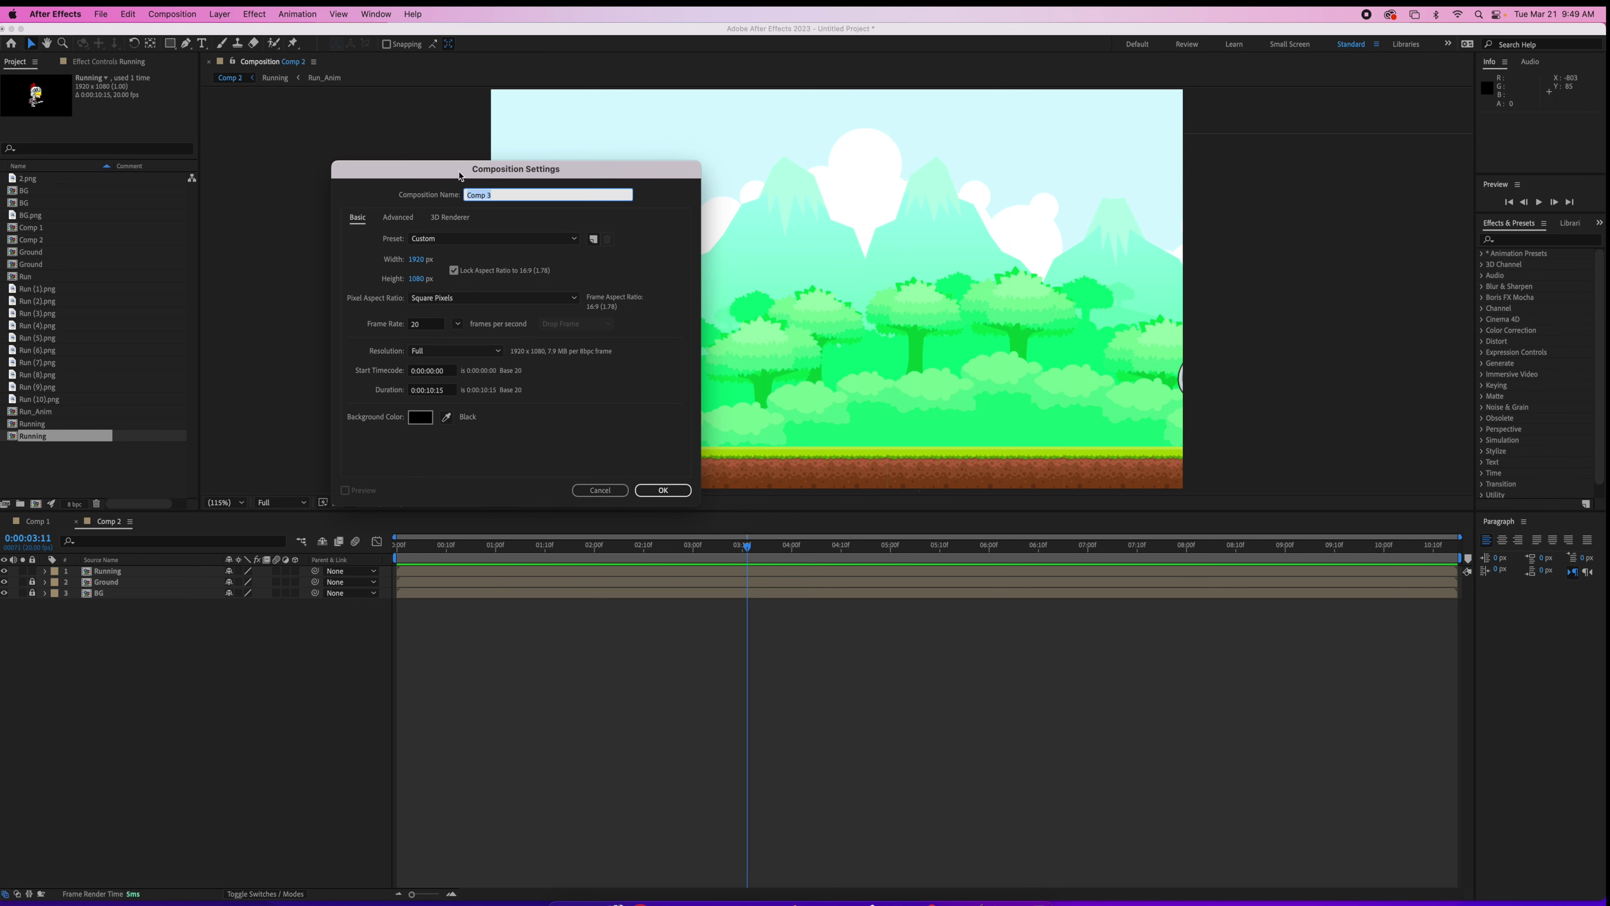
drag(461, 177, 618, 231)
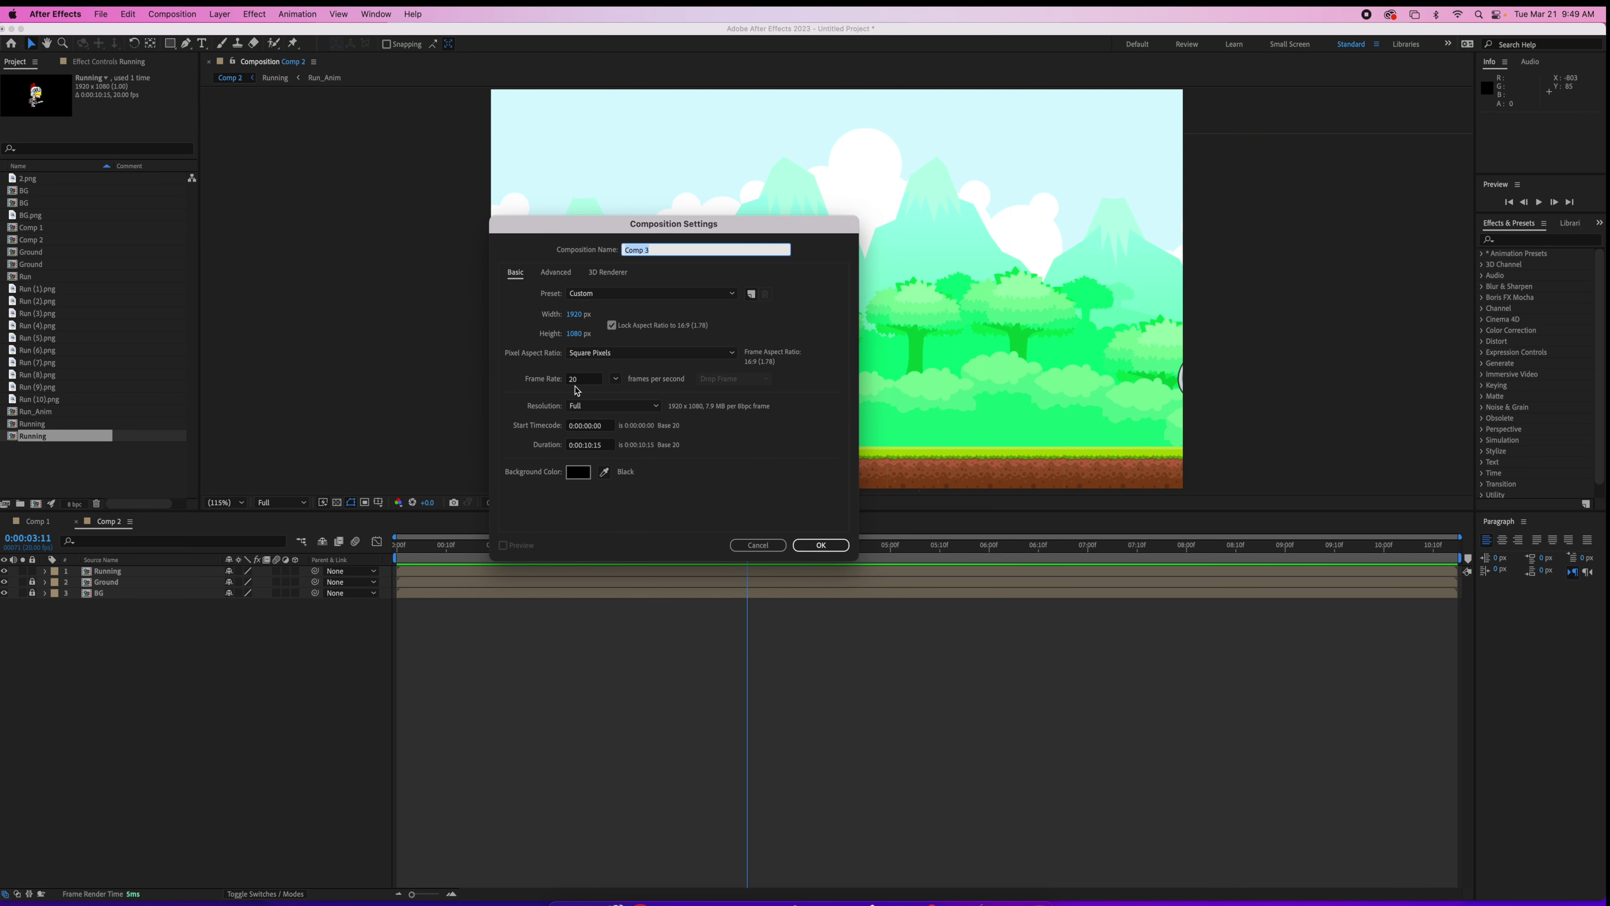
click(825, 547)
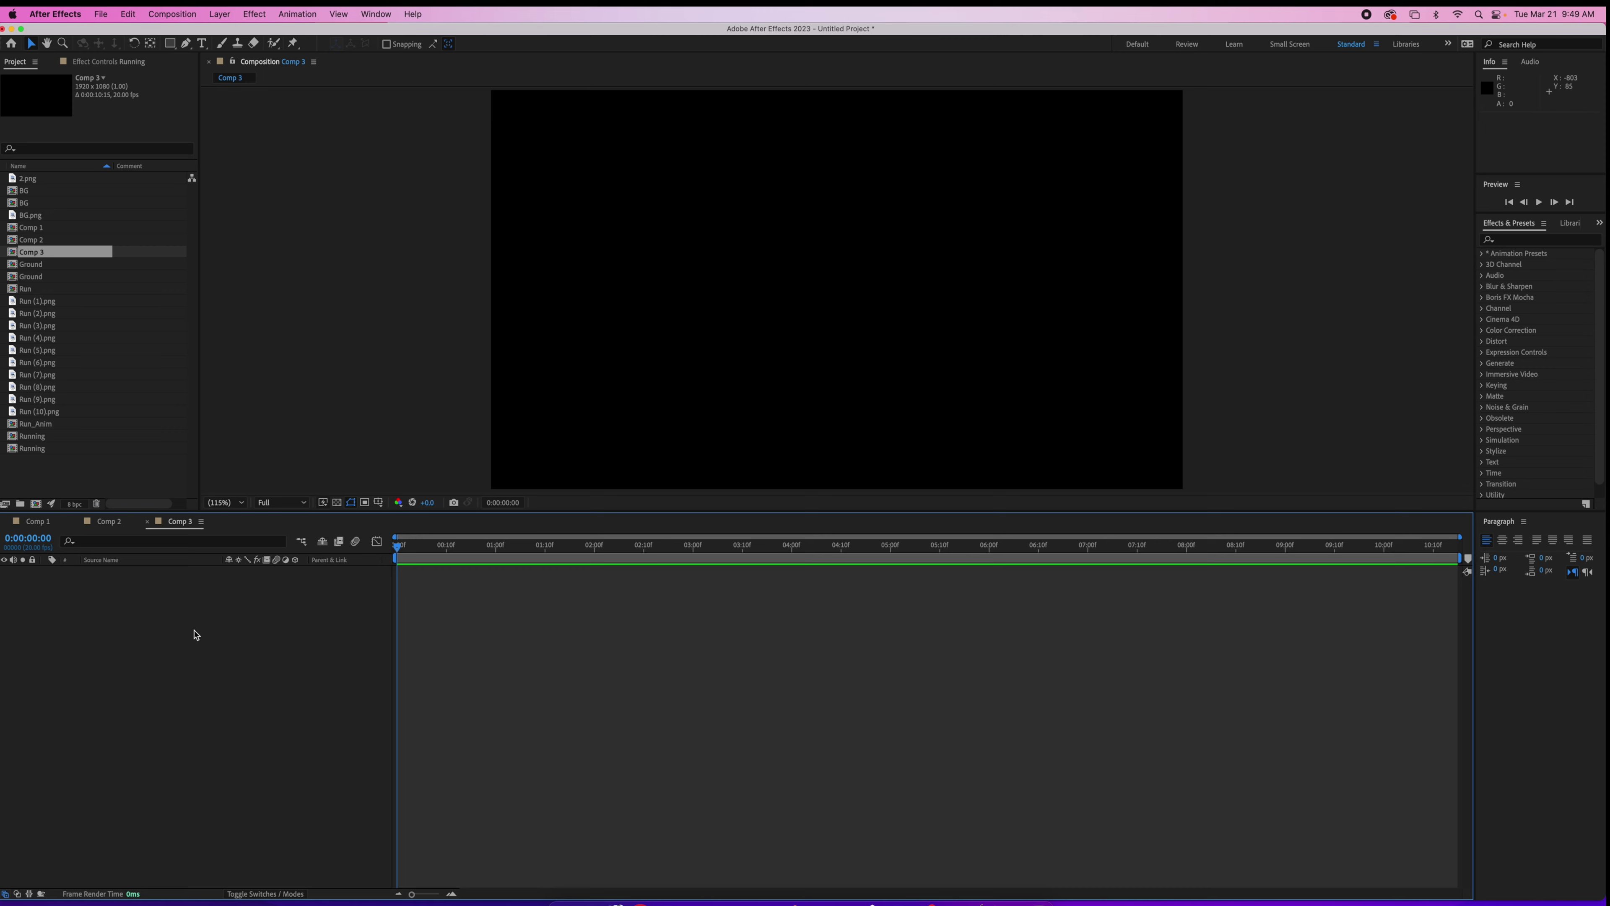
Step: Replace the mistakenly added BG.png layer with the BG forest background in Comp 3
drag(342, 32, 345, 32)
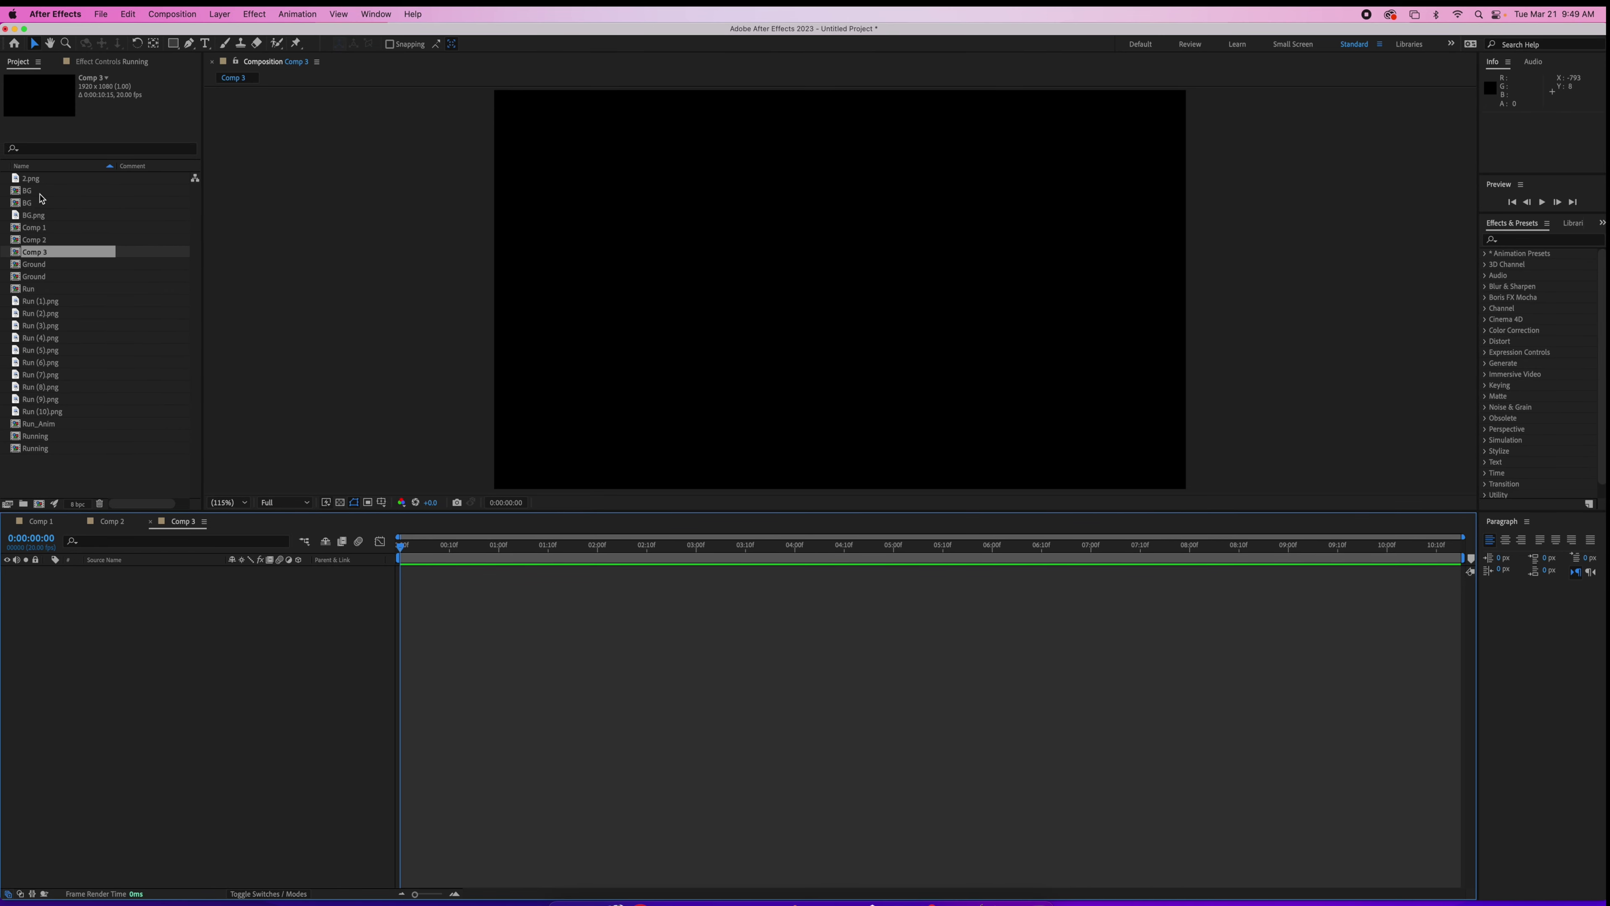
click(48, 218)
drag(50, 219, 104, 693)
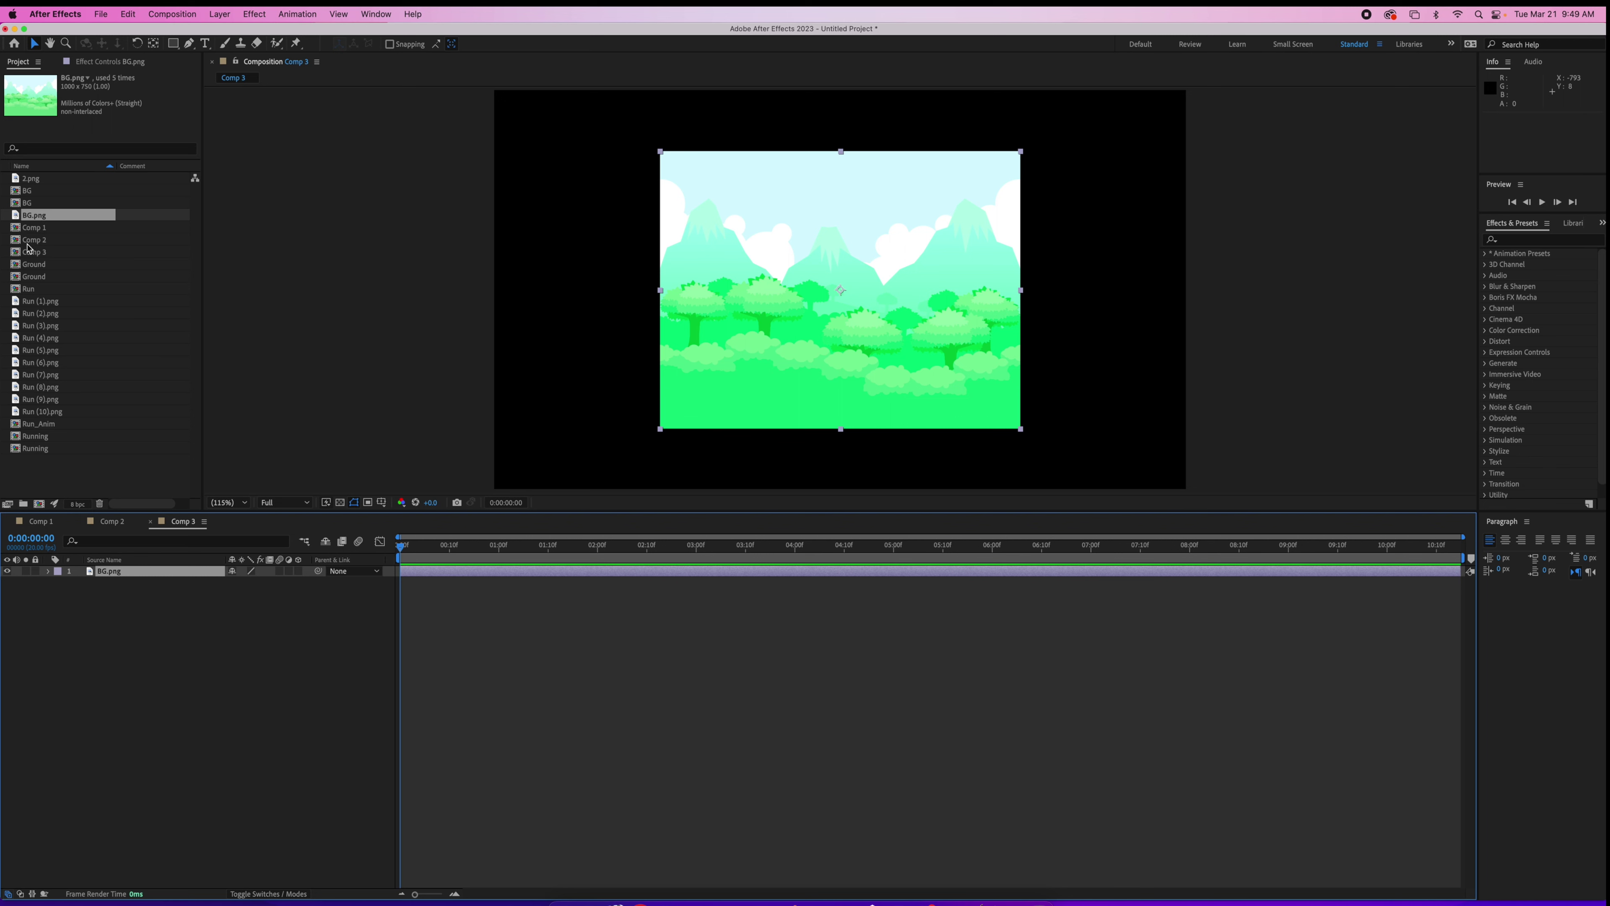
click(106, 592)
click(114, 573)
key(Delete)
click(32, 203)
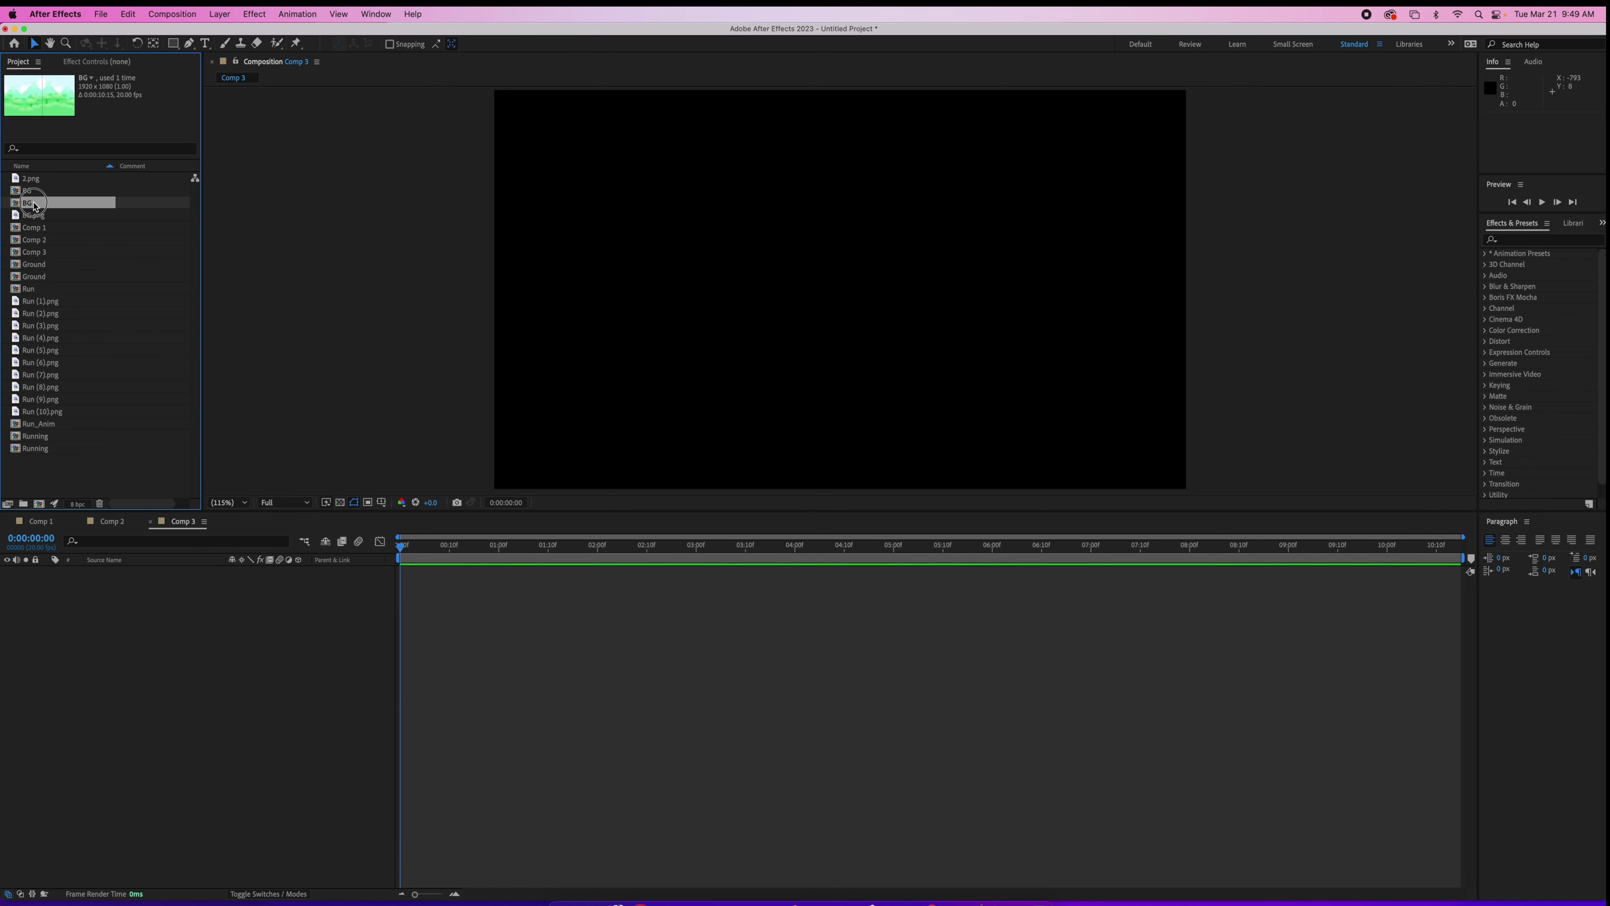
click(33, 190)
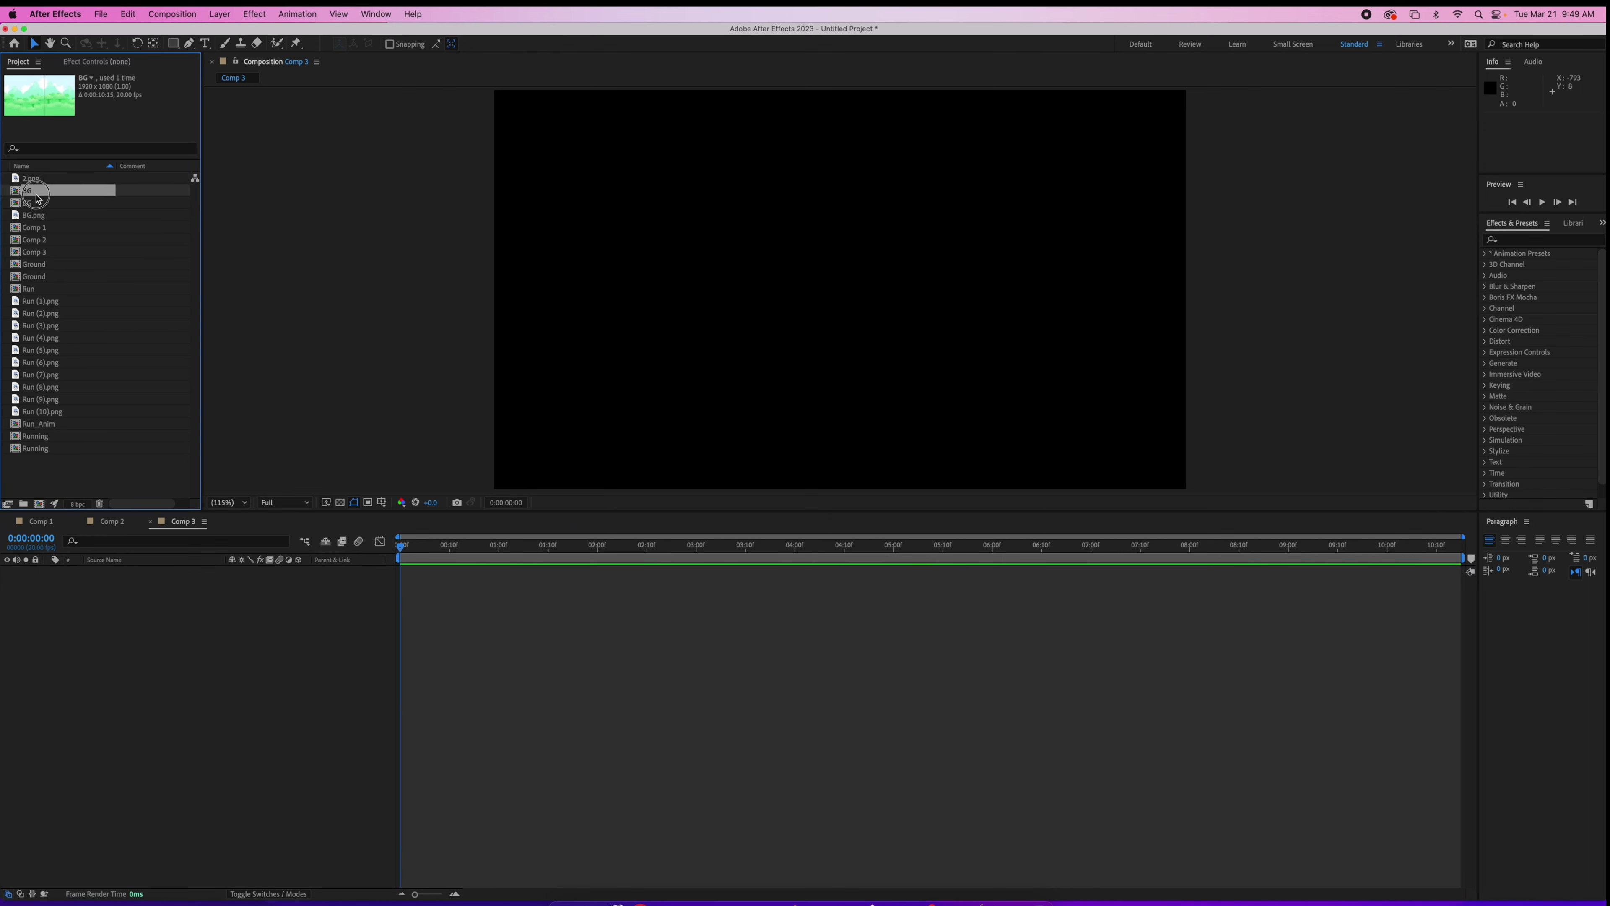
click(32, 206)
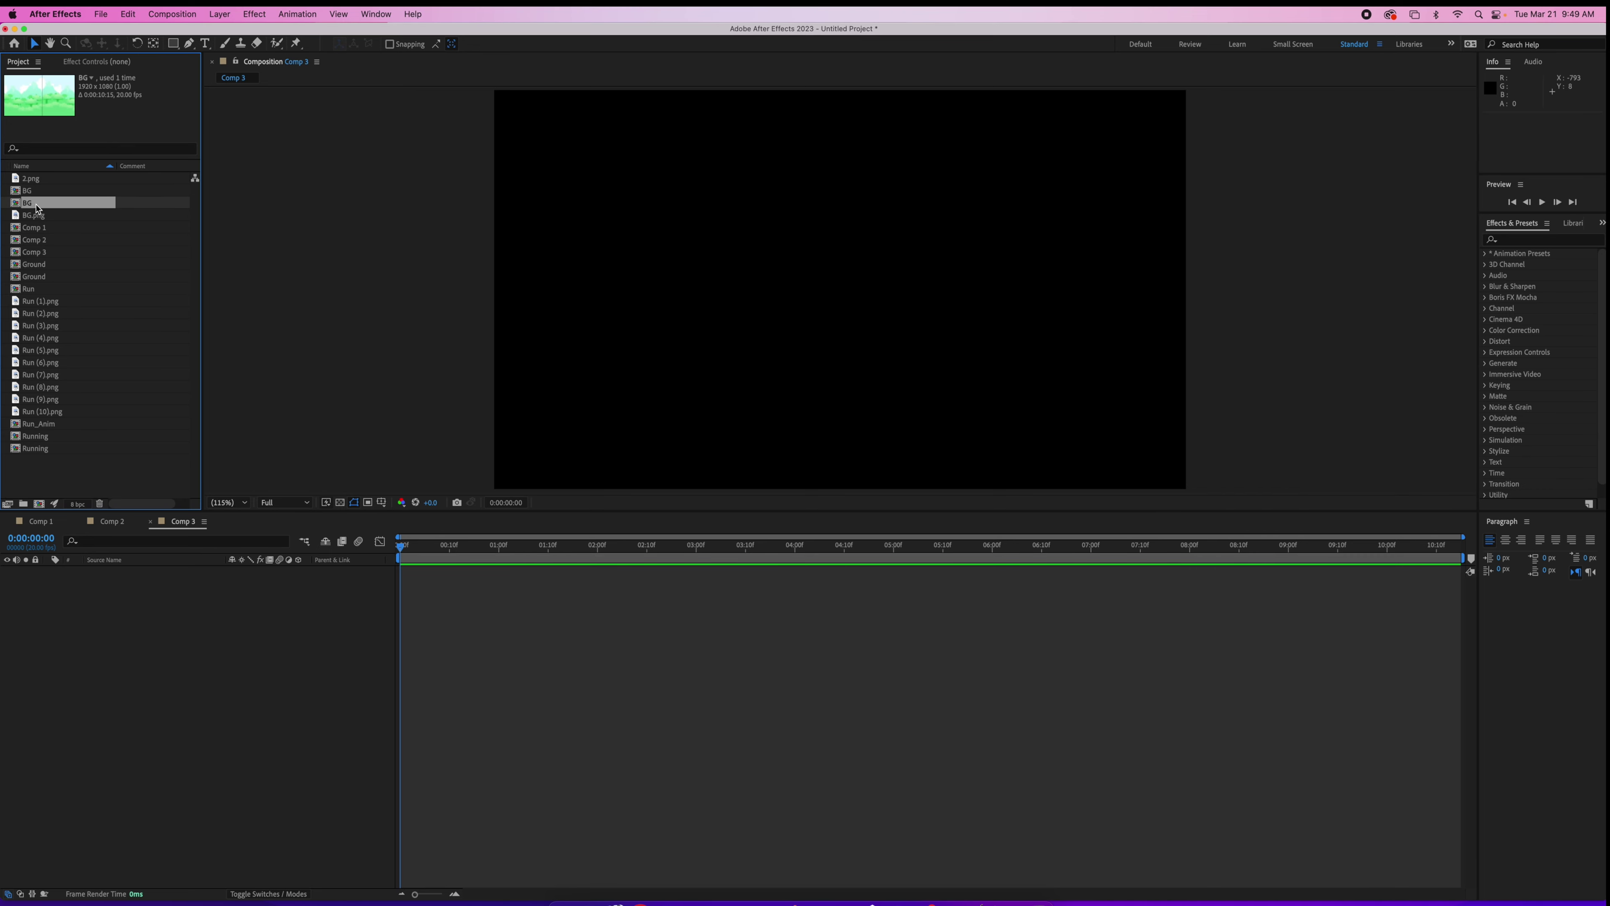
click(36, 207)
drag(36, 206, 58, 596)
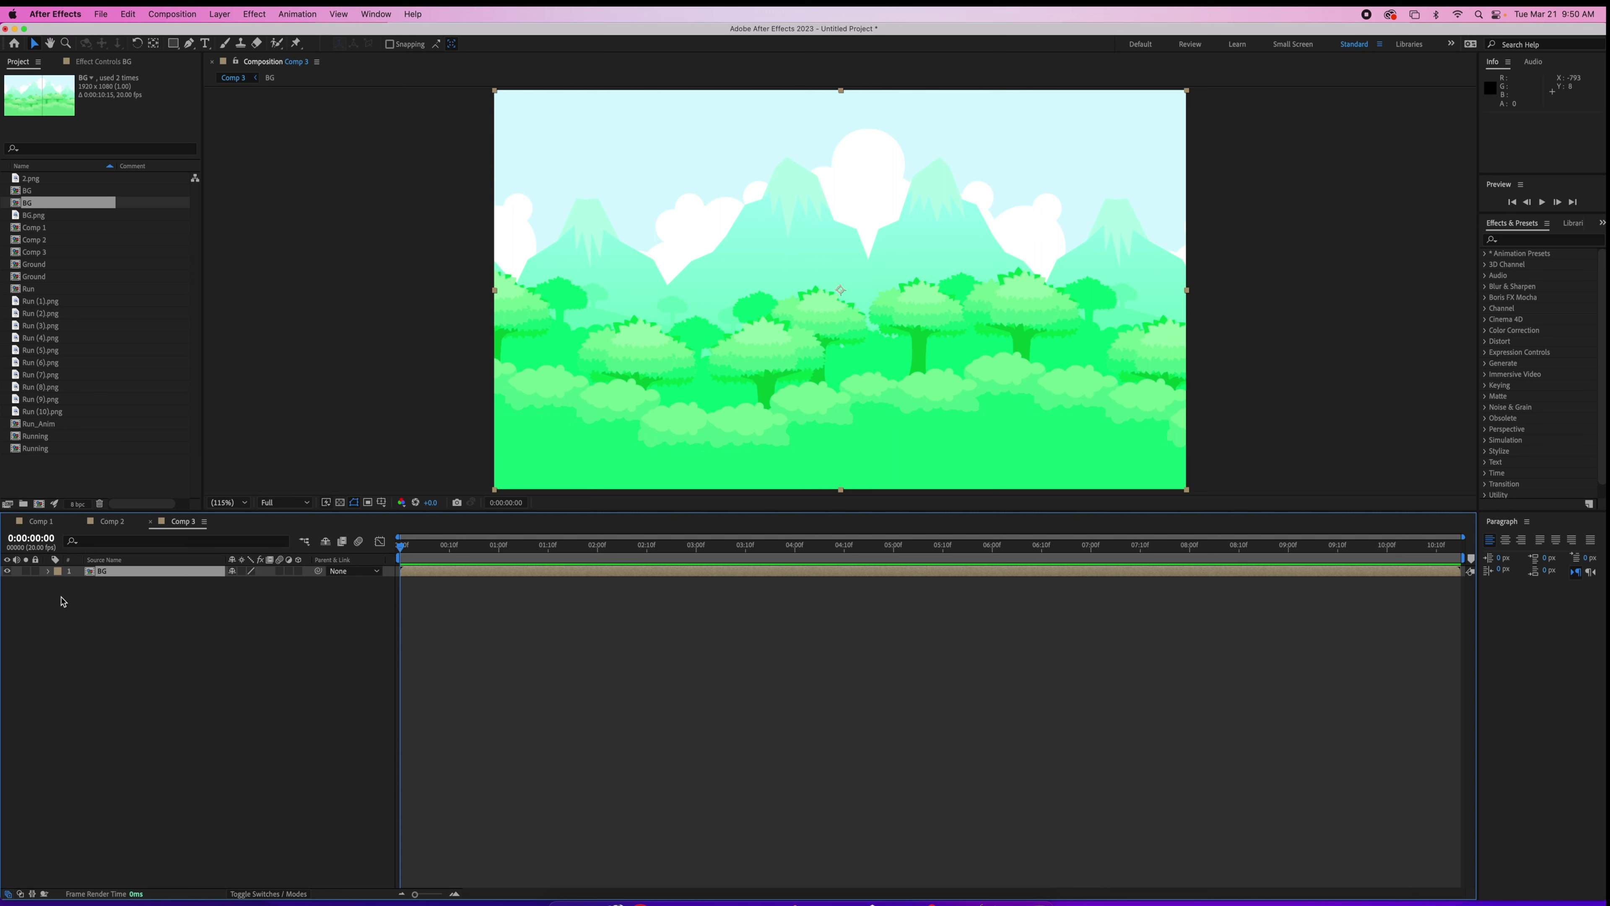
Step: Add the Ground composition above BG and lock both layers
click(40, 180)
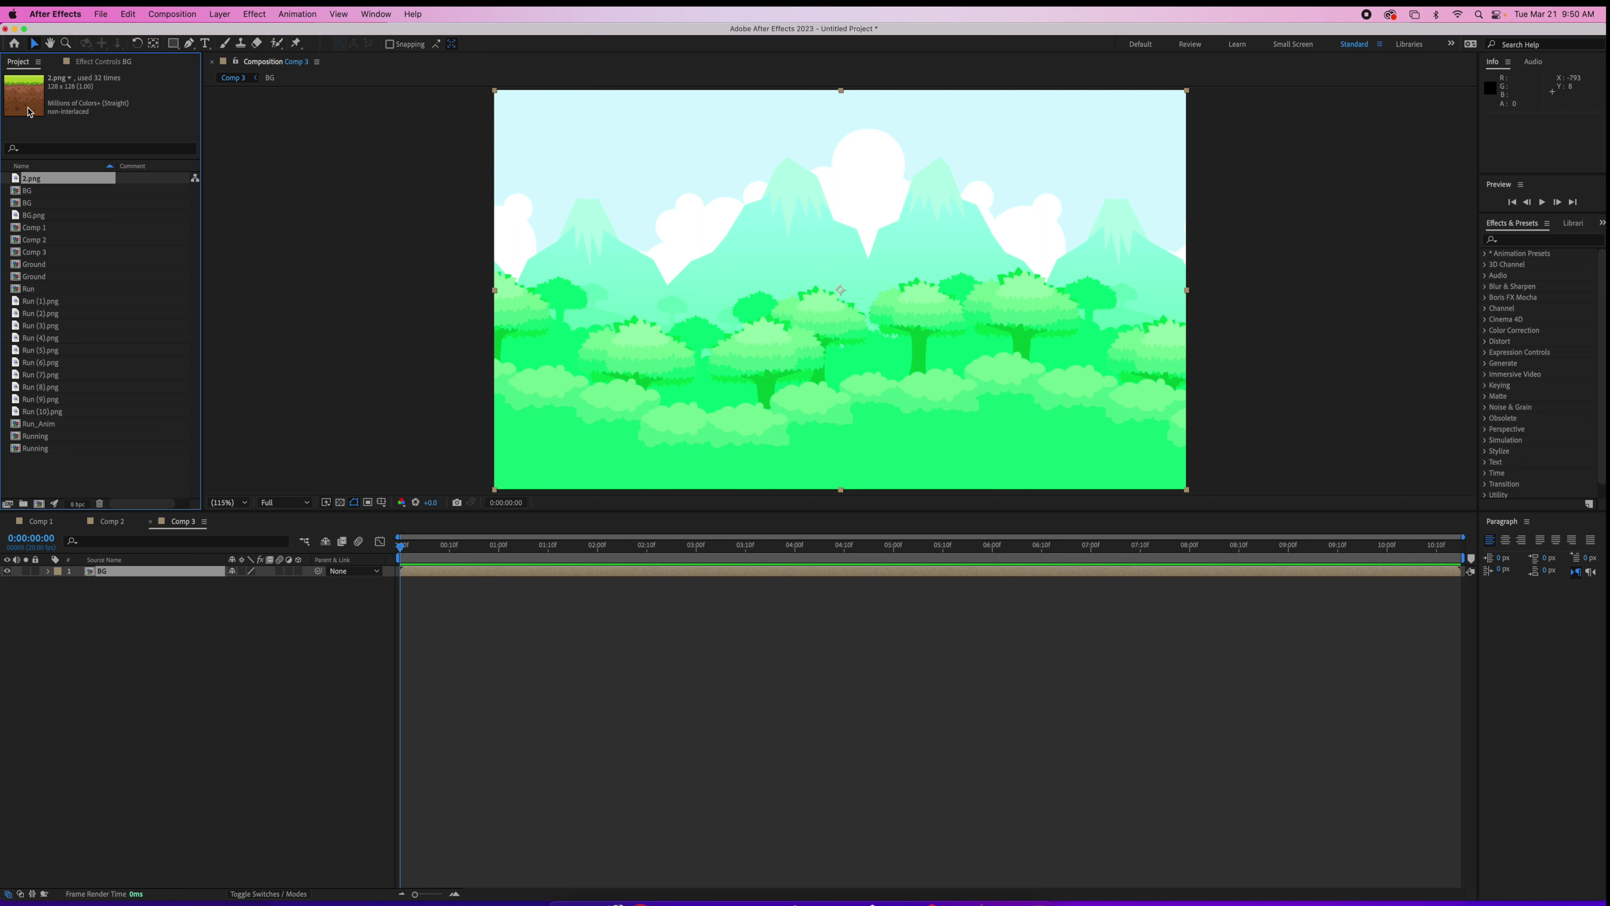
click(40, 266)
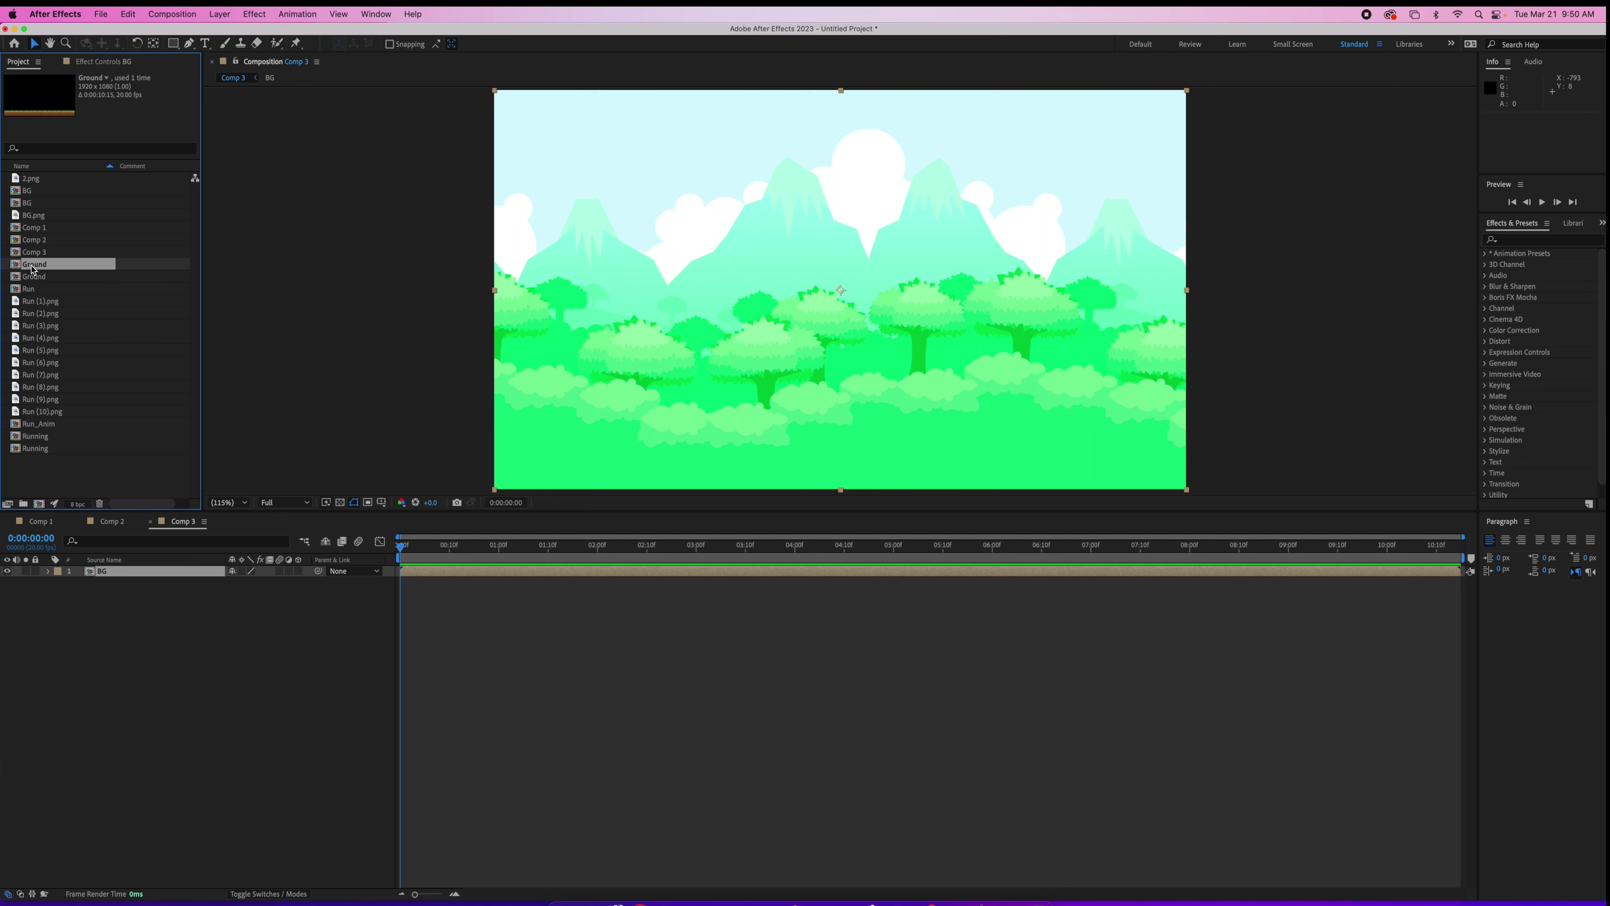
drag(36, 268, 74, 573)
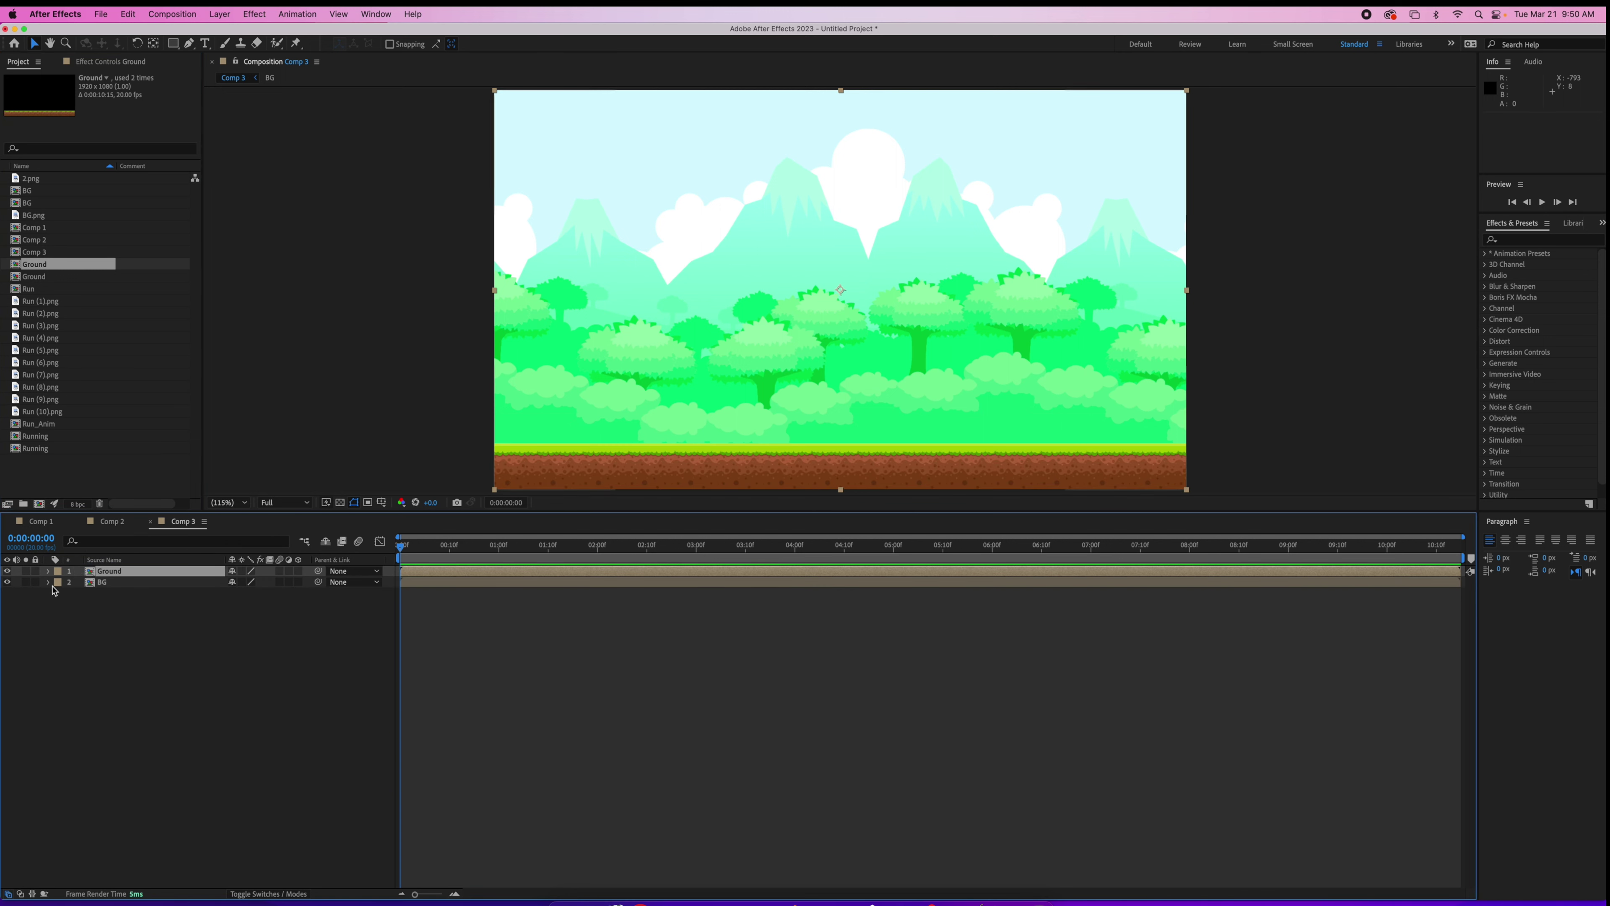
click(35, 571)
click(35, 581)
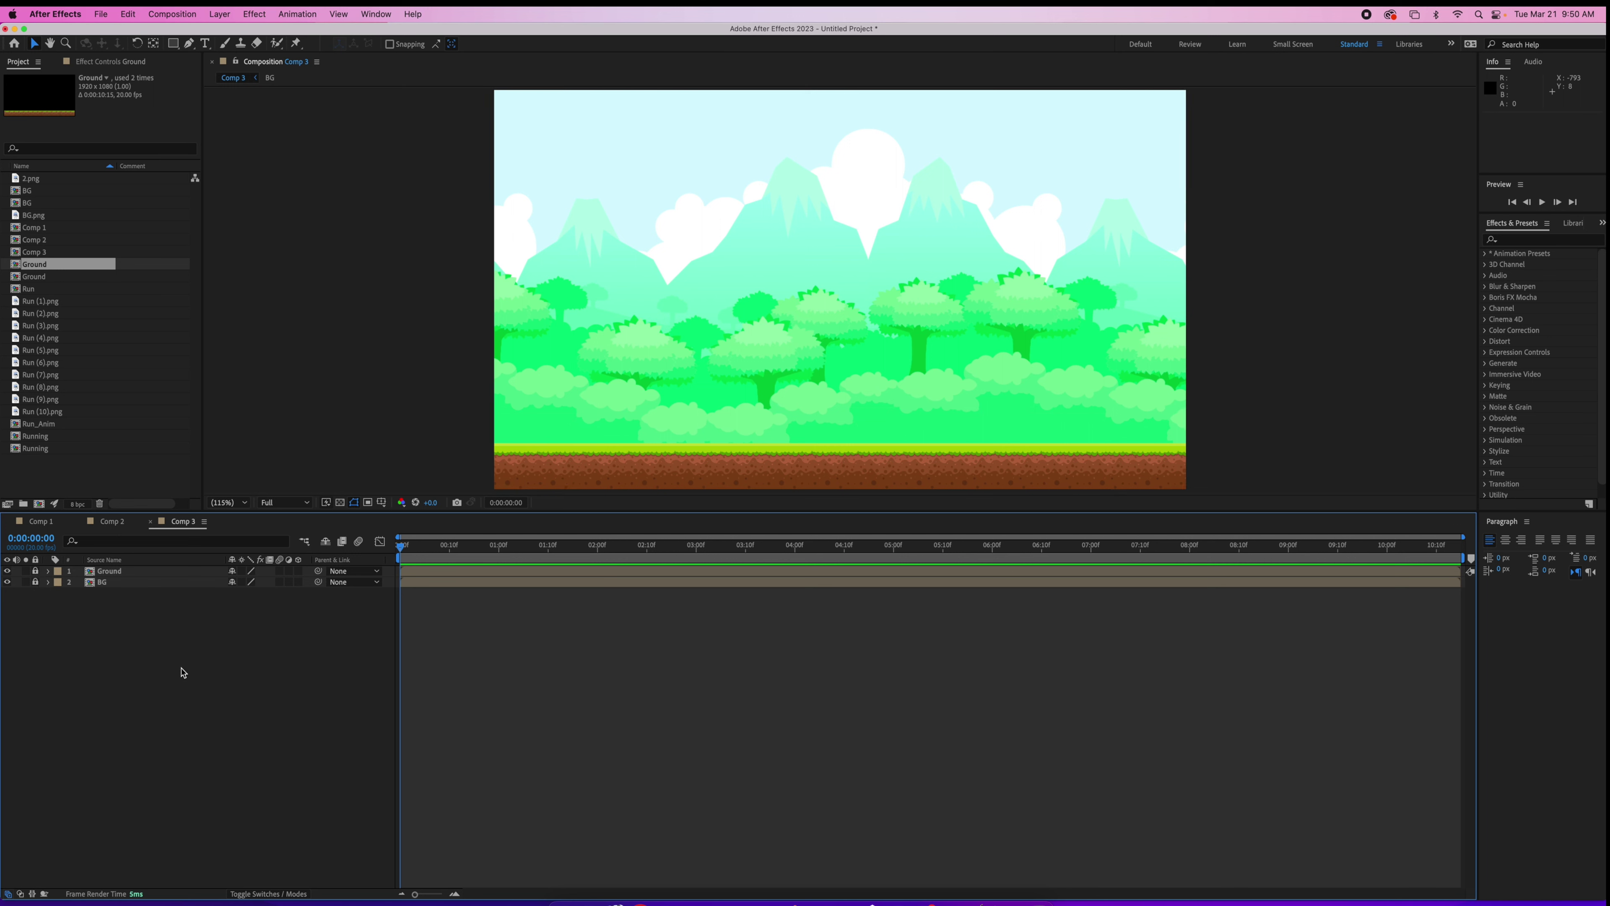
Step: Add Run (1).png through Run (10).png to Comp 3 and zoom the timeline to individual frames
click(59, 303)
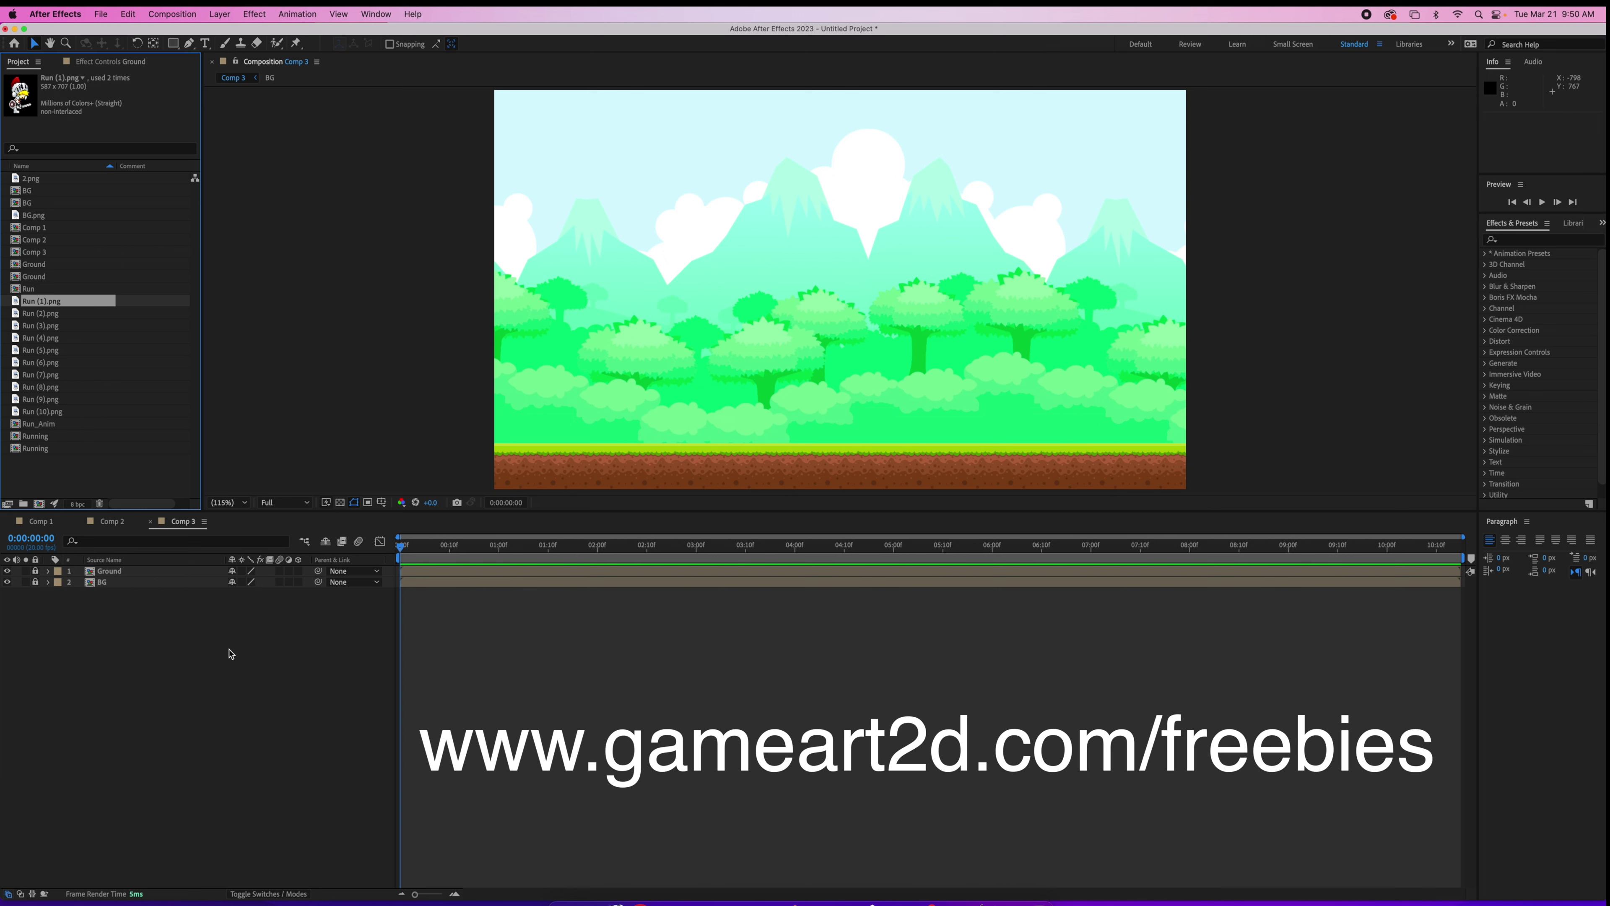
shift+click(46, 412)
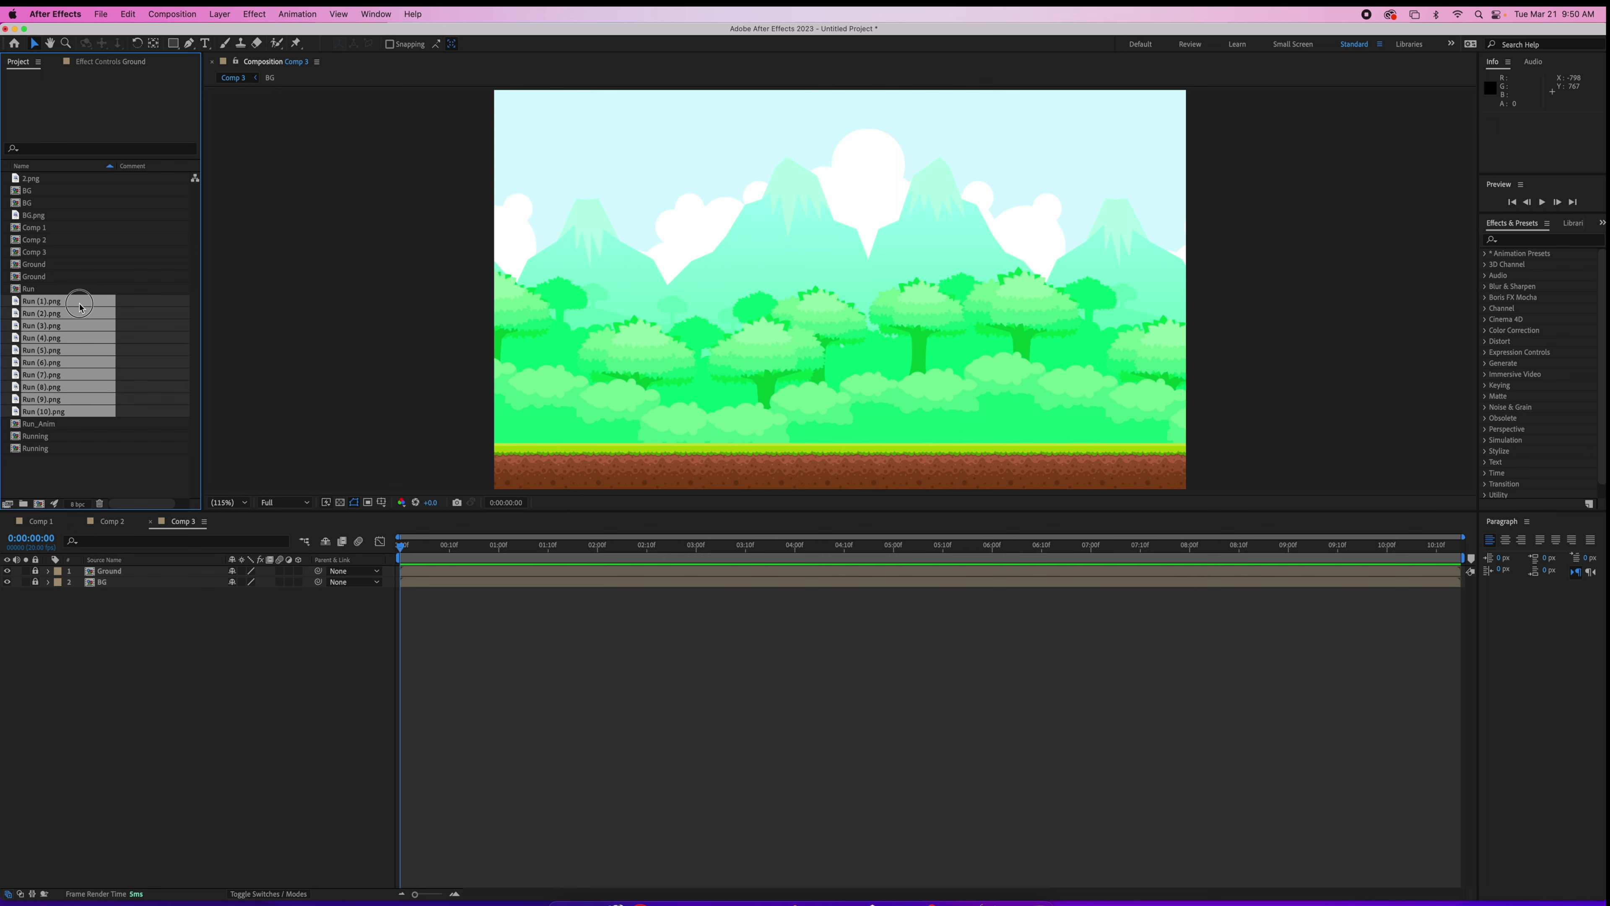
drag(80, 308, 109, 572)
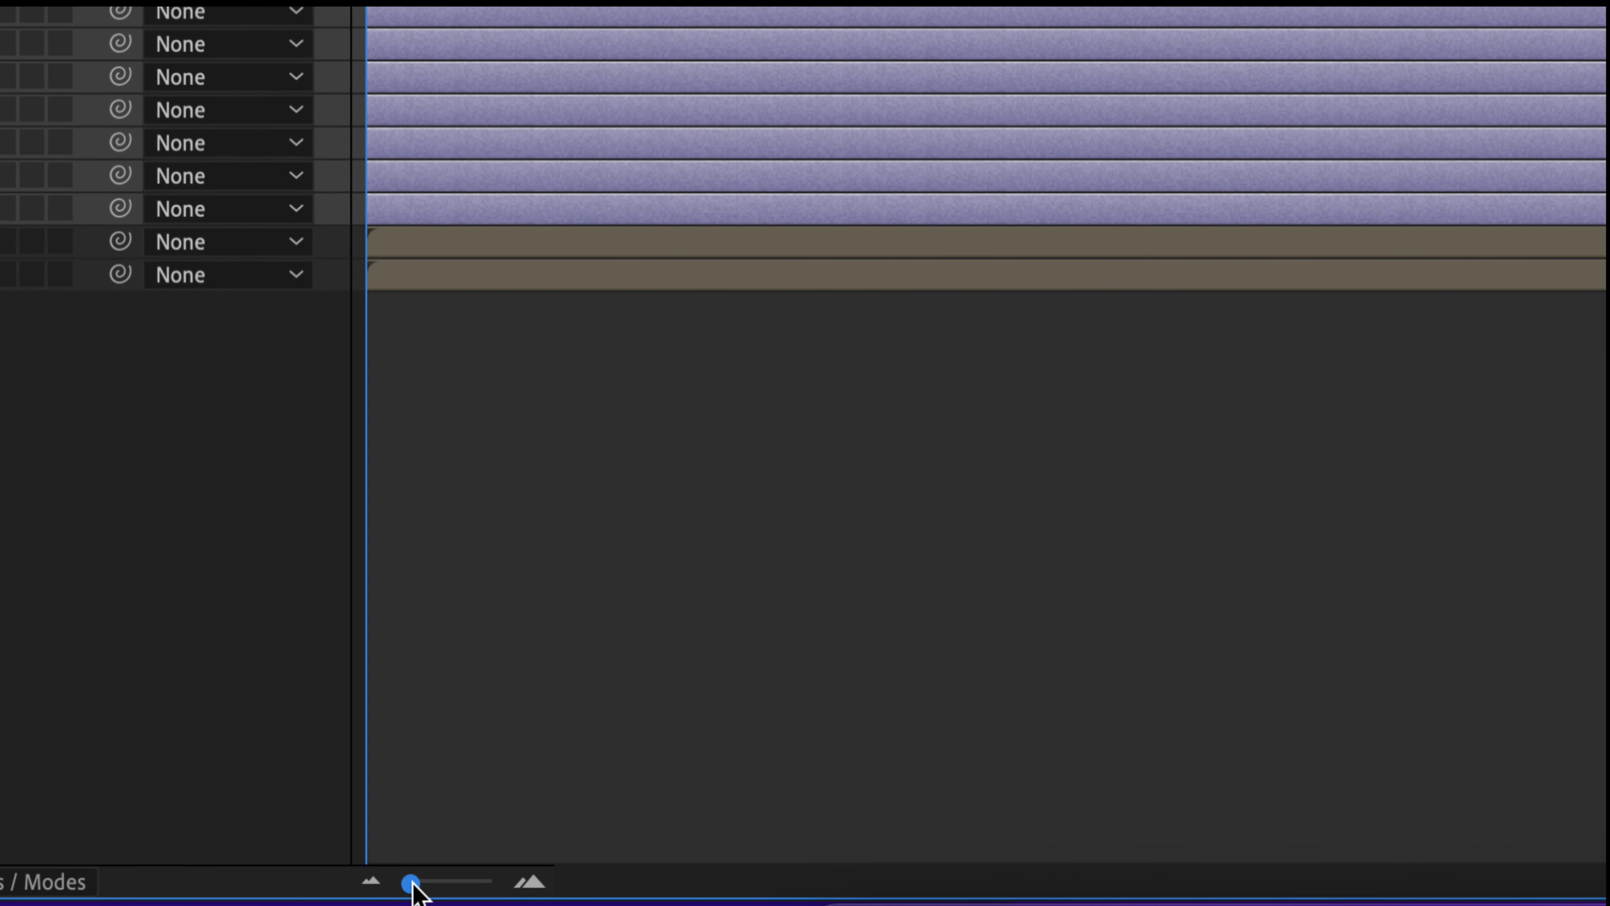
drag(412, 884, 493, 886)
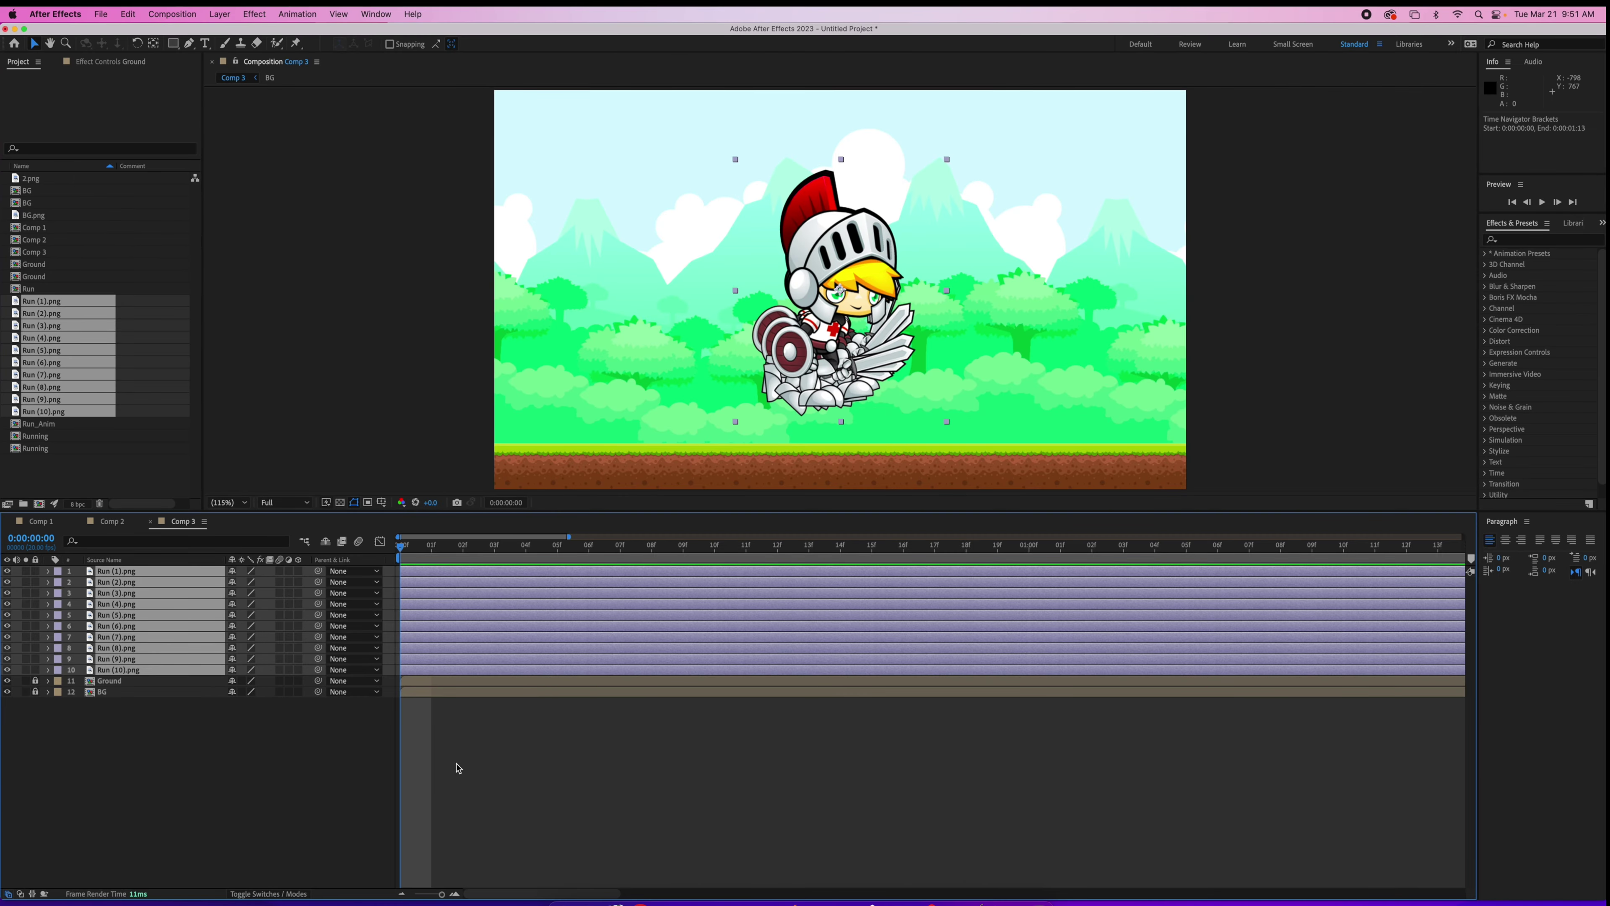
Step: Split all Run layers at frame 01, delete the long remainders, and start Run (2) one frame later
drag(401, 547, 442, 551)
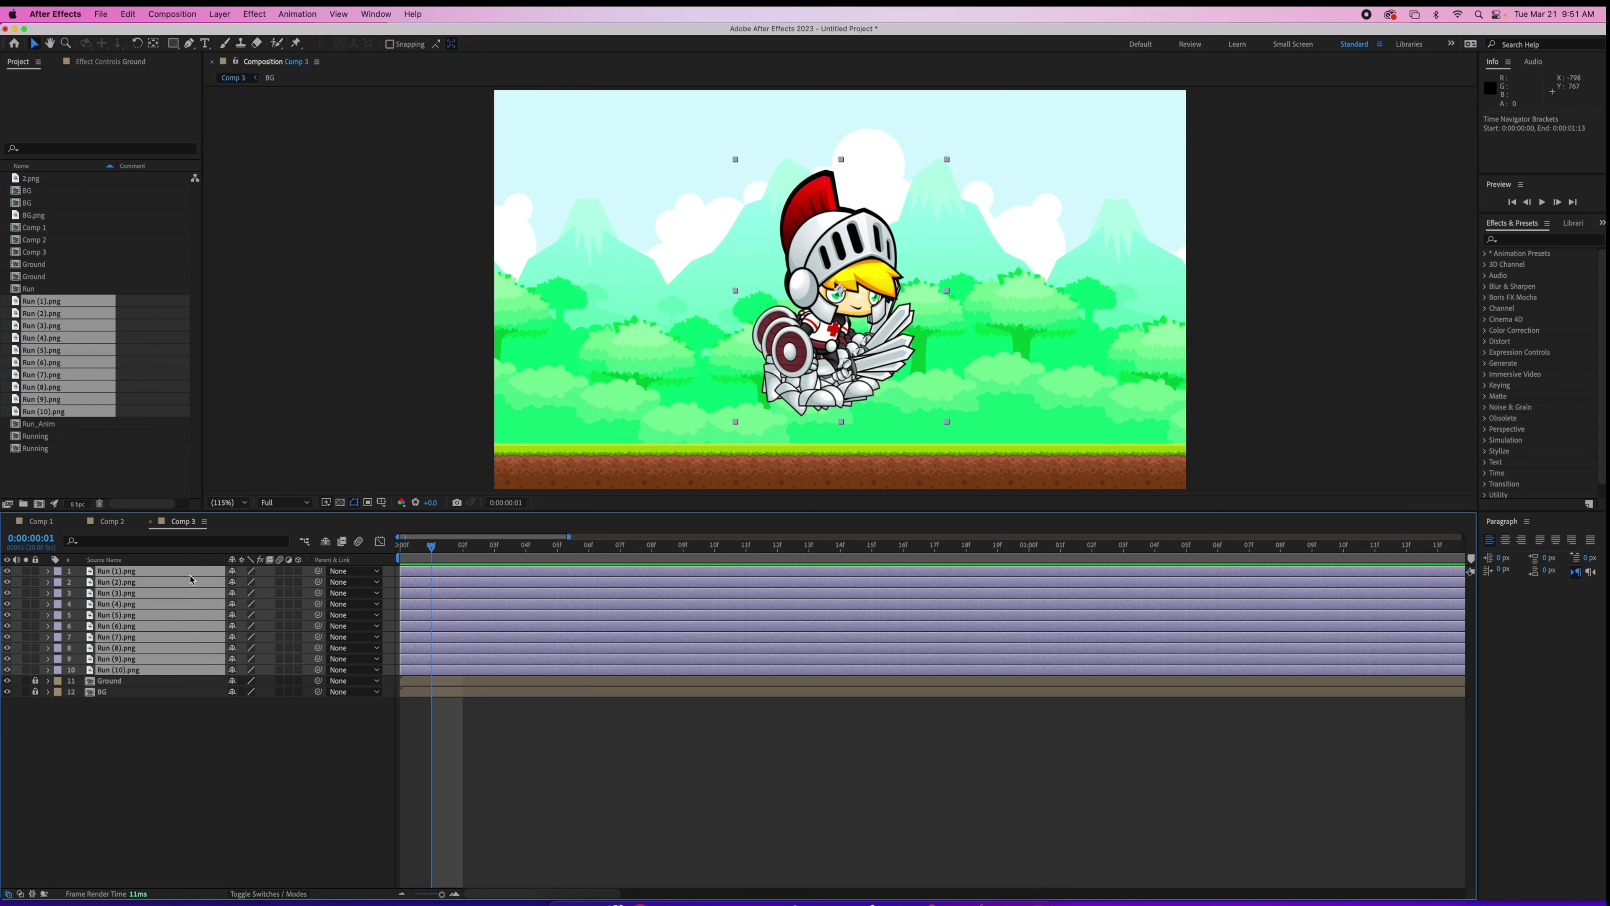
key(super+shift+d)
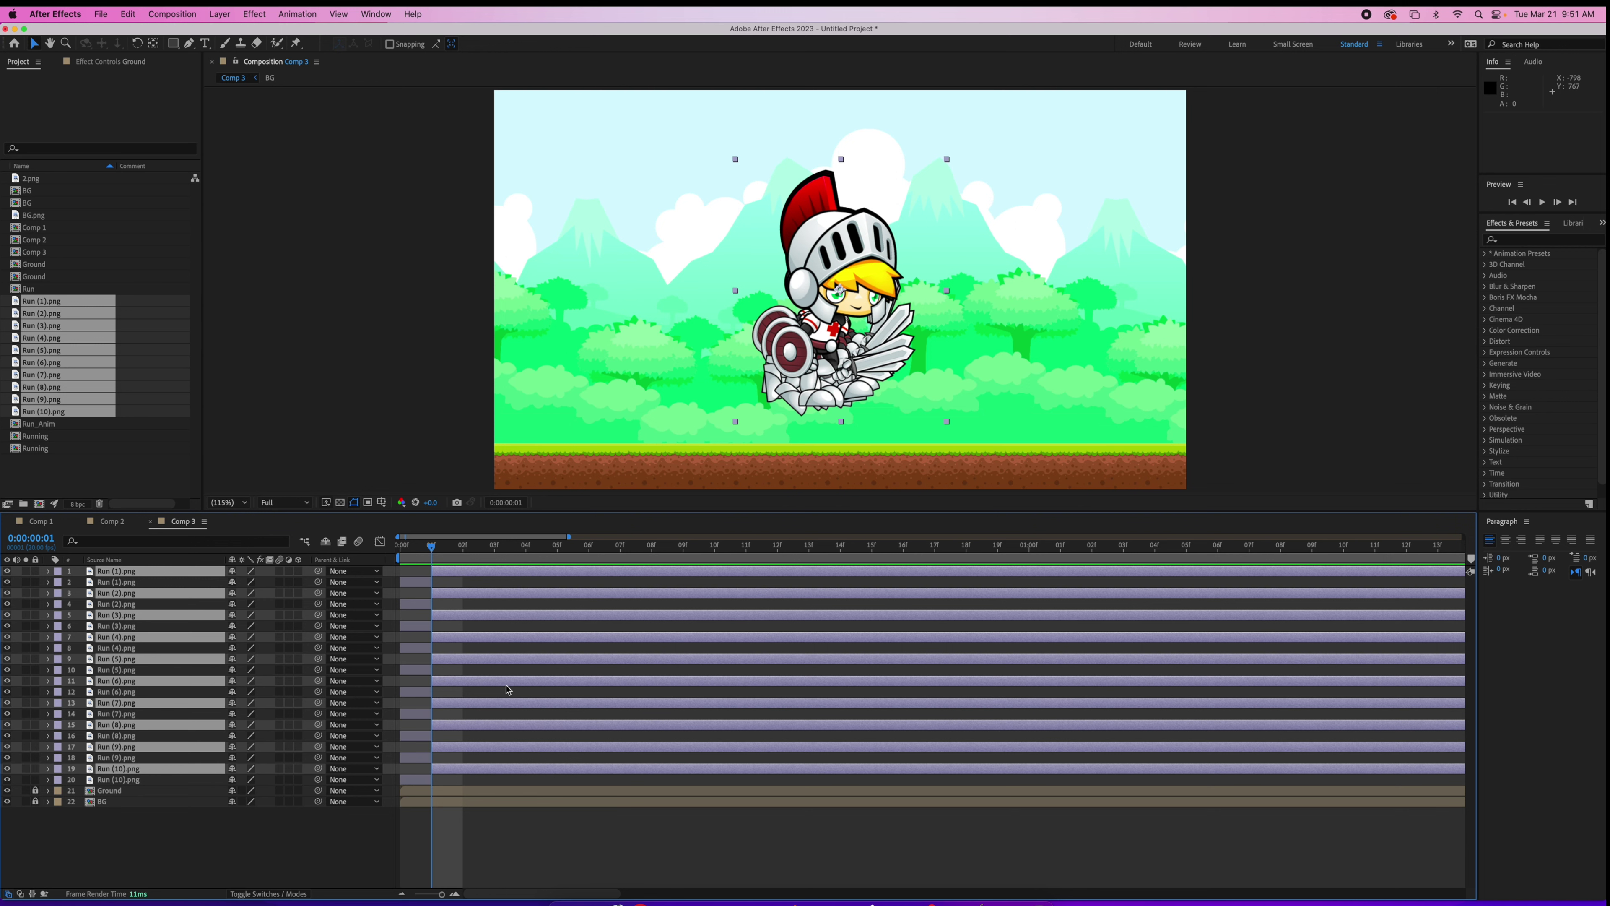
key(Delete)
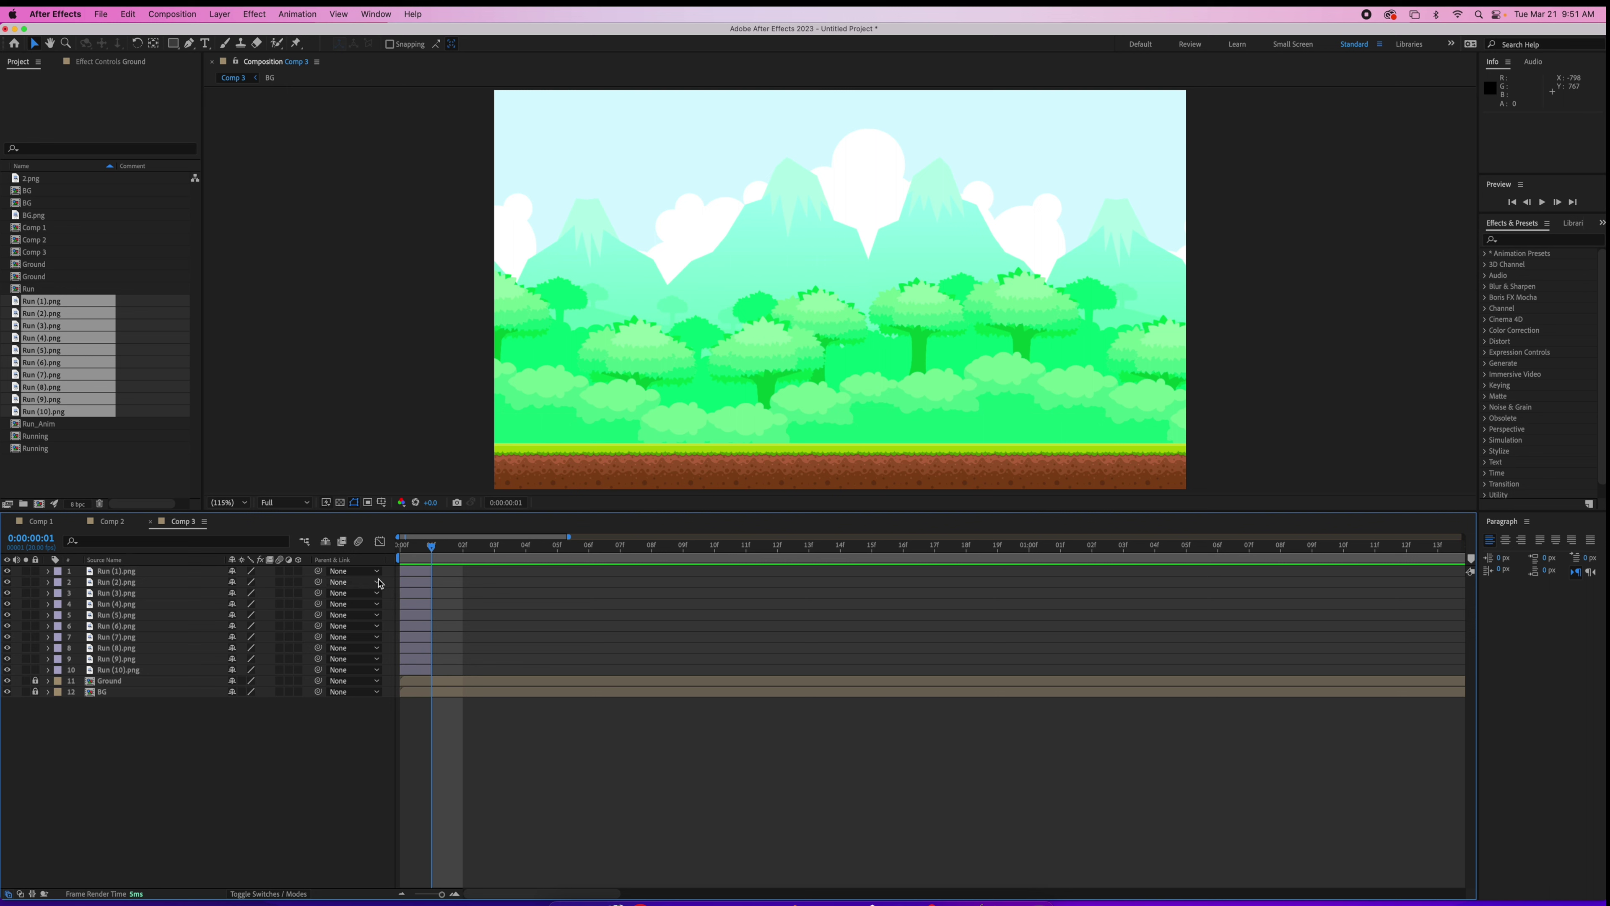
drag(417, 587, 512, 607)
Step: Shift Run (4) through Run (10) to start at frames 03 to 09, then scrub to check
drag(415, 617, 543, 617)
drag(406, 628, 560, 630)
drag(422, 647, 603, 647)
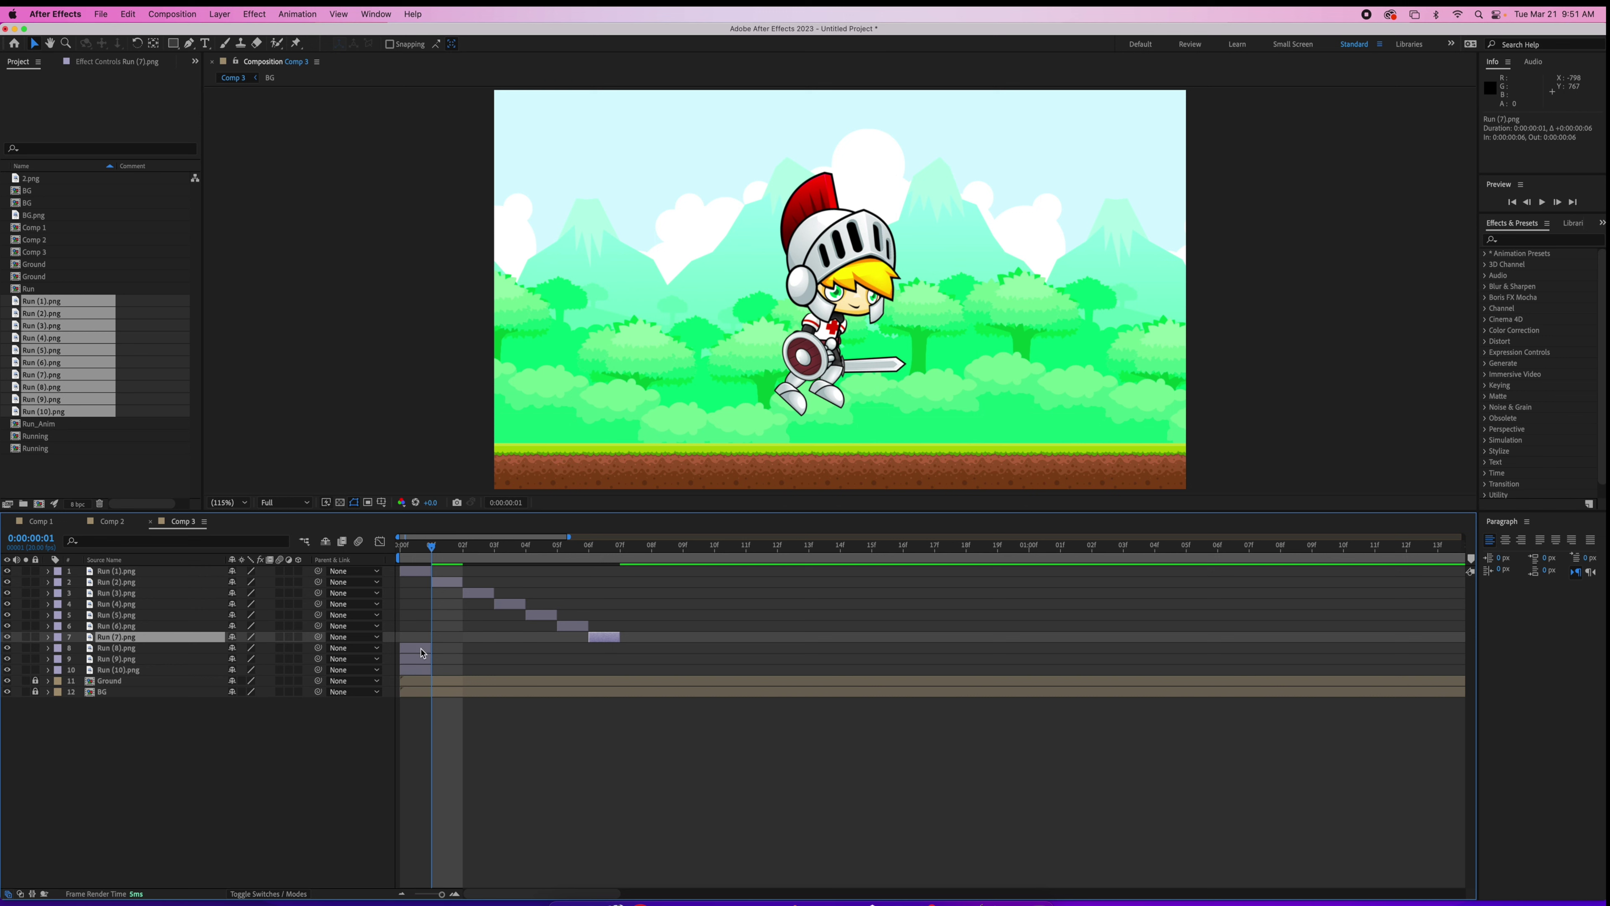
drag(423, 653, 642, 653)
drag(427, 660, 666, 664)
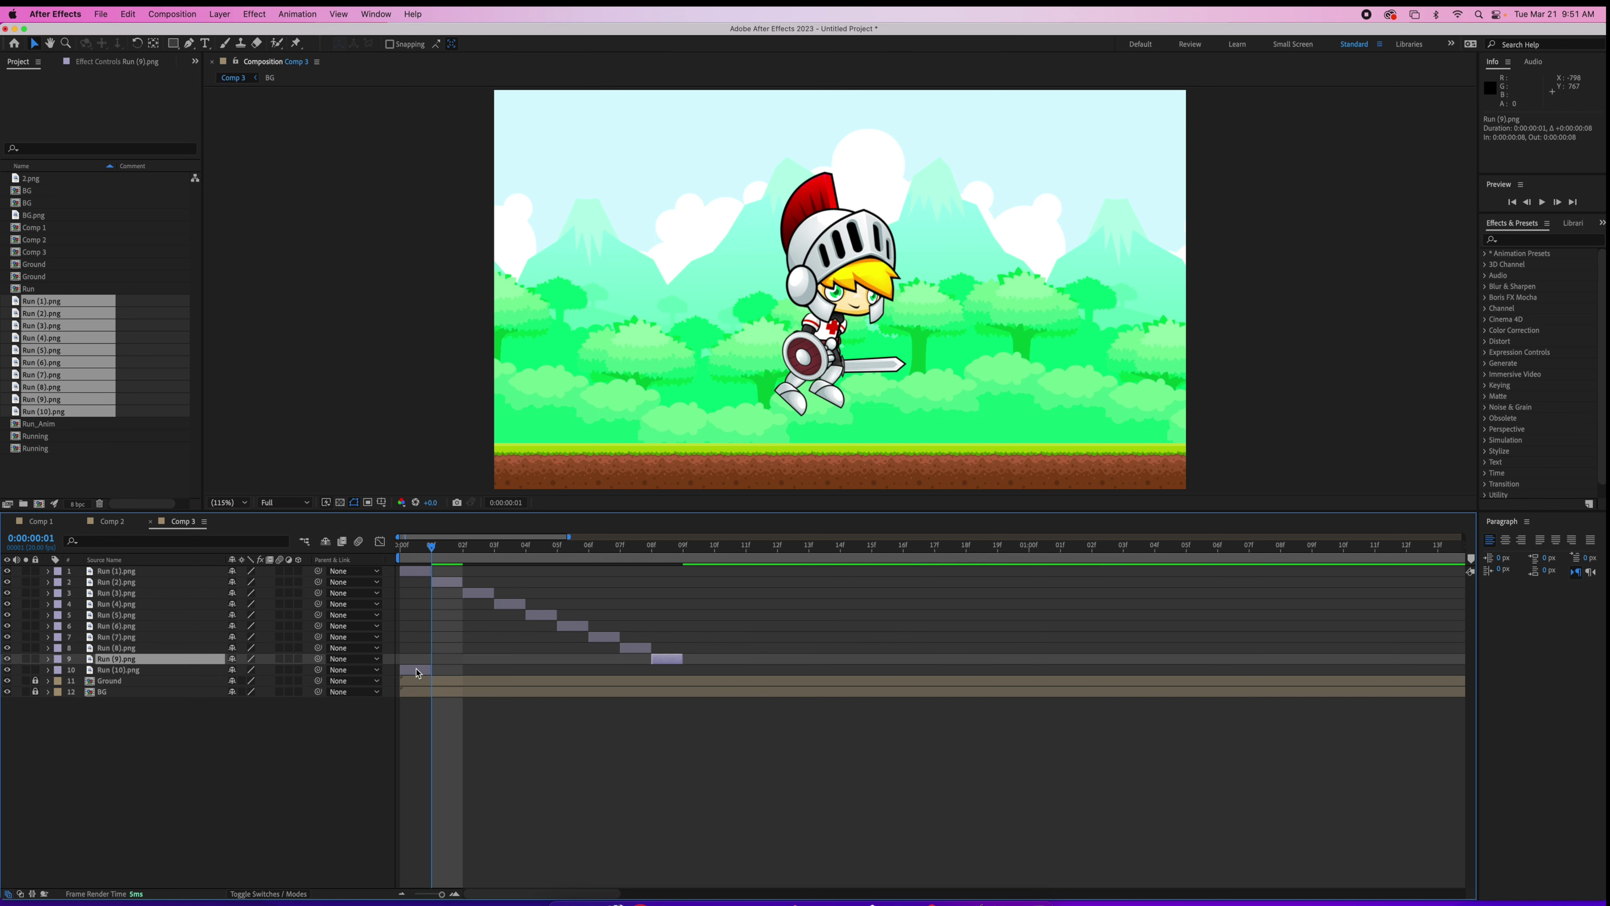
drag(417, 673, 700, 673)
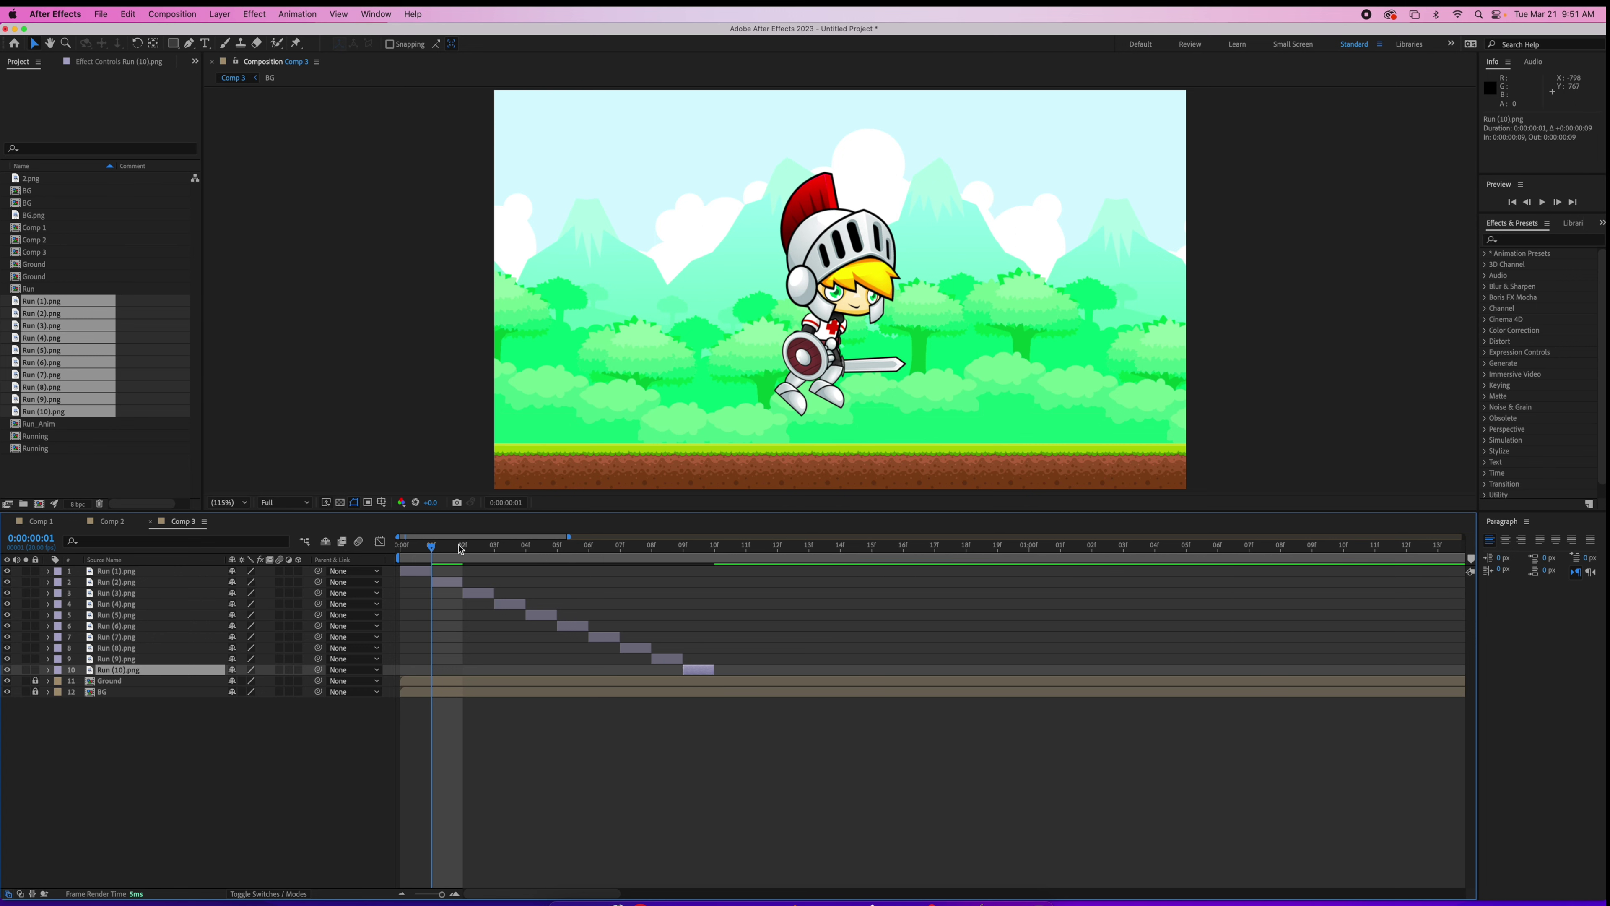
drag(406, 545, 627, 584)
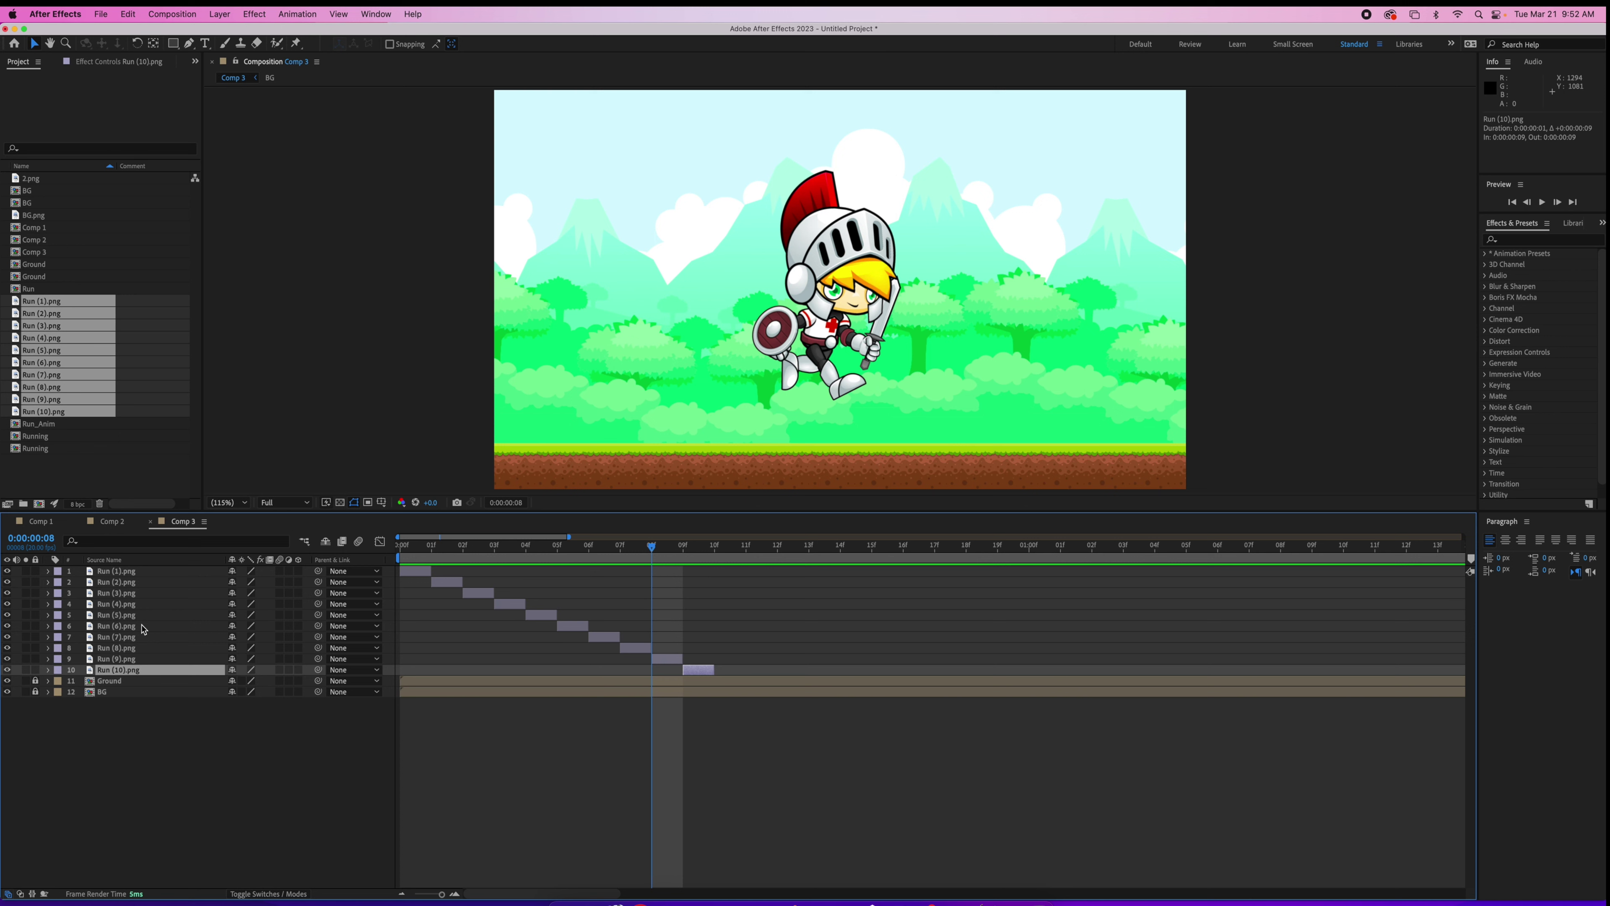
click(120, 573)
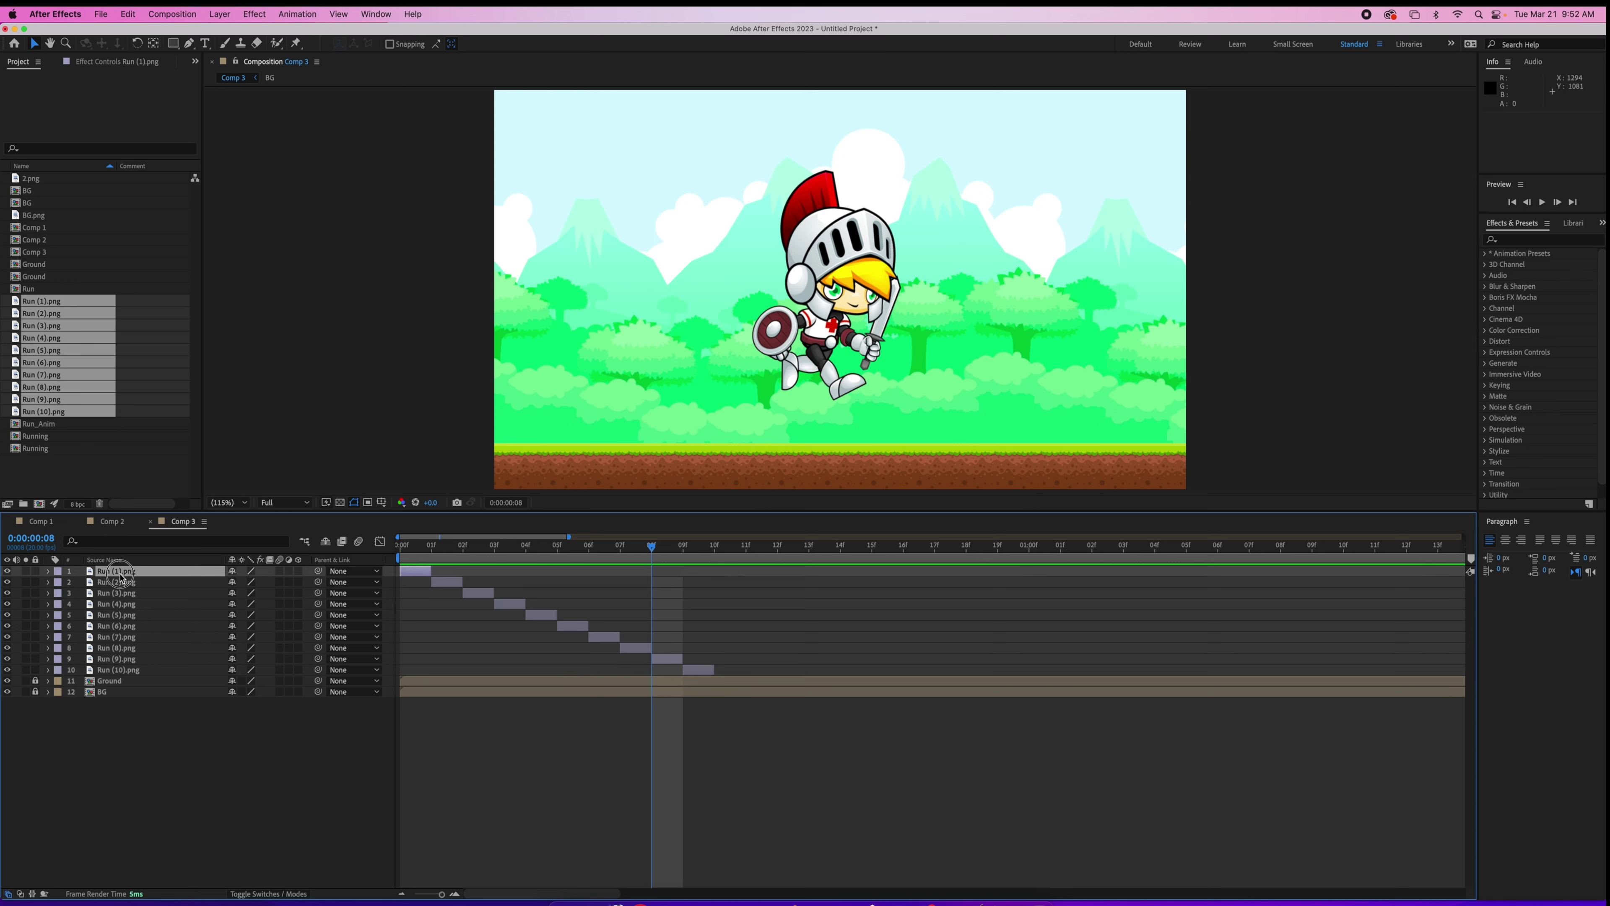
Step: Pre-compose layers Run (1) through Run (10) into a pre-comp named 'Run Anim'
shift+click(133, 672)
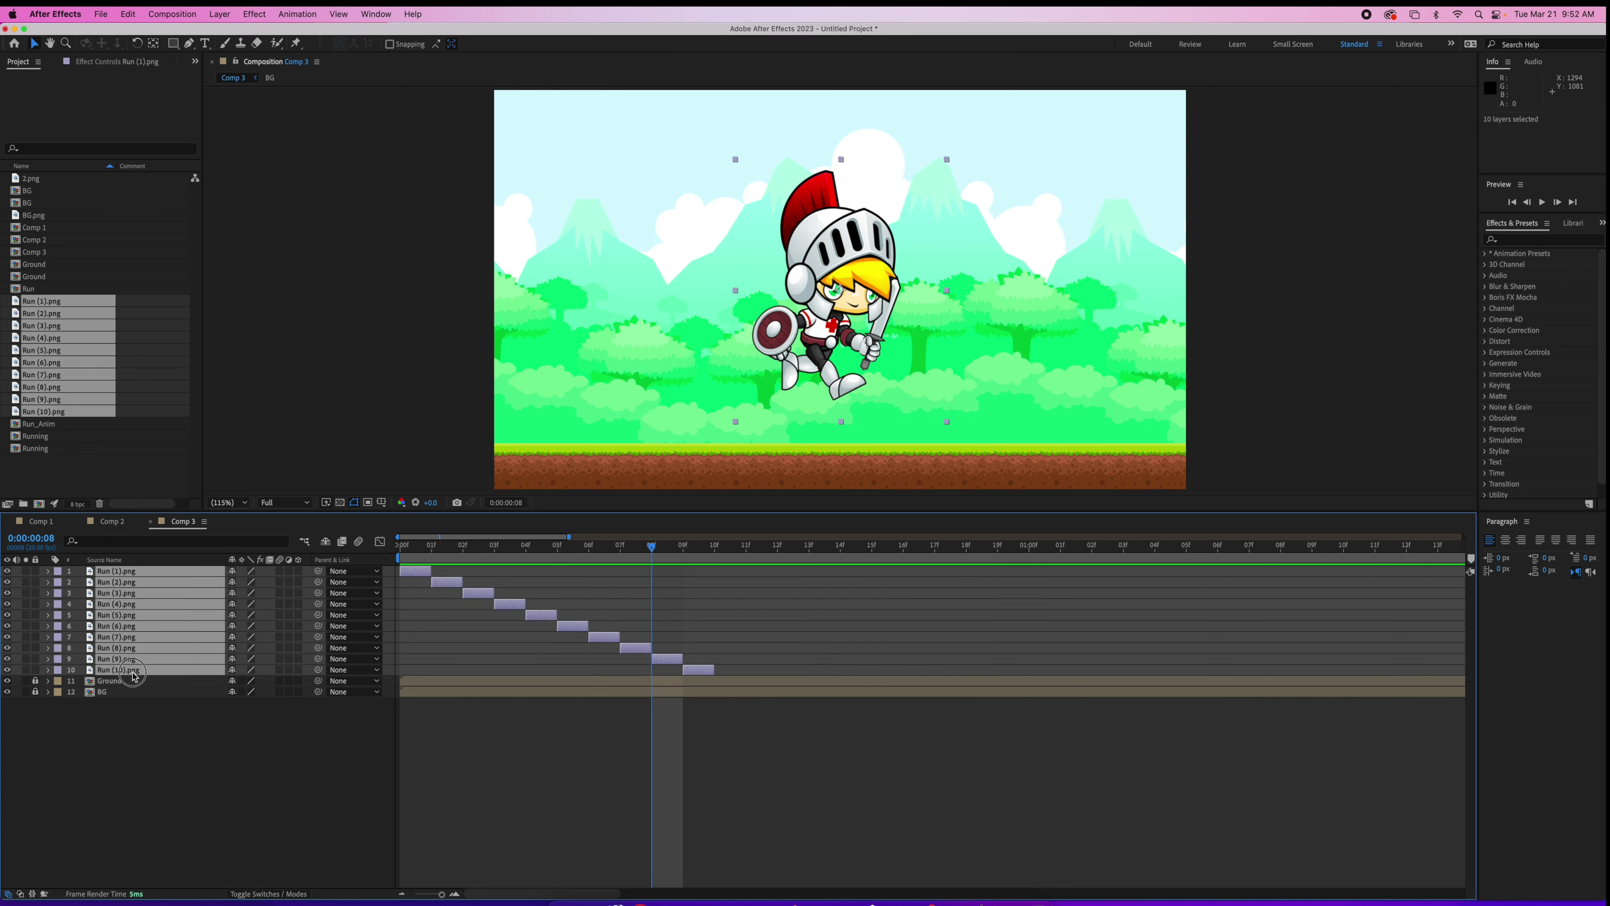
right_click(174, 615)
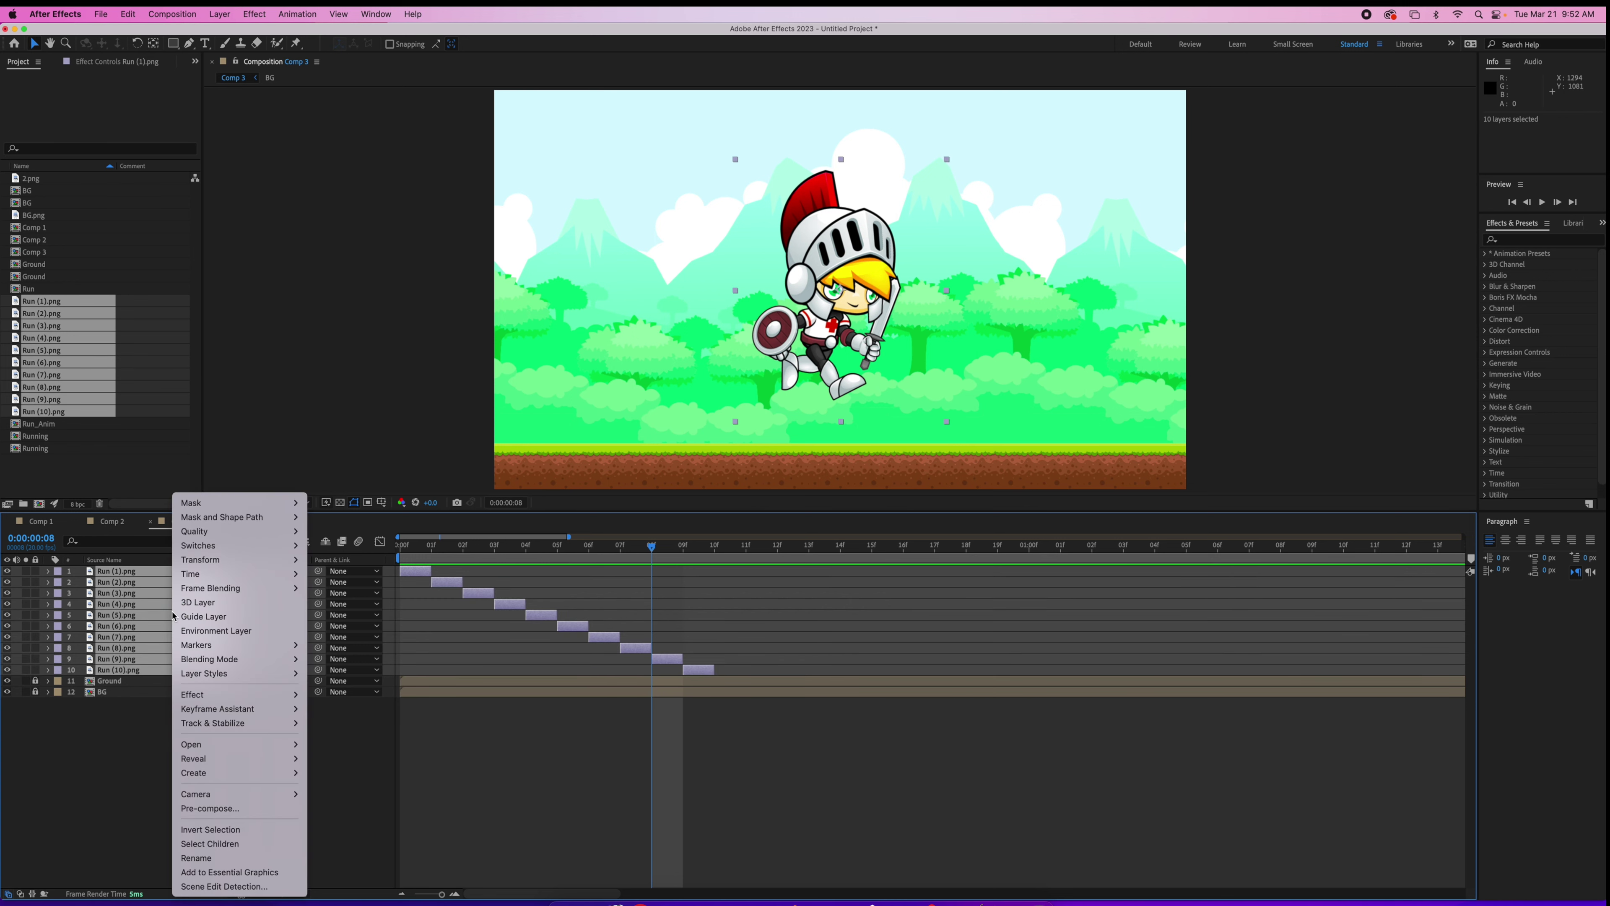
click(228, 808)
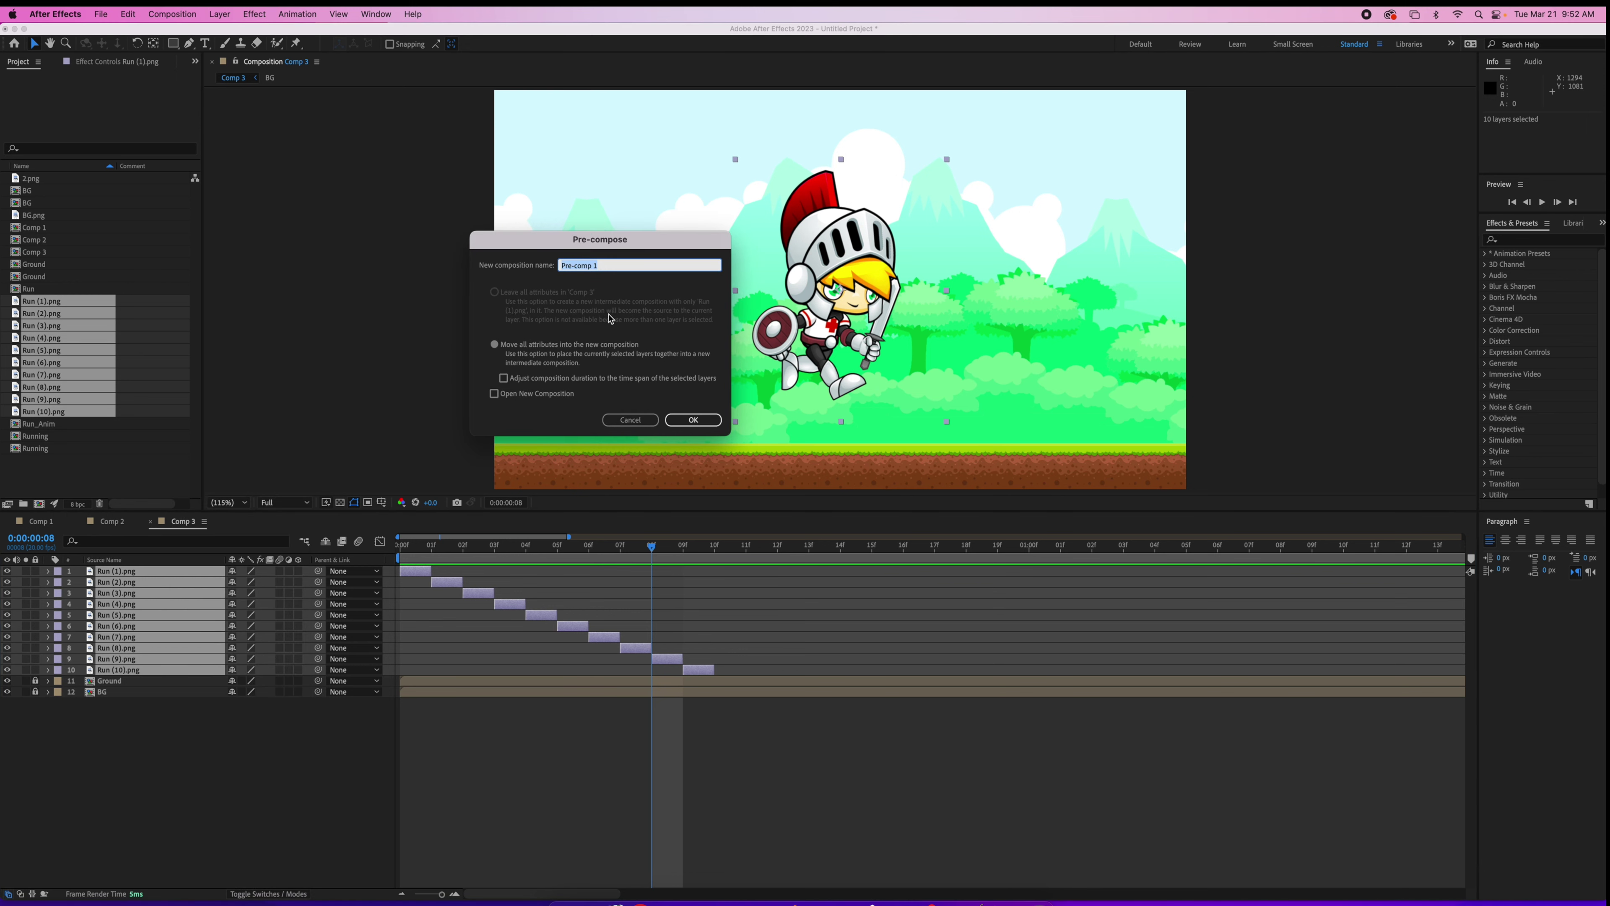
text(Run Anim)
click(692, 420)
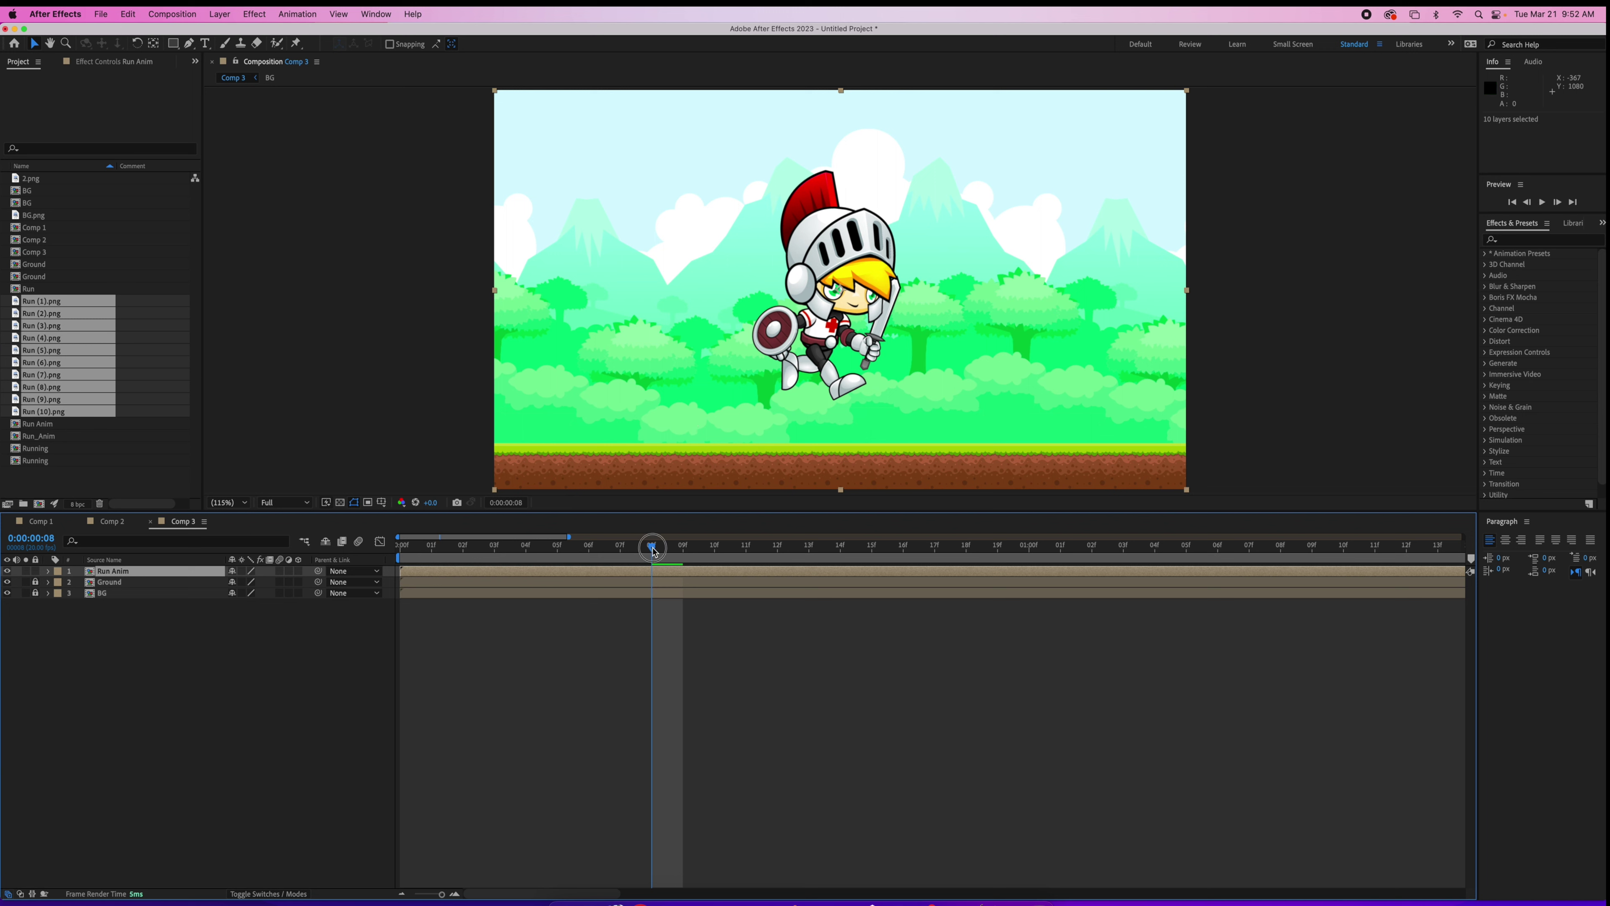
Step: Split Run Anim at frame 9 and delete the empty tail
drag(648, 548, 682, 562)
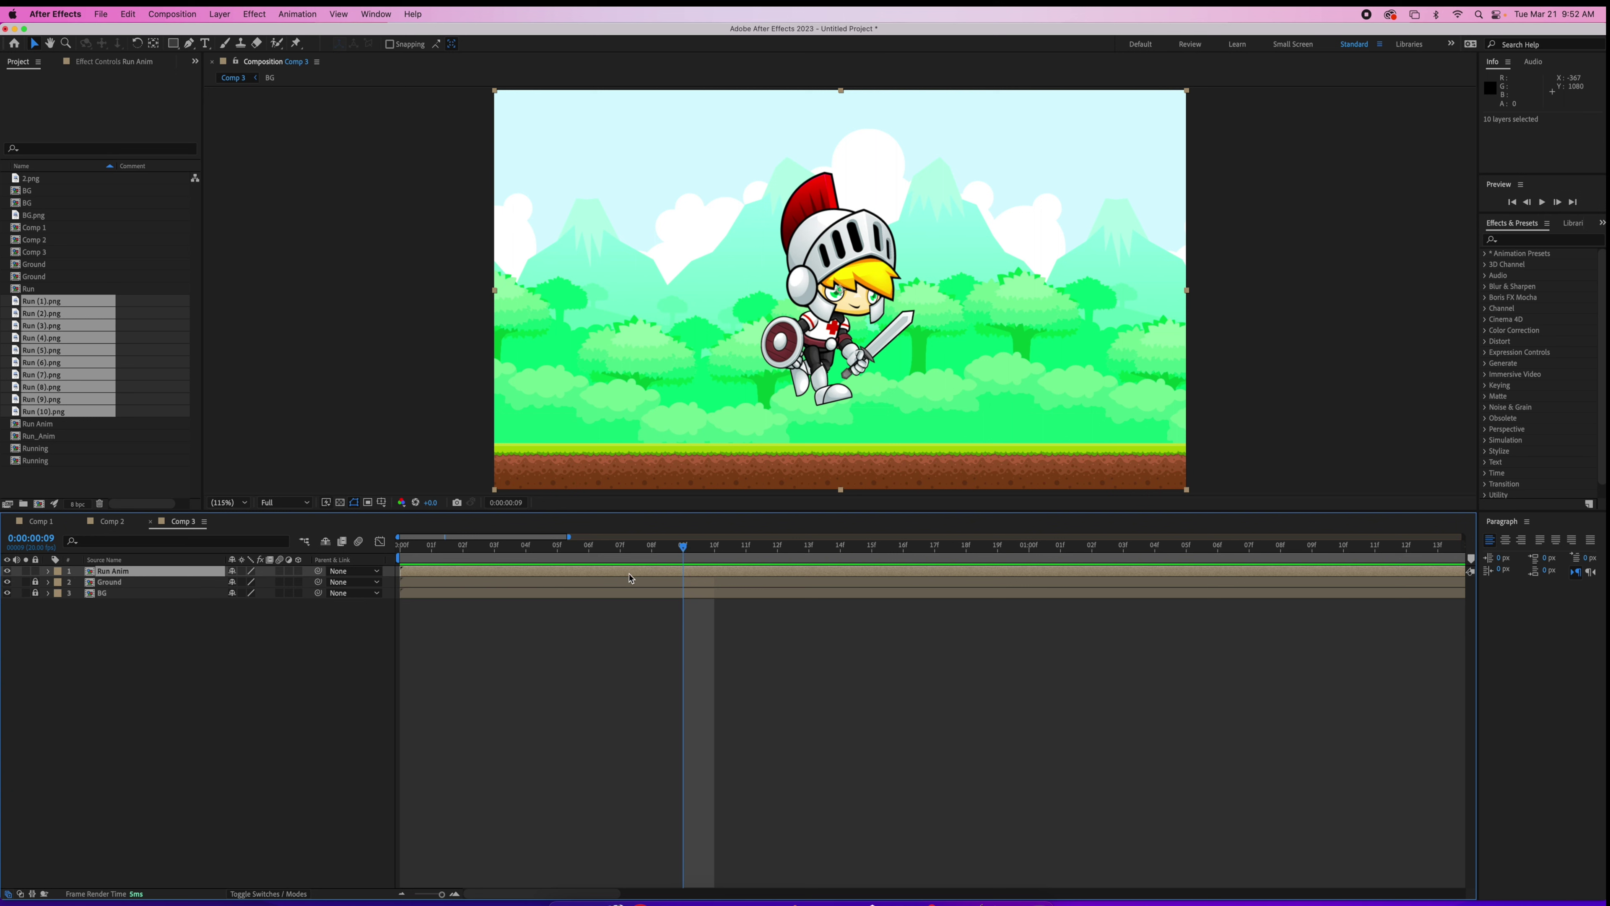
mouse_move(682, 546)
mouse_down()
mouse_move(746, 546)
mouse_move(655, 553)
mouse_move(746, 546)
mouse_move(683, 546)
mouse_up()
key(super+shift+d)
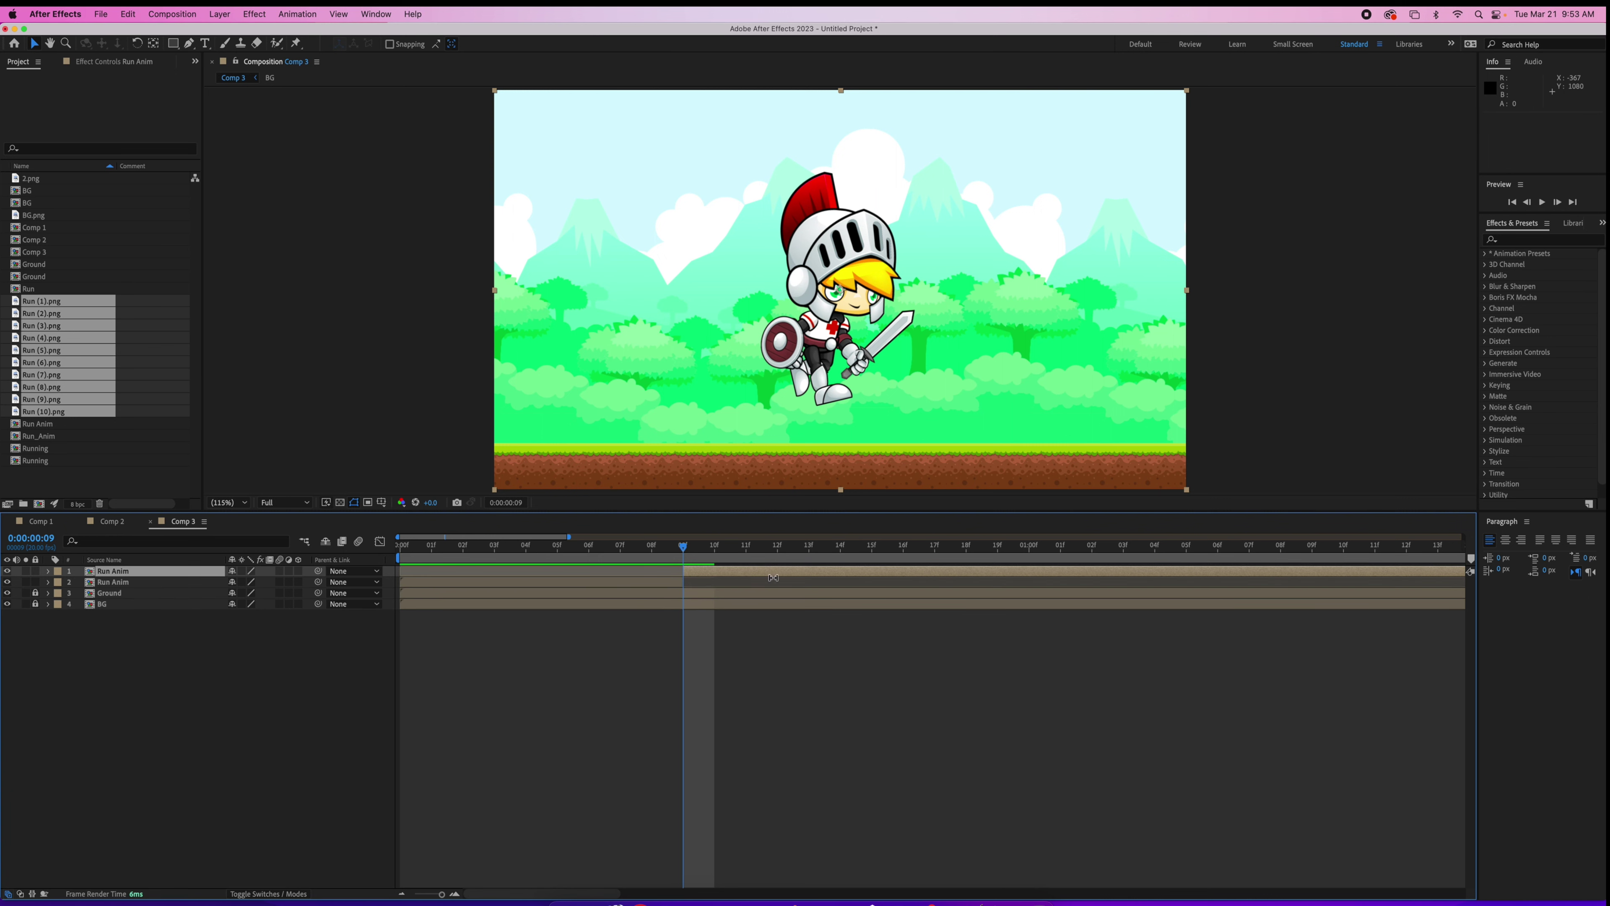
key(Delete)
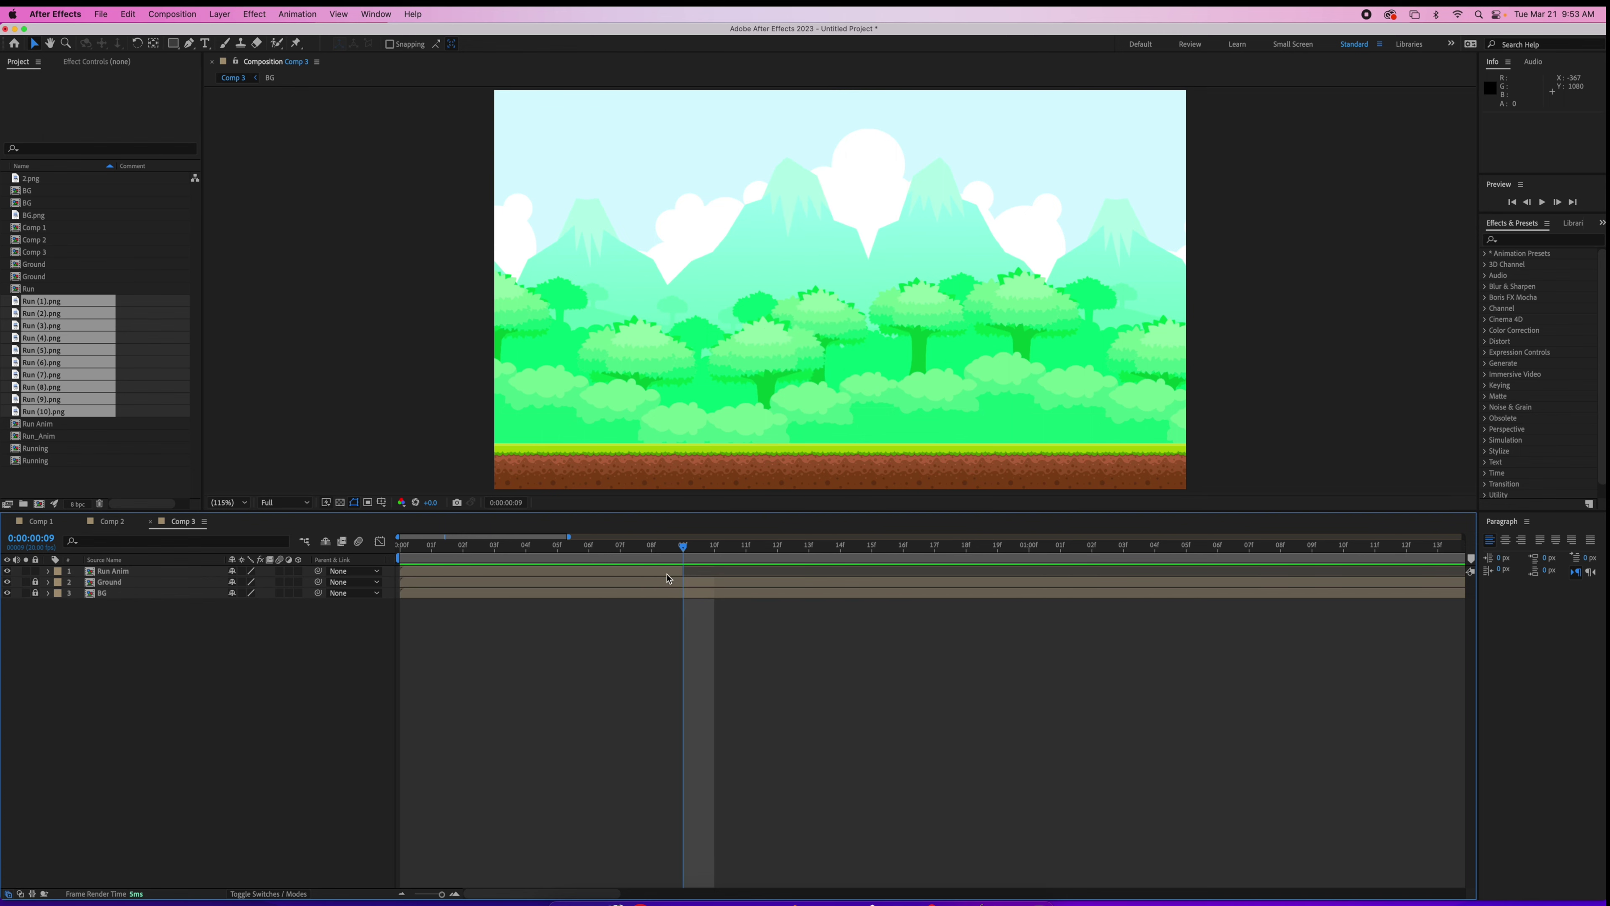
click(663, 574)
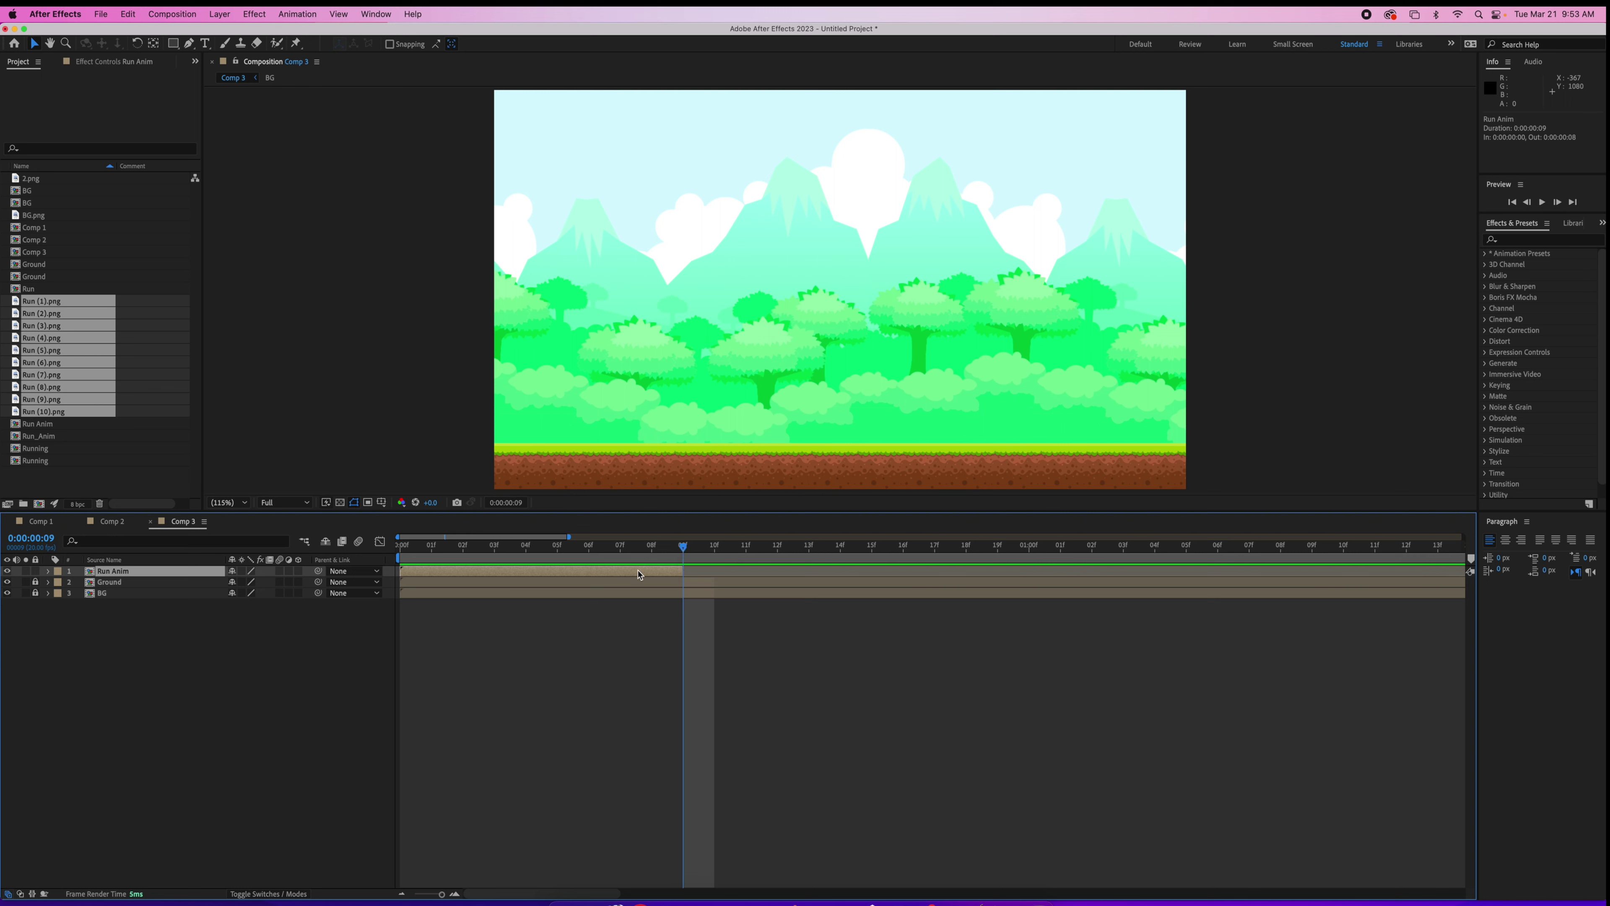
Step: Duplicate Run Anim three times, placing each copy where the previous cycle ends
key(super+d)
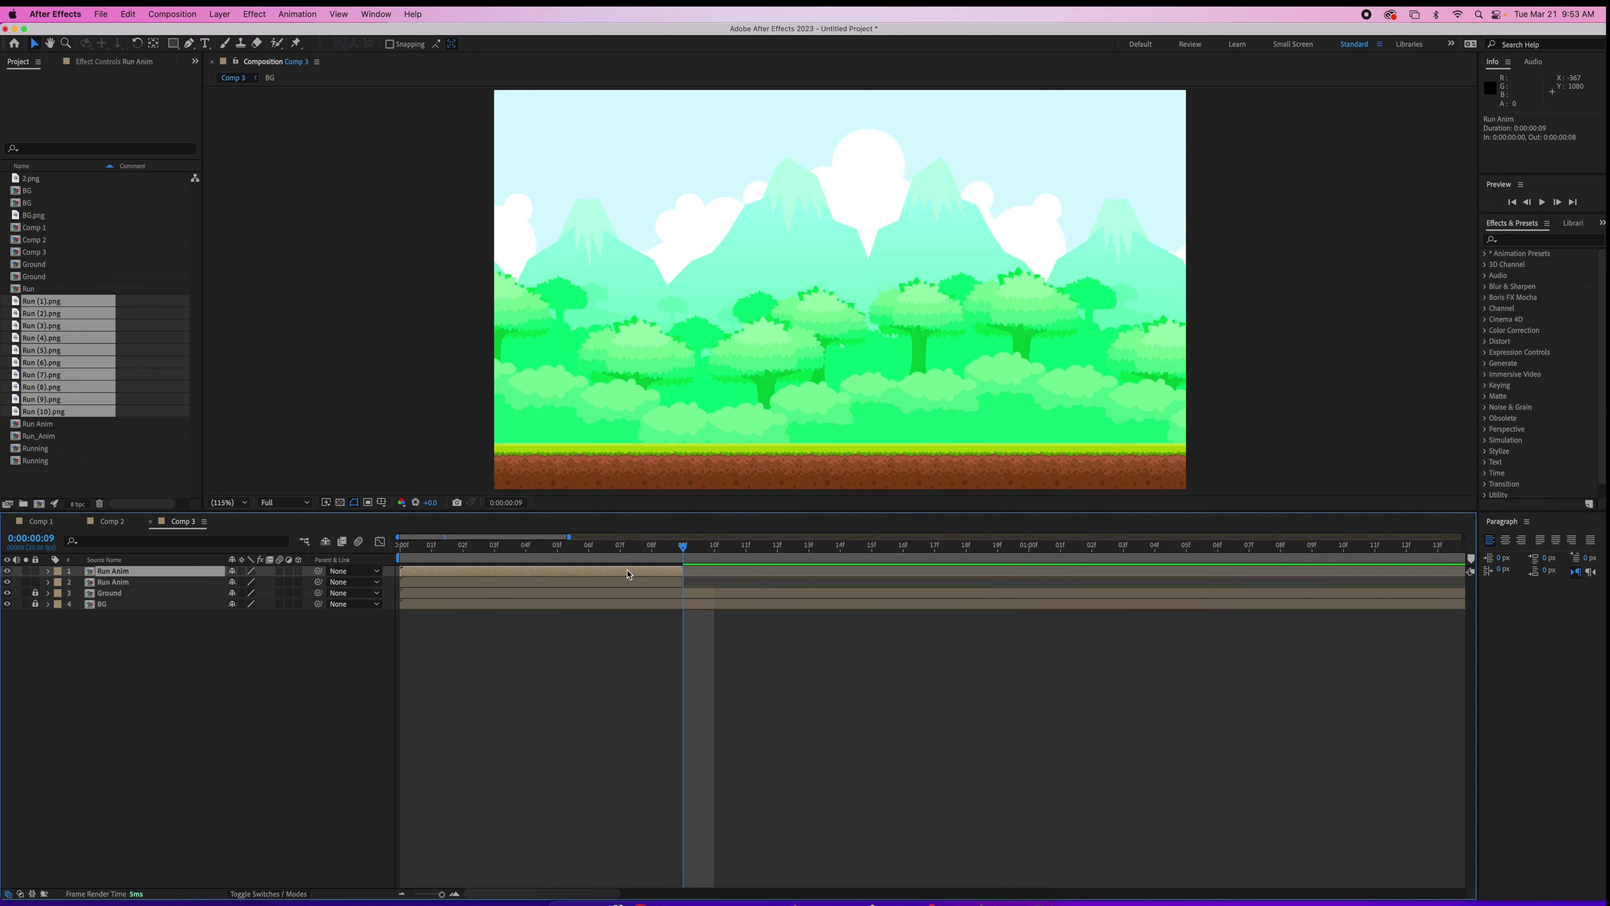
drag(627, 574, 854, 571)
key(super+d)
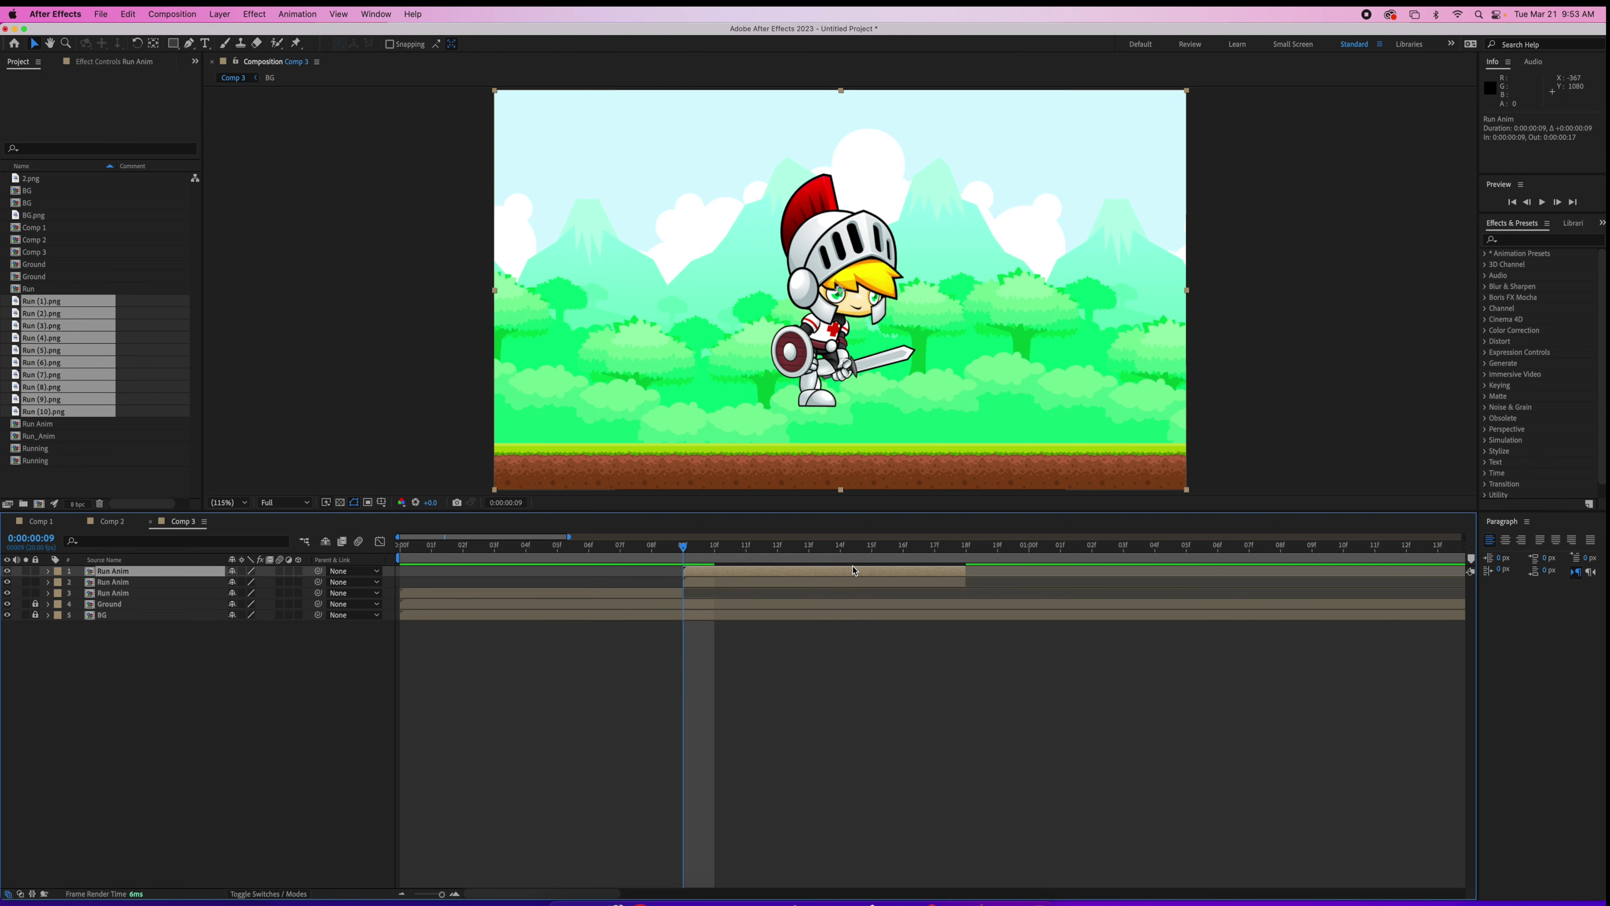
drag(824, 570, 1108, 575)
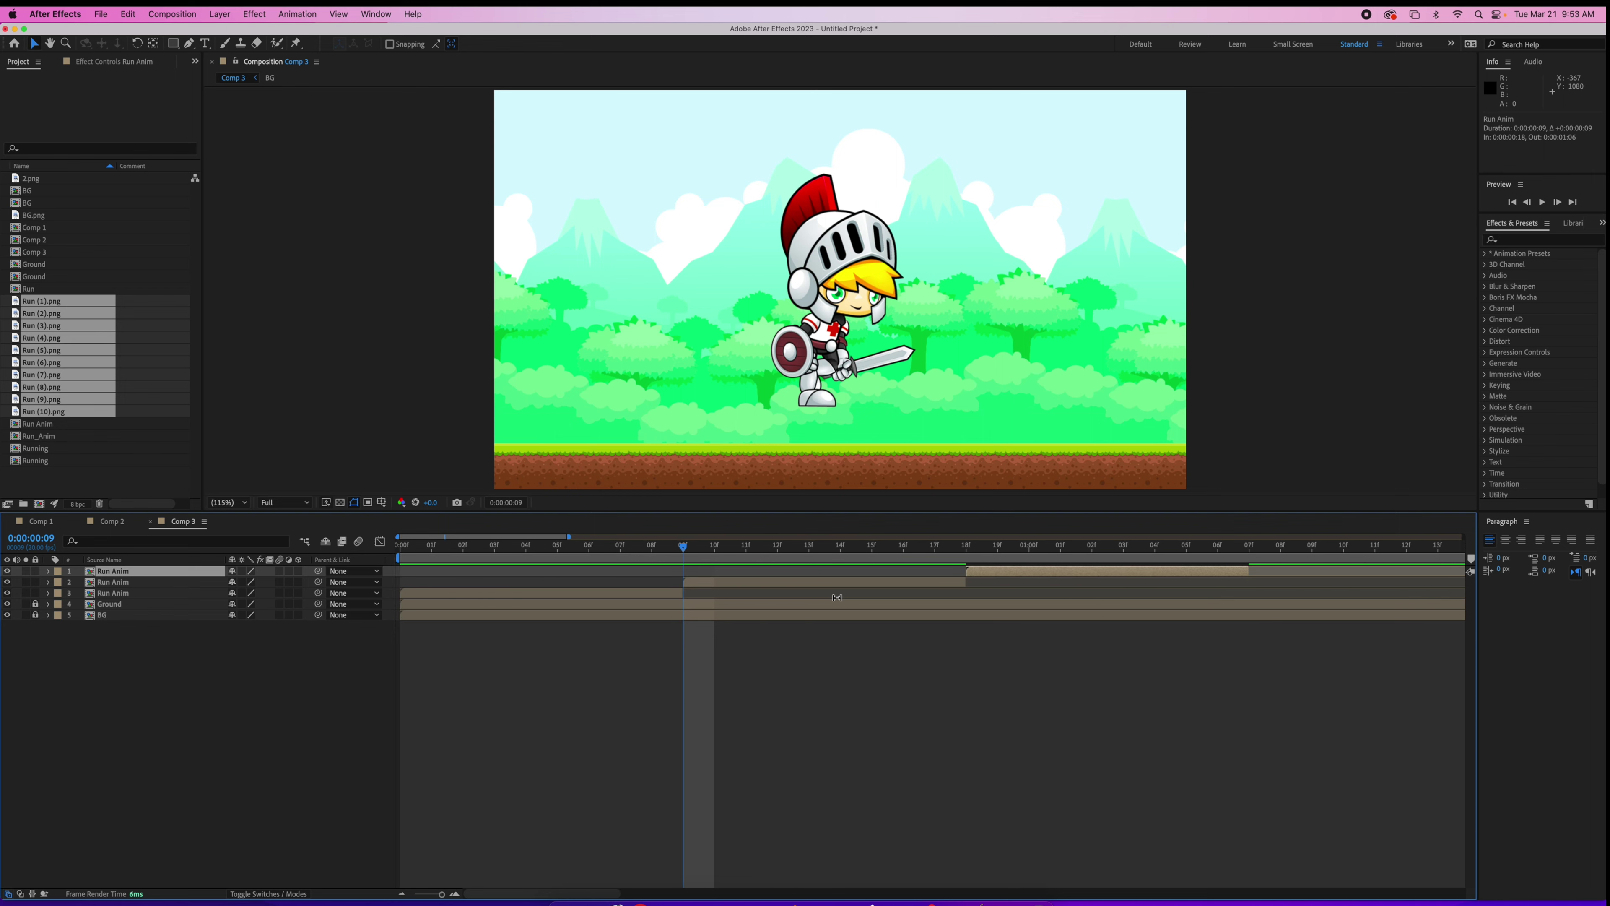
drag(442, 894, 433, 895)
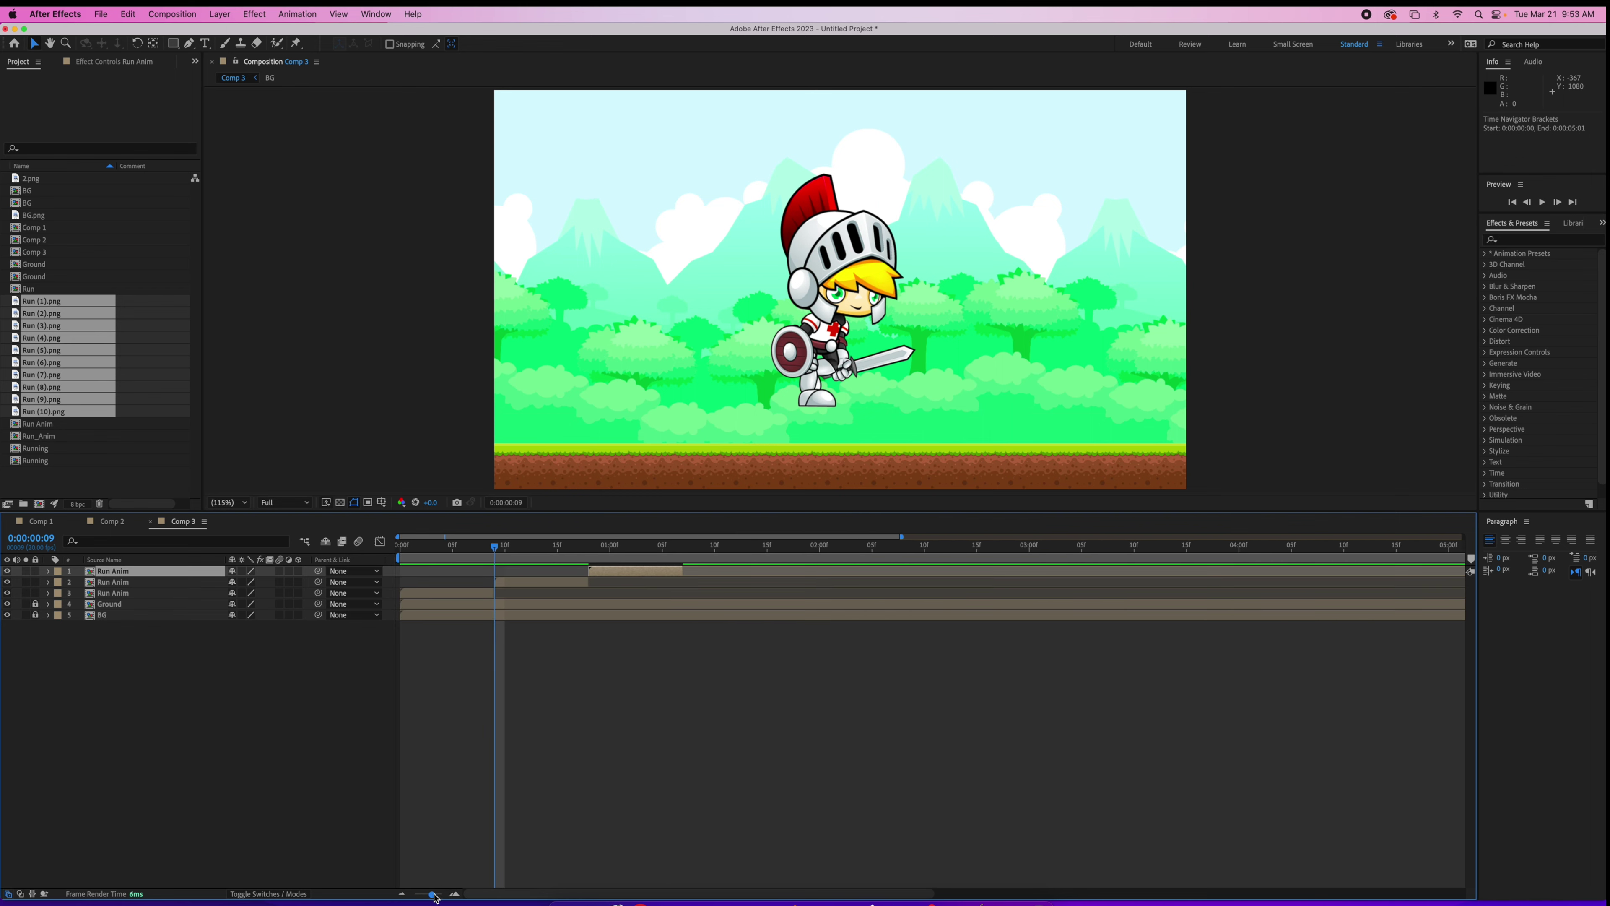
key(super+d)
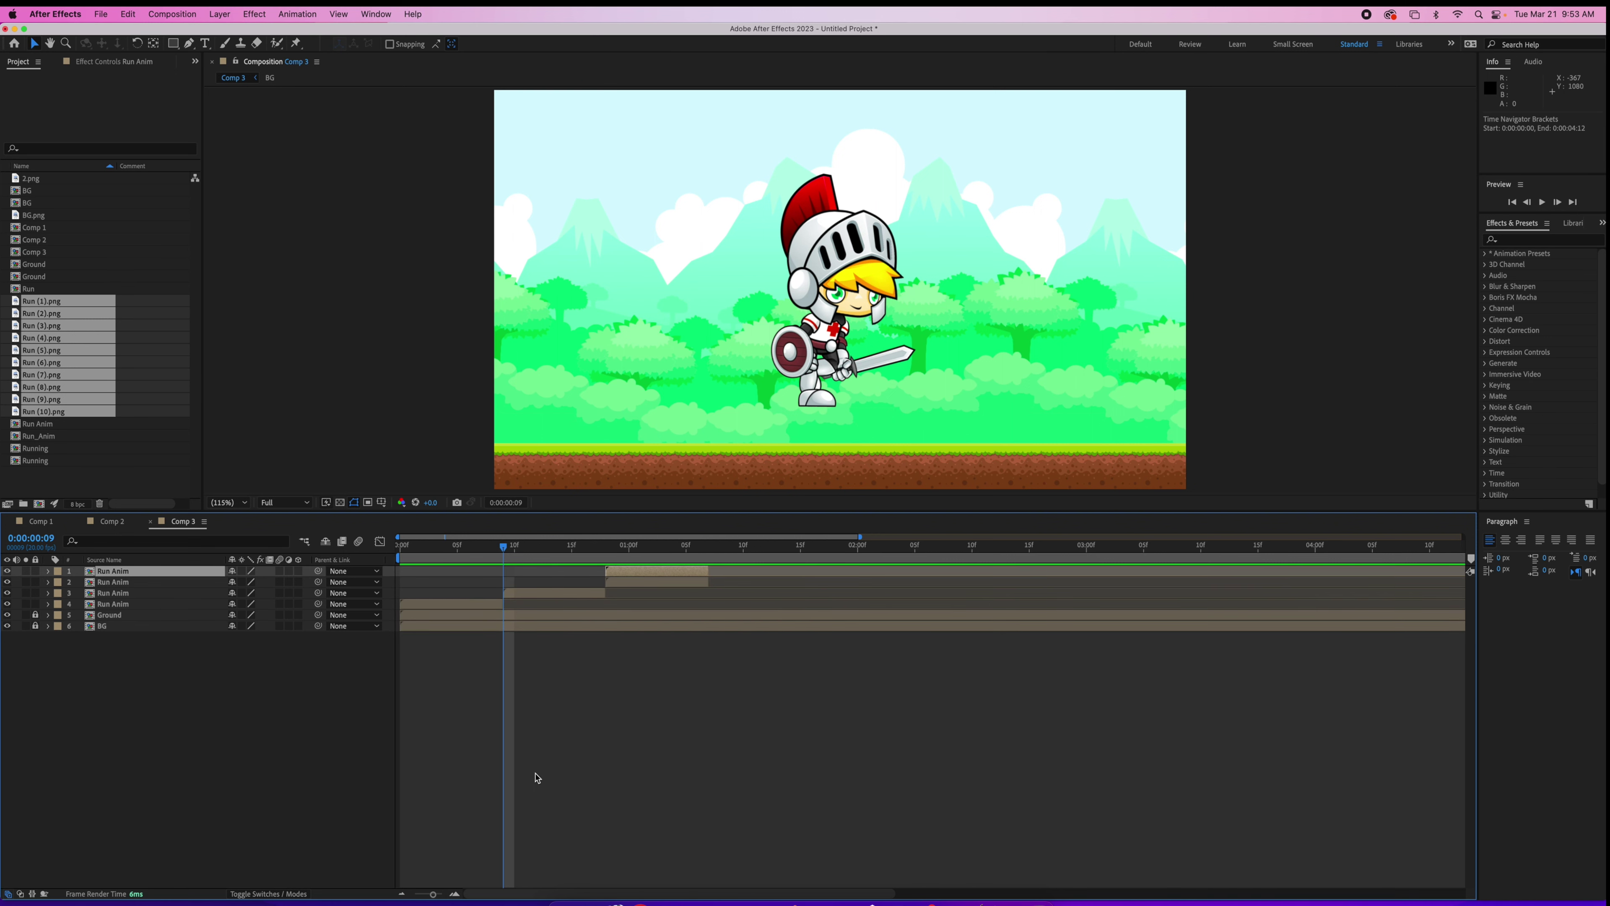
drag(628, 575, 730, 572)
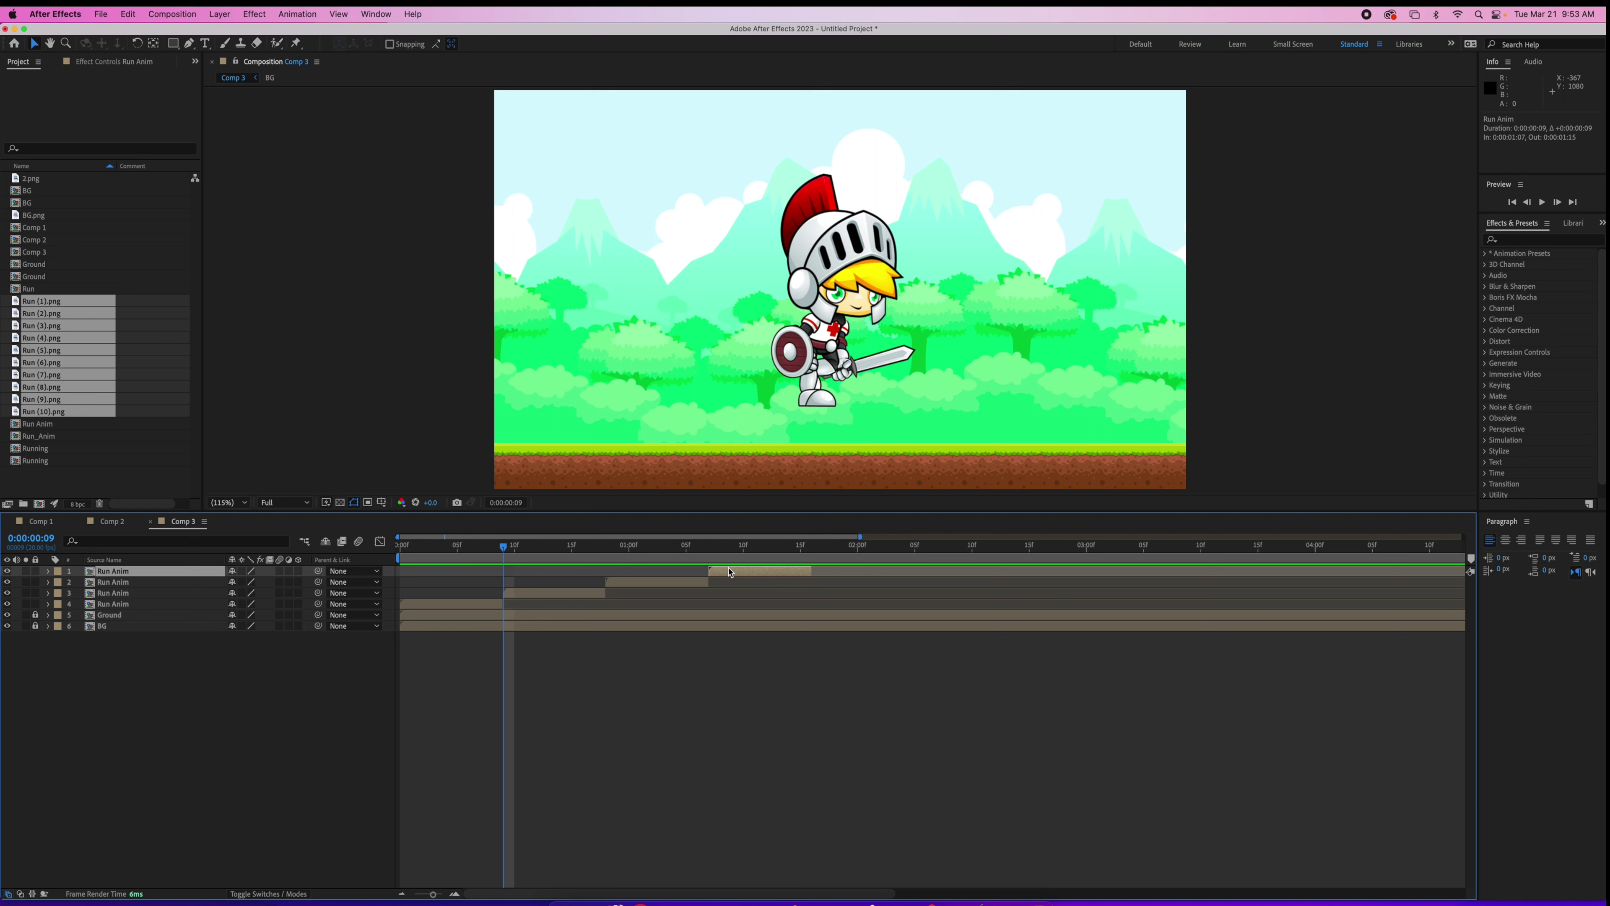
Step: Add three more back-to-back Run Anim copies, the last ending at 0:00:03:02
key(super+d)
click(749, 570)
drag(750, 571, 854, 571)
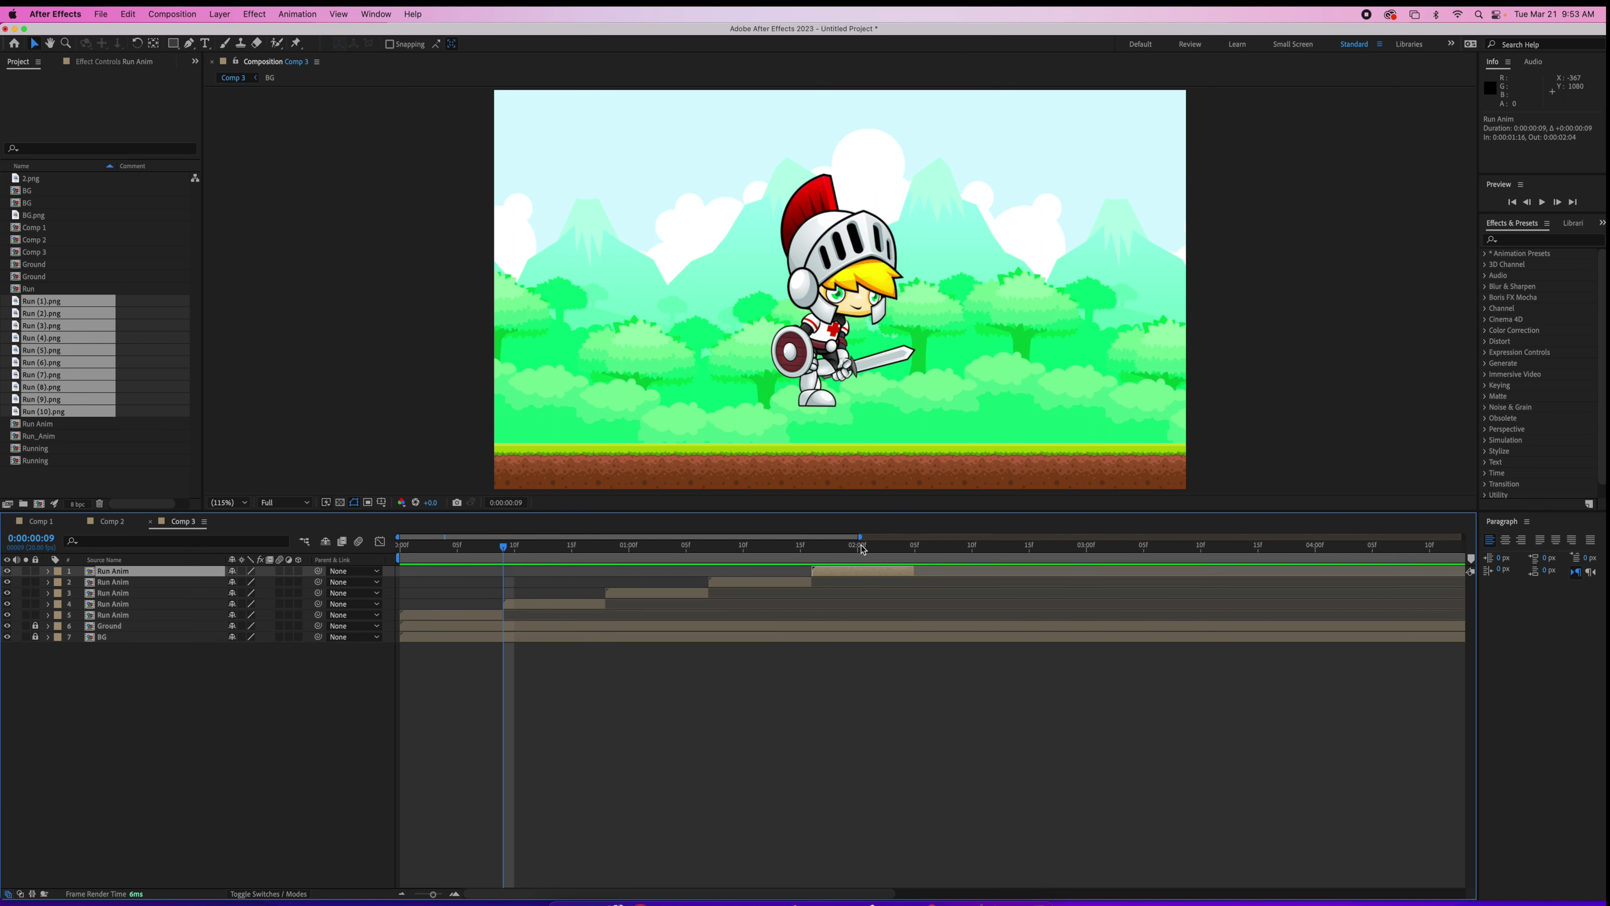
key(super+d)
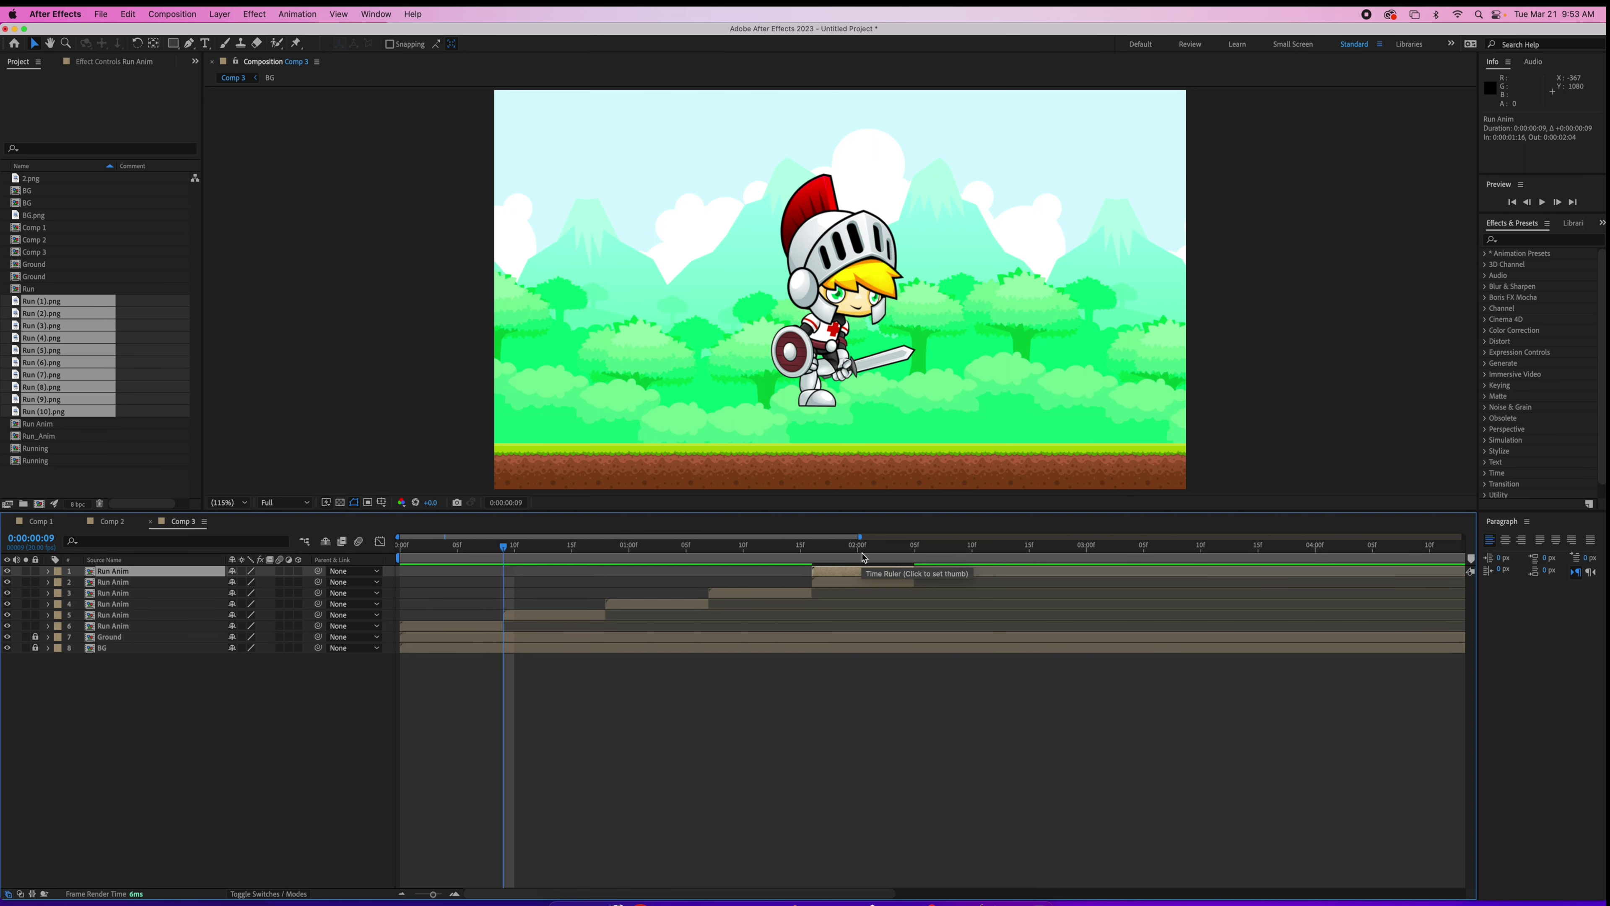
drag(833, 573, 937, 574)
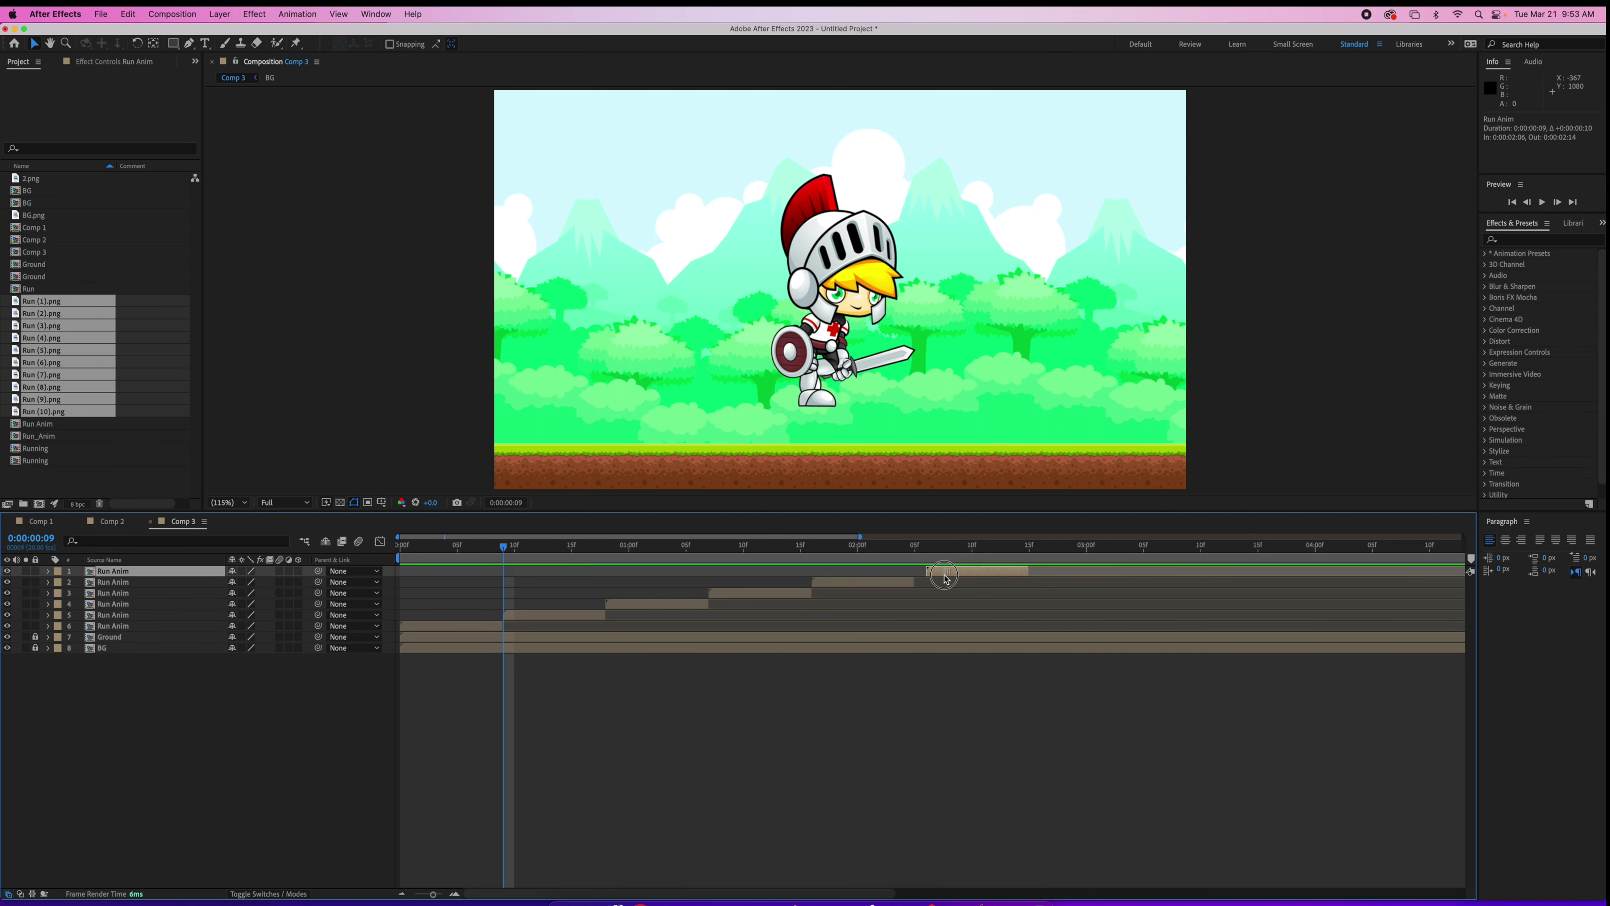
key(super+d)
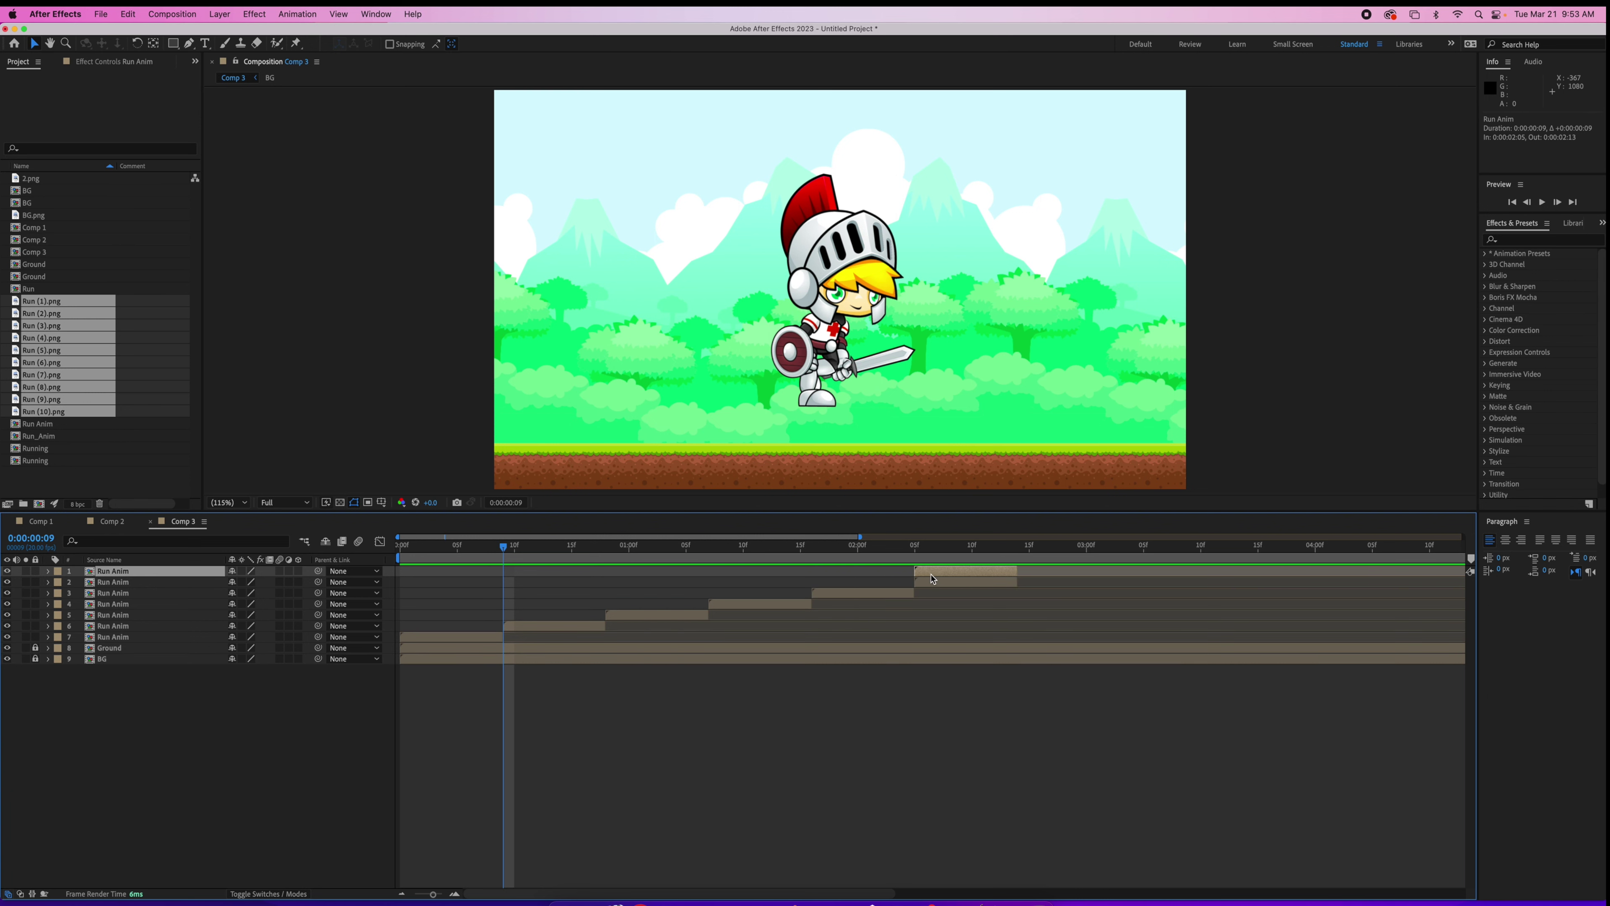
drag(931, 576, 1035, 575)
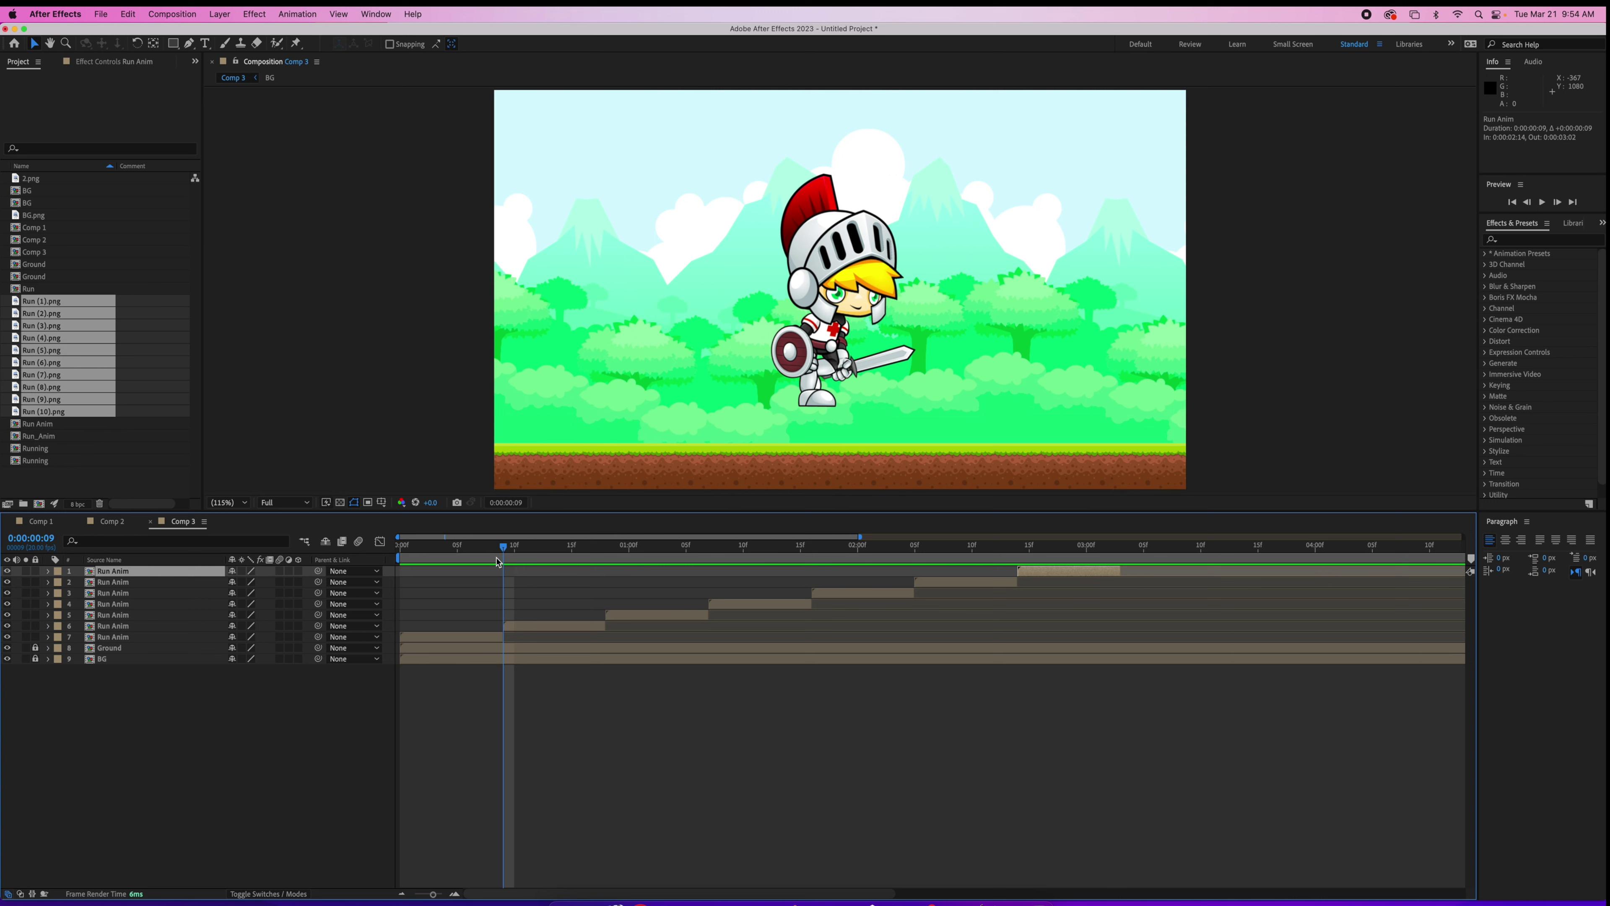
drag(498, 548, 458, 597)
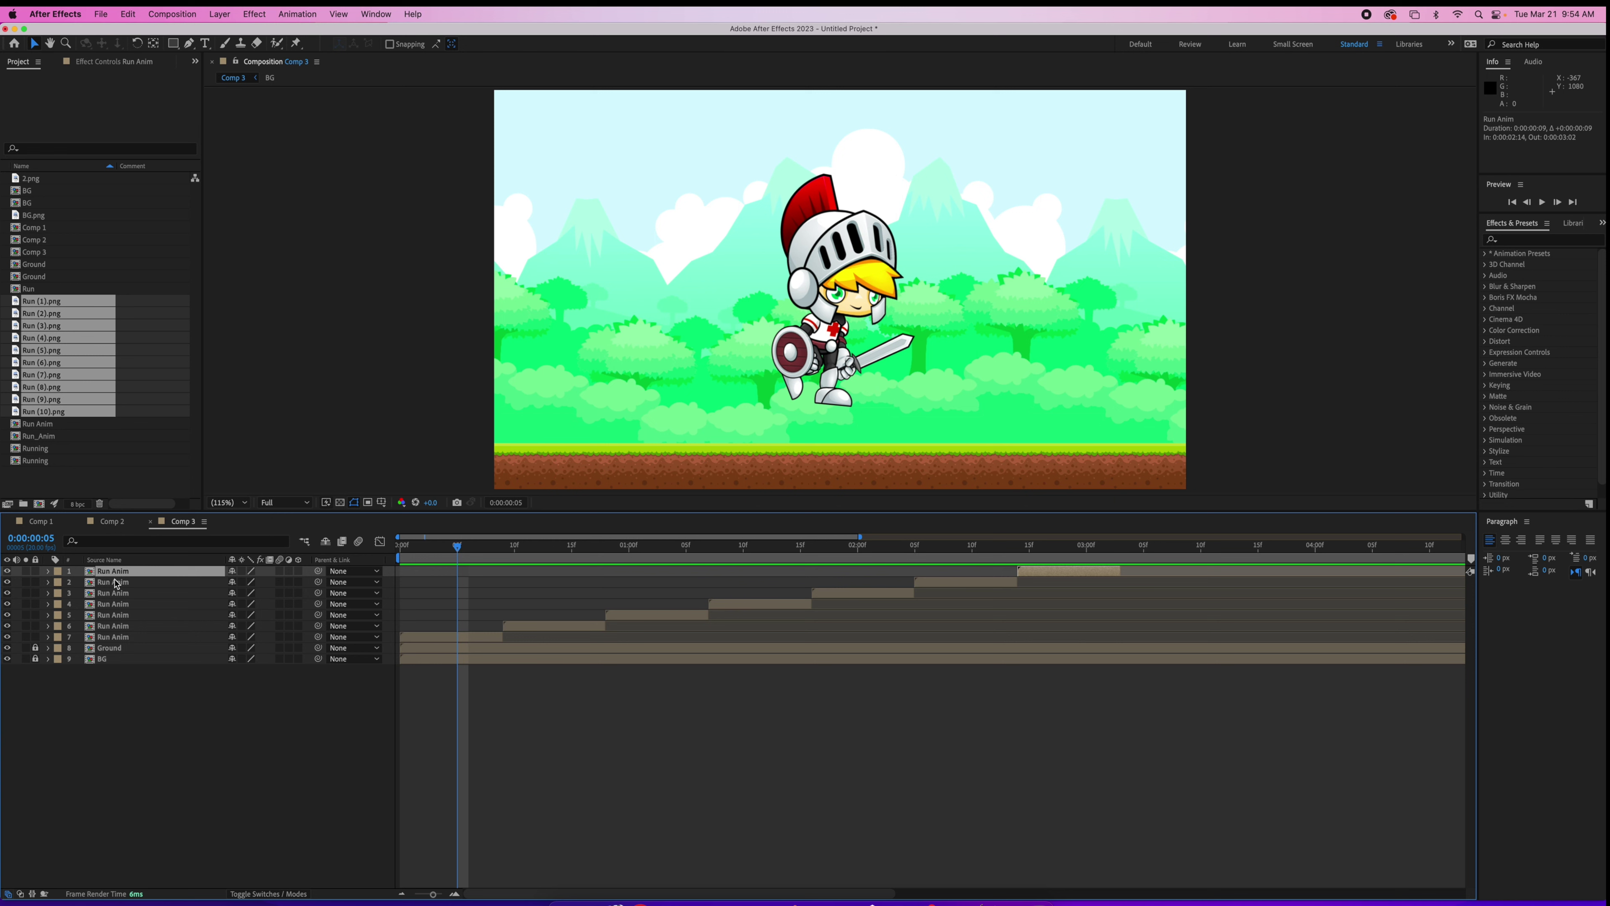
Step: Pre-compose the seven Run Anim copies into a layer named 'Running', then return toward the start
shift+click(114, 637)
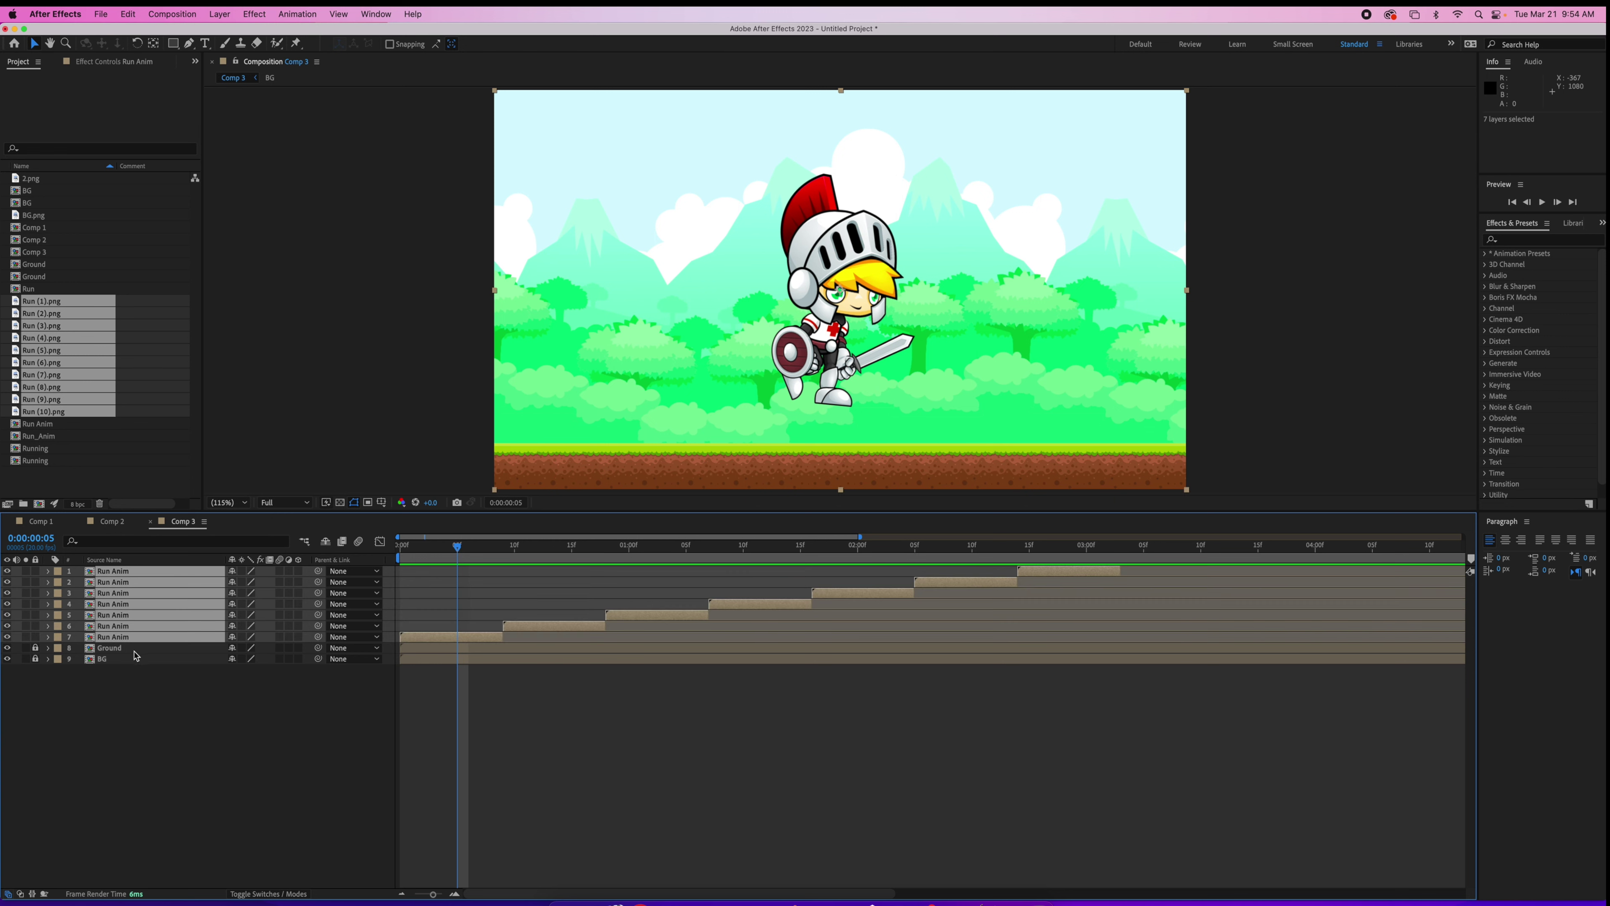
right_click(151, 614)
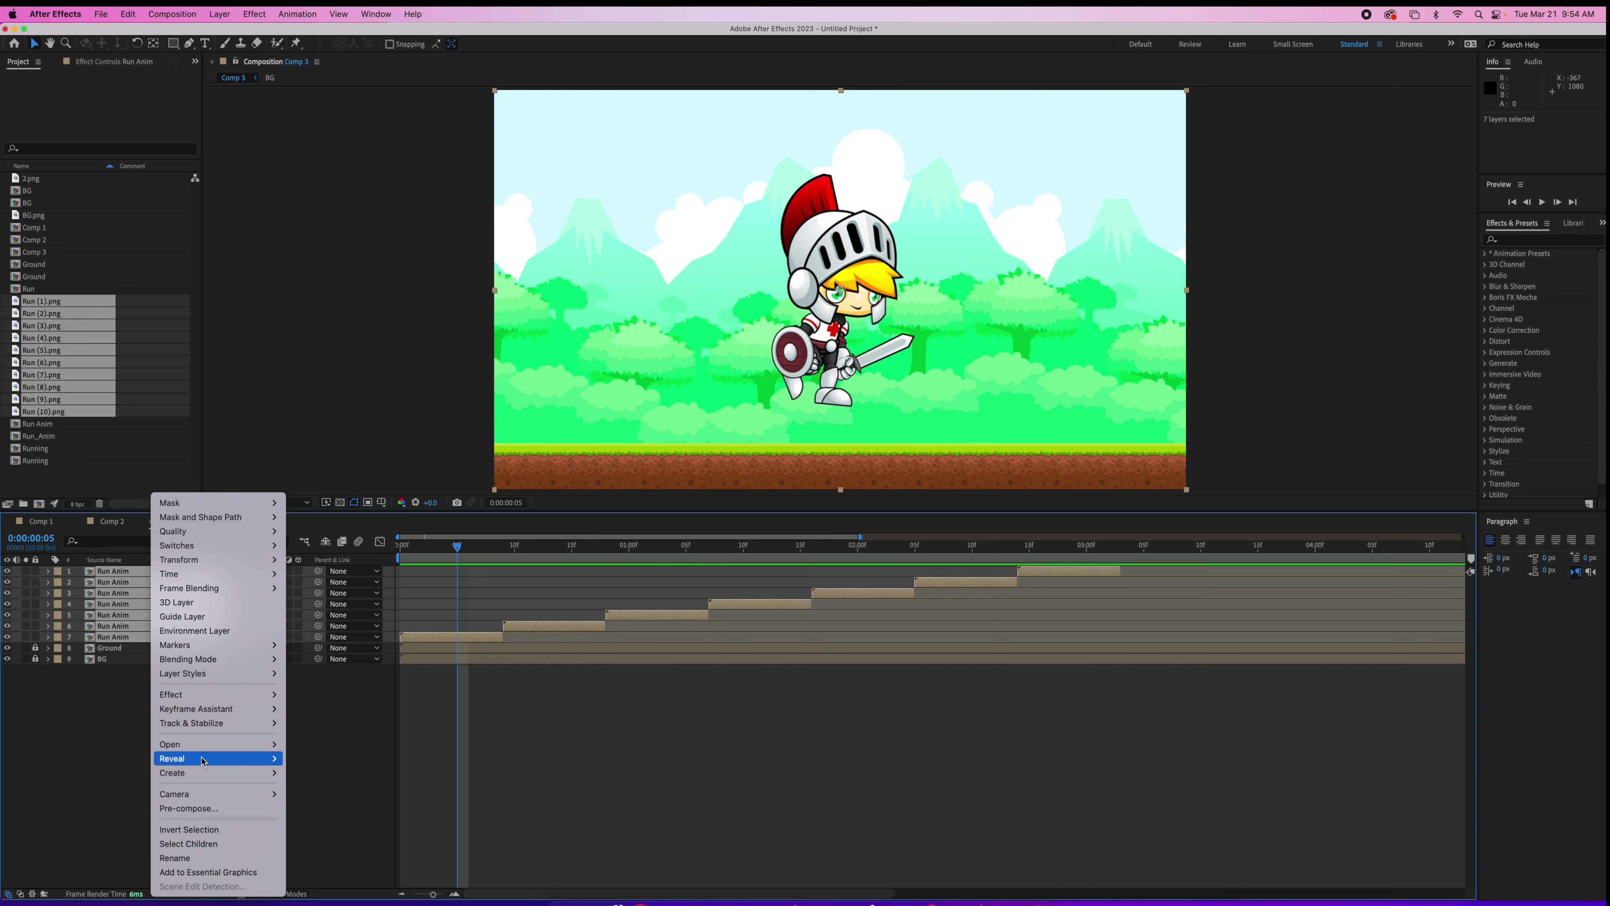
click(189, 809)
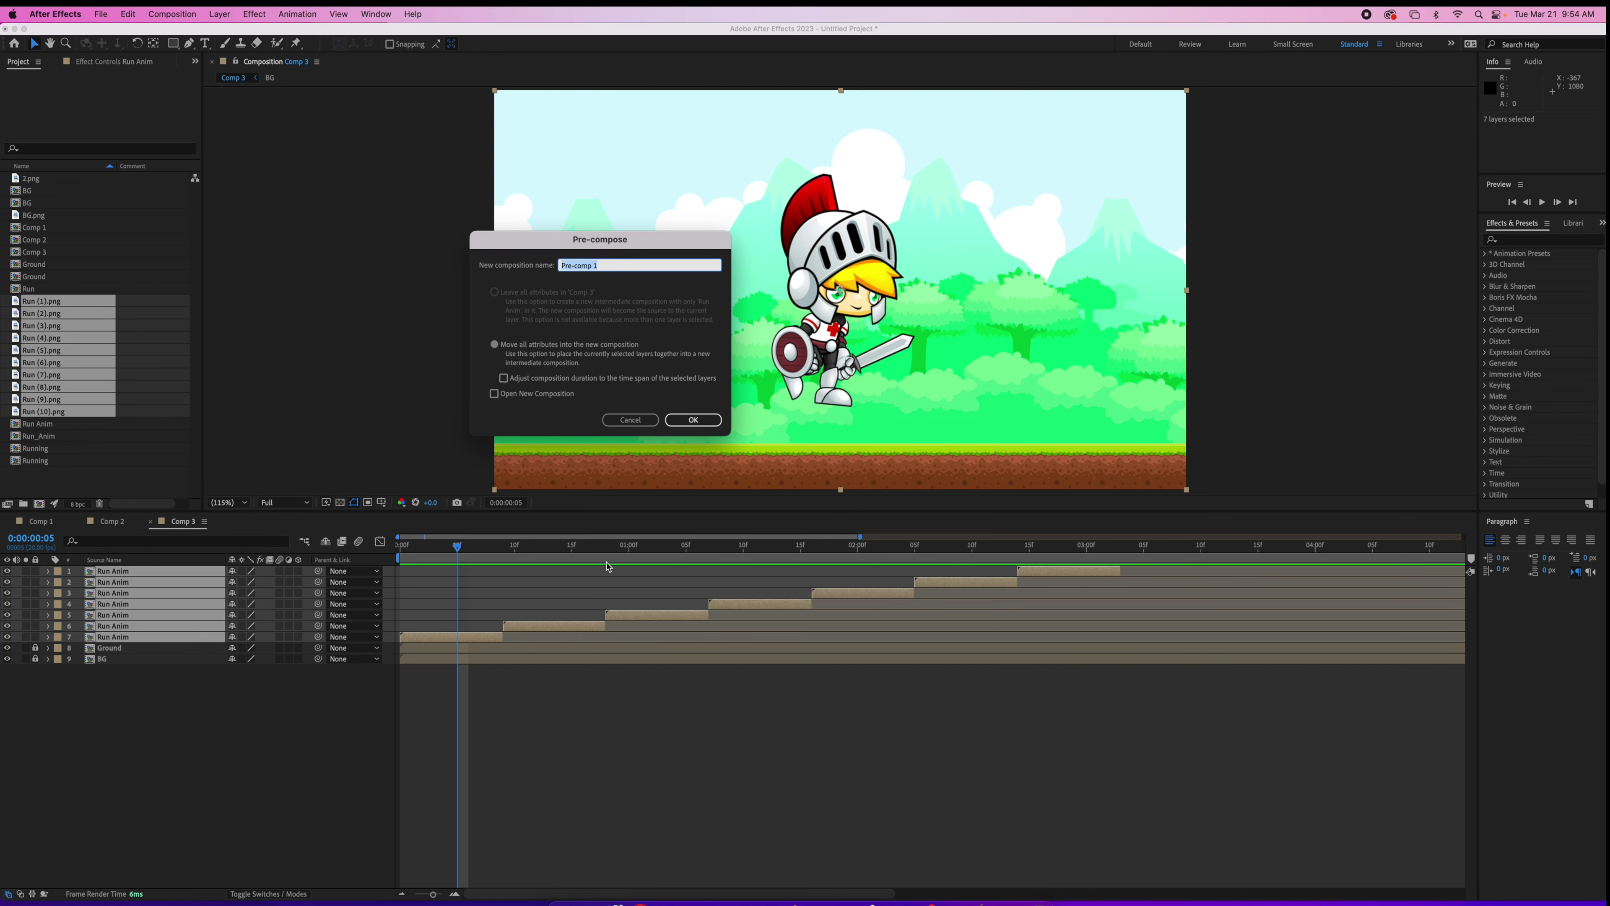
text(Running)
click(697, 421)
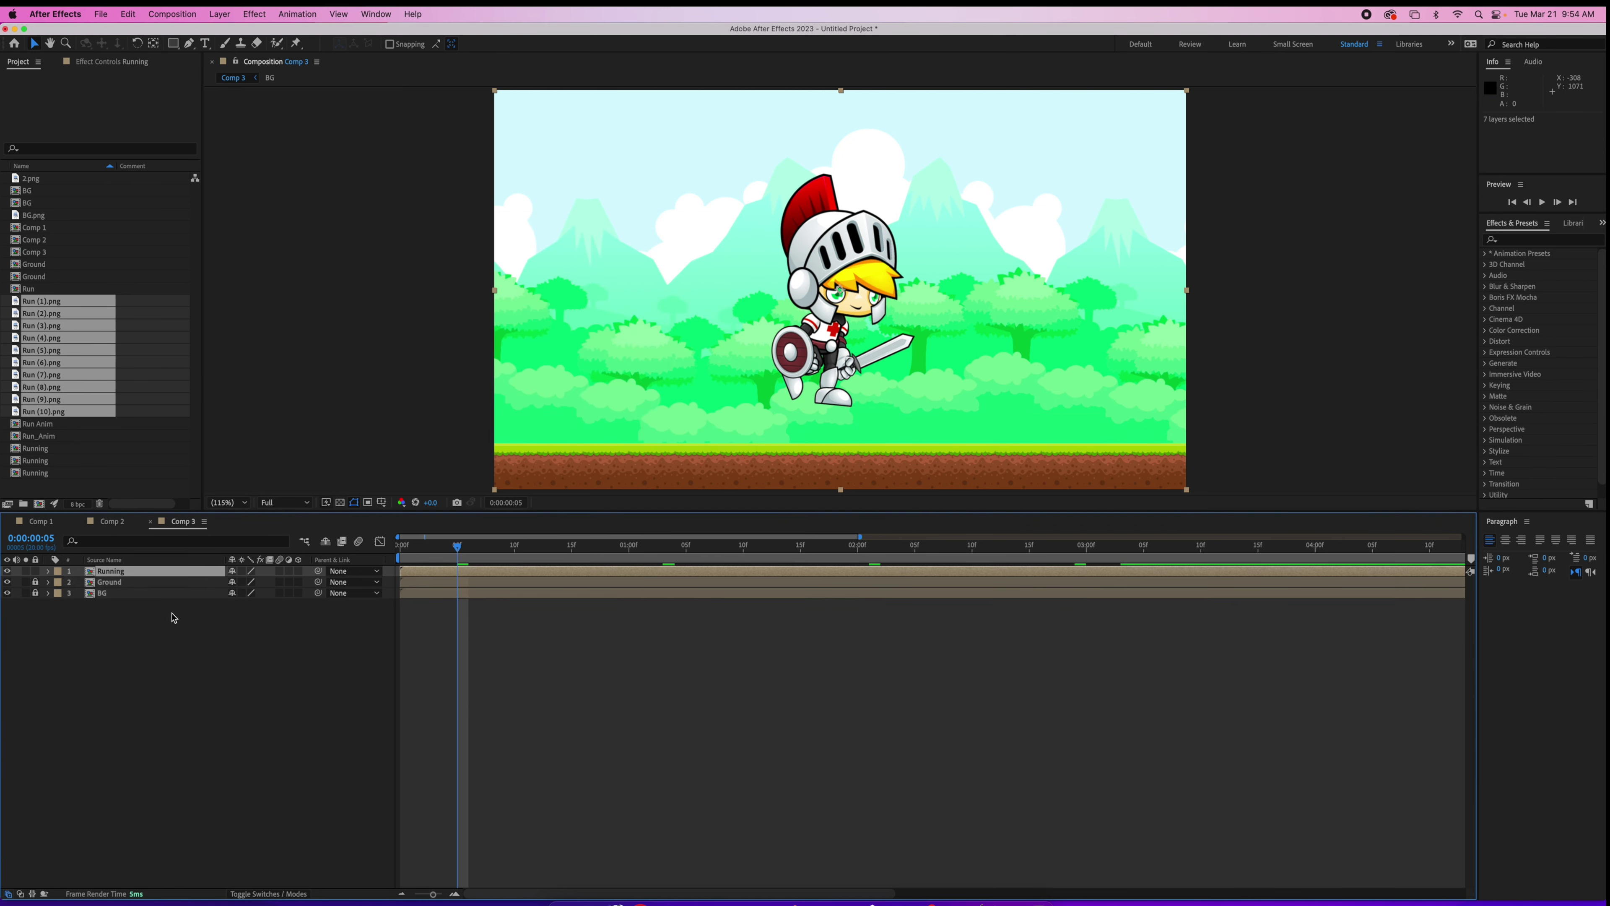
drag(457, 546, 393, 553)
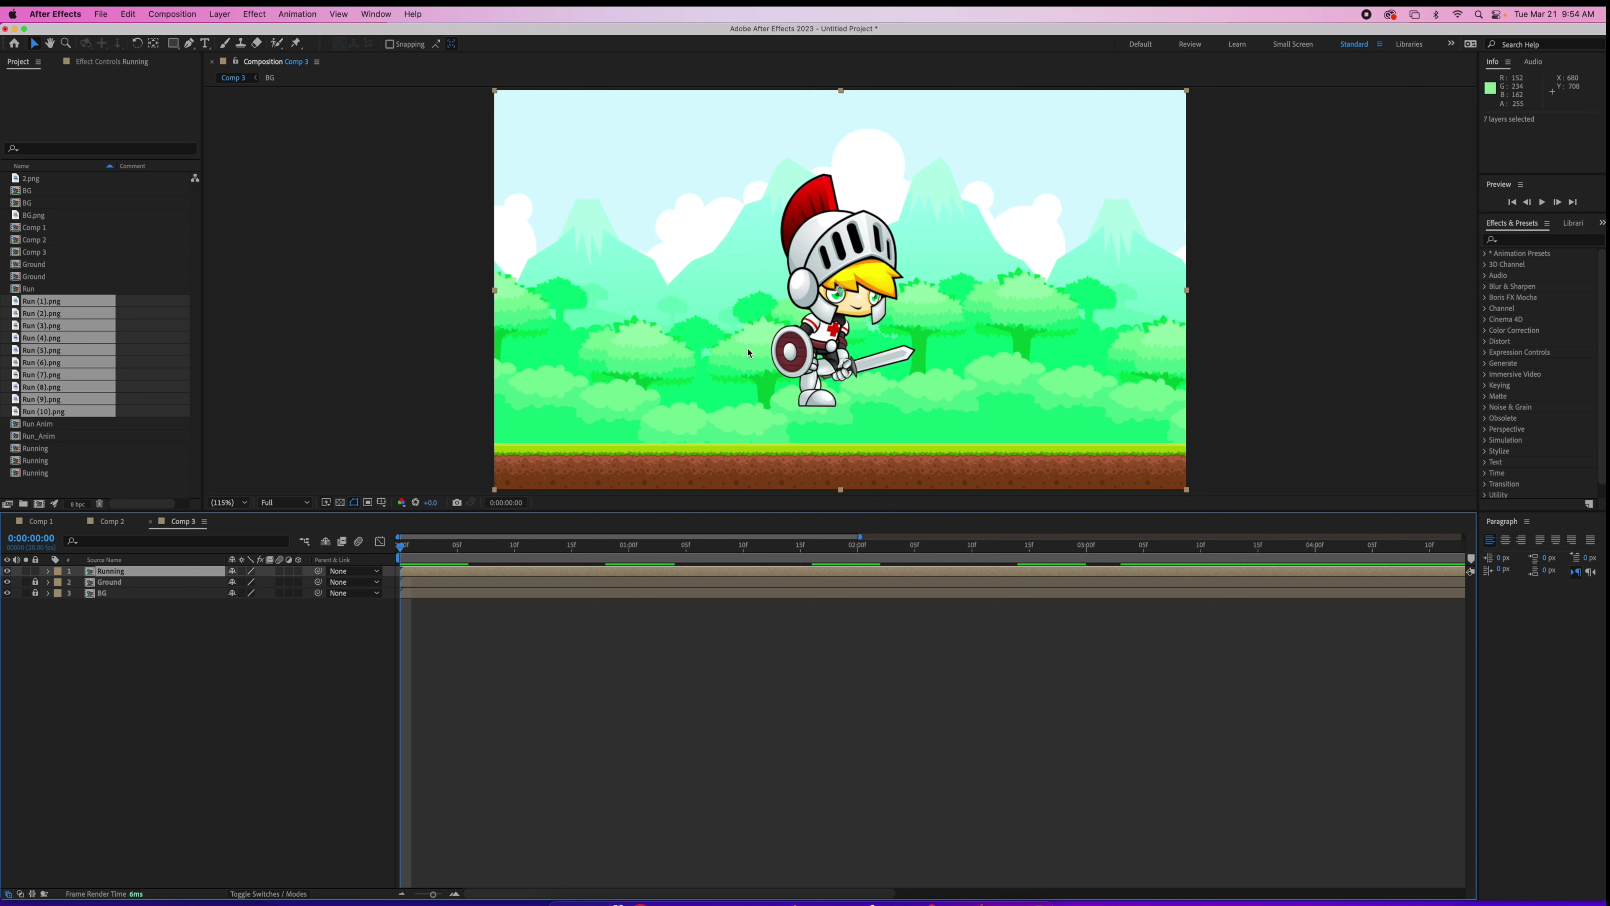
Step: Push the Running layer off the left edge to position -235.2, 648.2 and reveal Position
drag(830, 339, 528, 379)
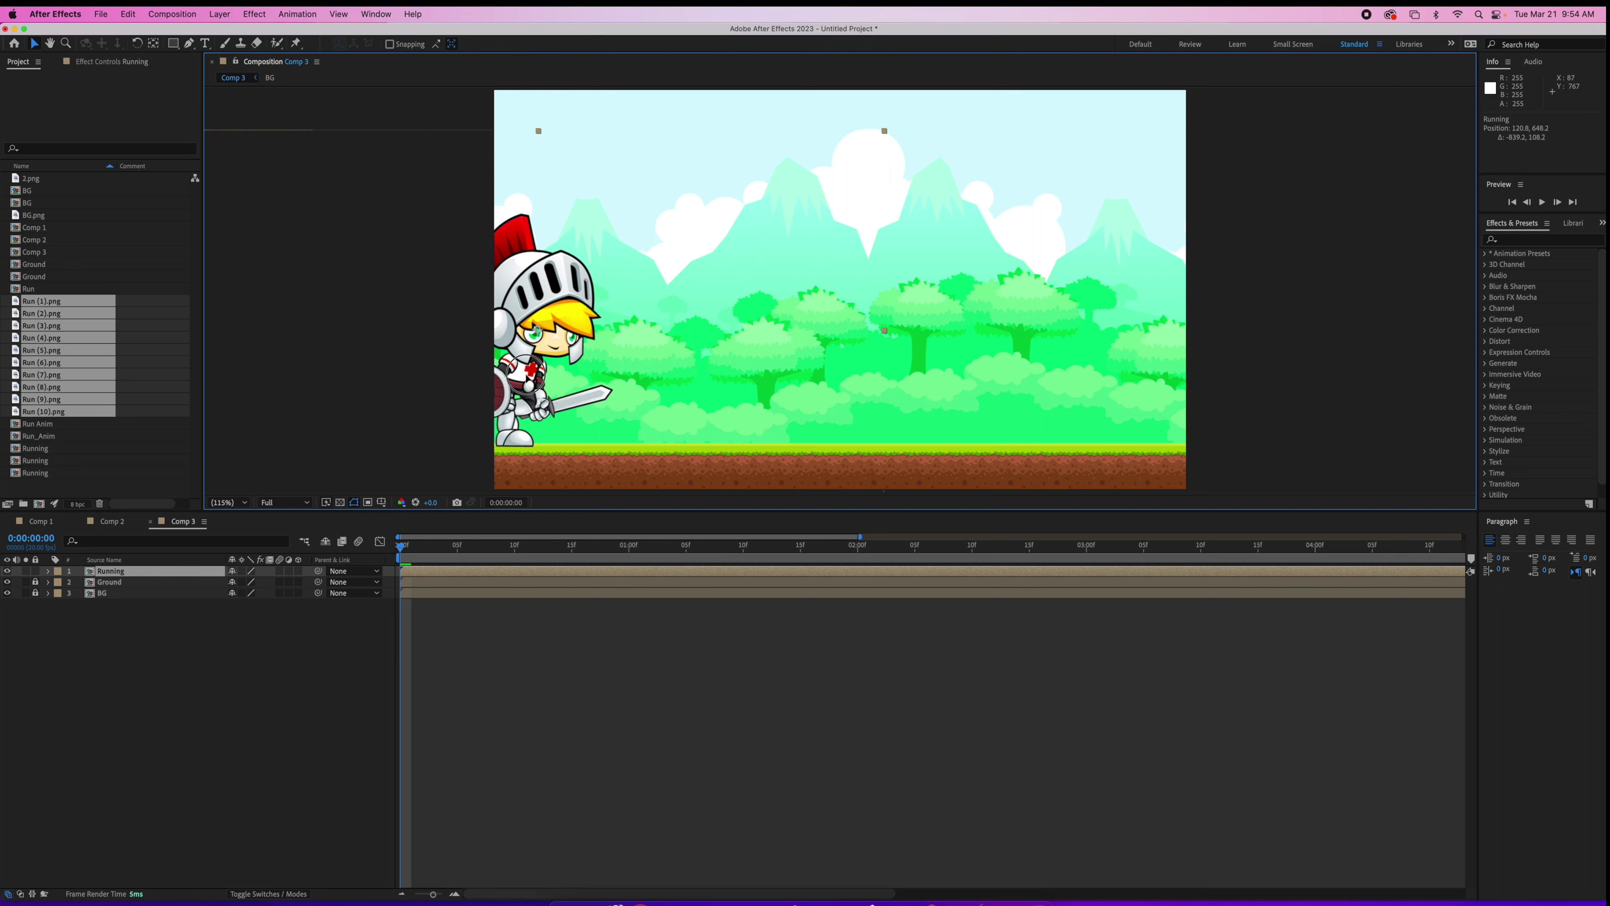
key(Return)
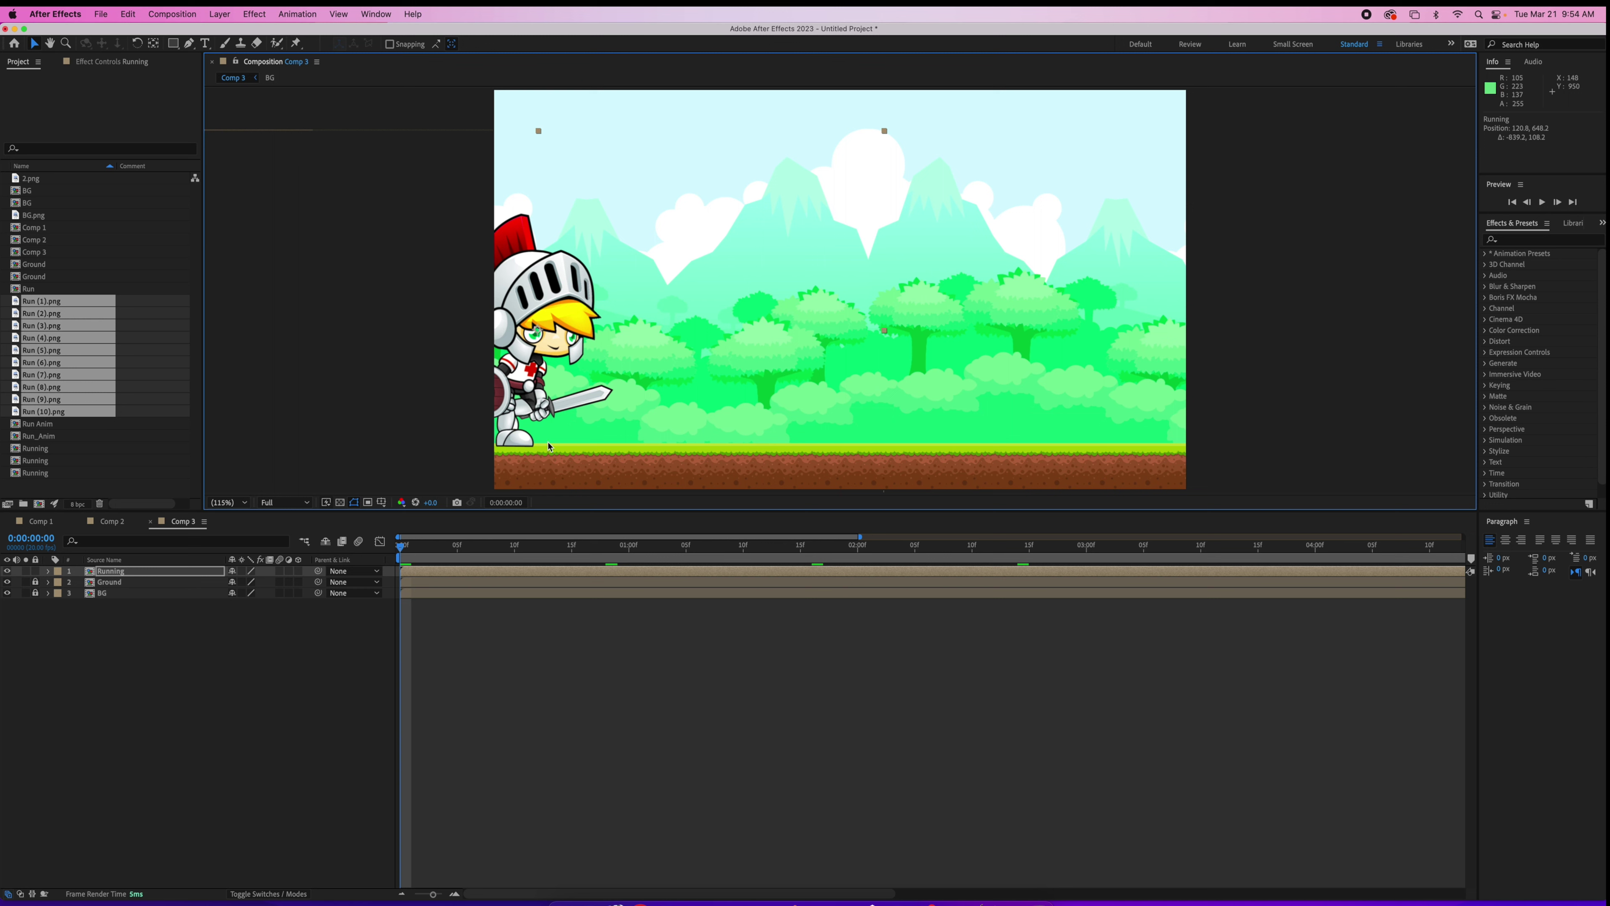
key(Left)
key(Left)
key(Left)
key(Left)
key(Left)
key(Left)
key(Left)
key(Left)
key(Left)
key(Left)
key(Left)
key(Left)
key(Left)
key(Left)
key(Left)
key(Left)
key(Left)
key(Left)
key(Left)
key(Left)
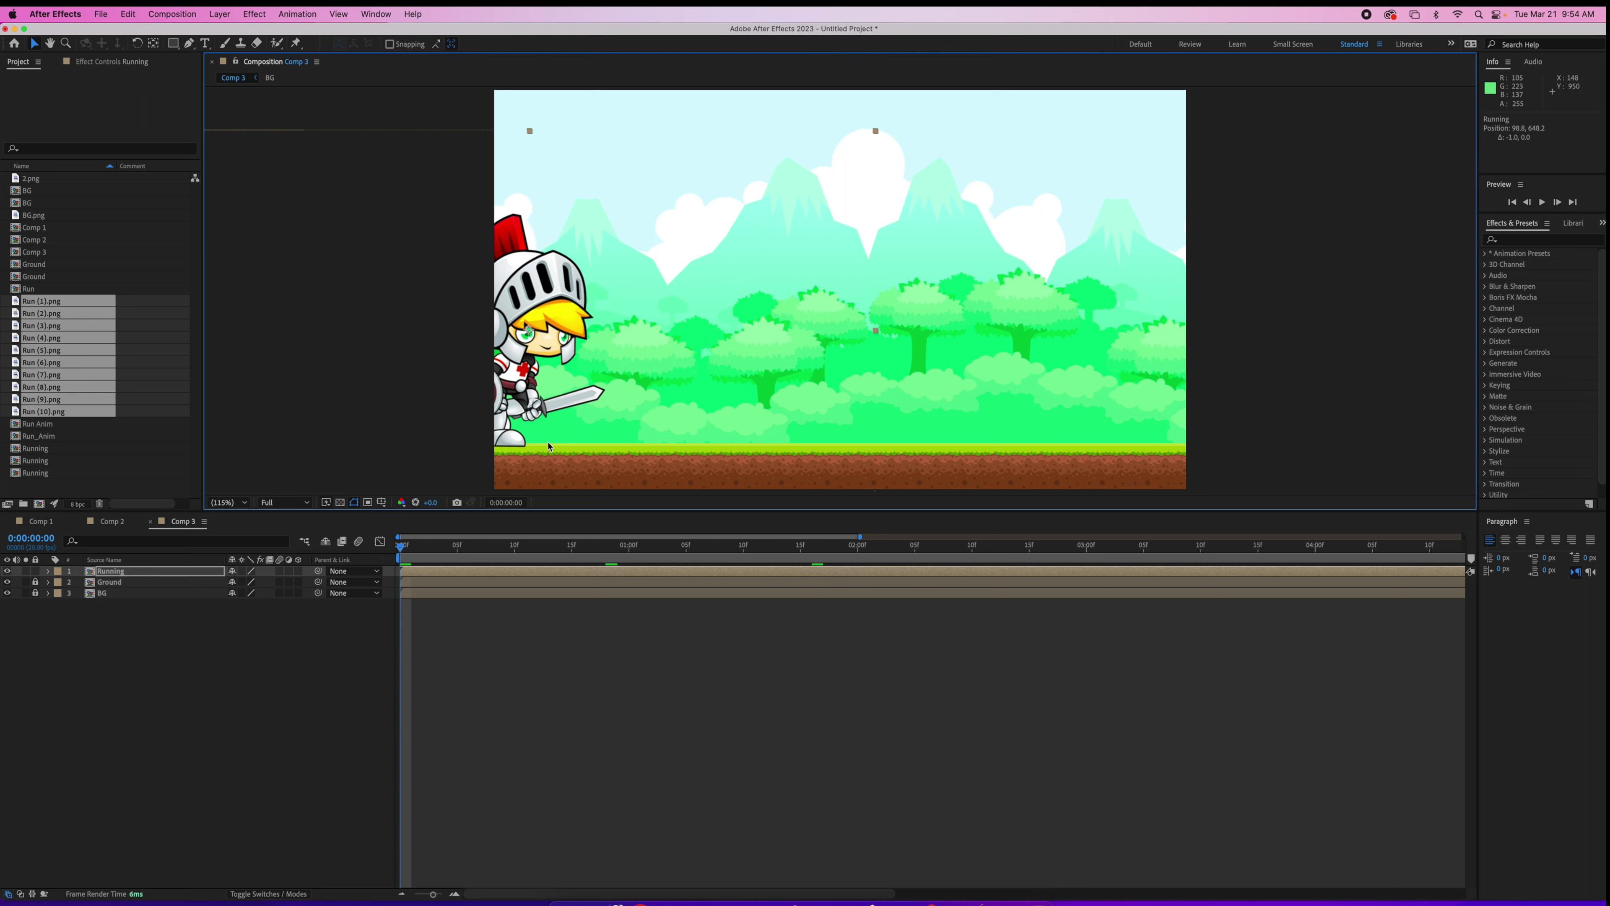
key(Left)
key(Left)
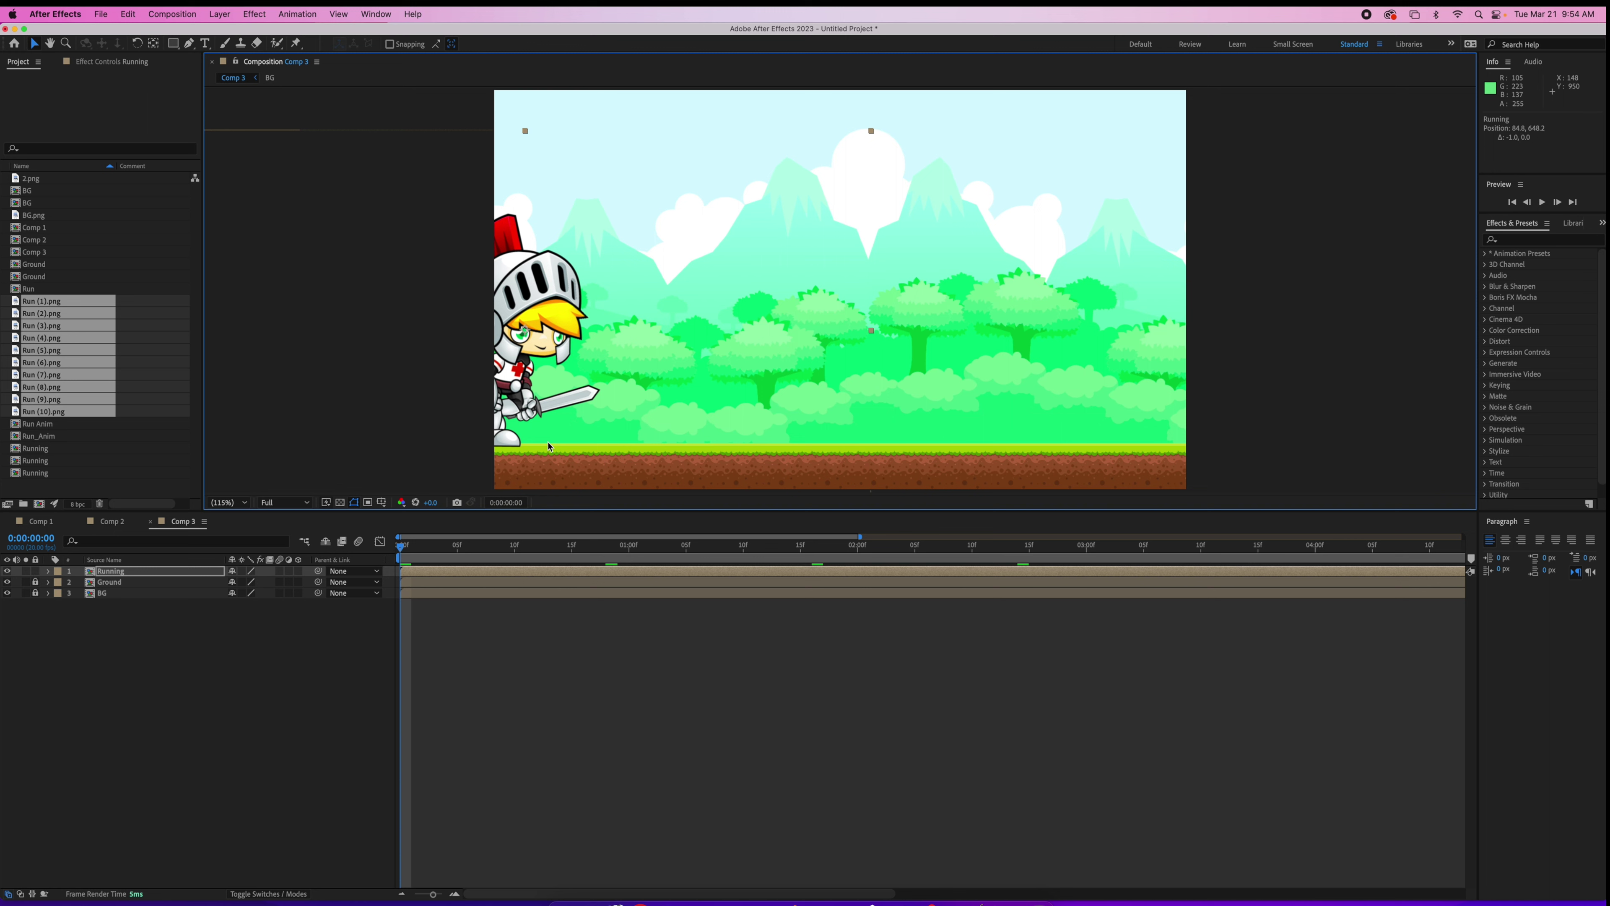
key(shift+Left)
key(shift+Left)
key(shift+Left)
key(shift+Left)
key(shift+Left)
key(shift+Left)
key(shift+Left)
key(shift+Left)
key(shift+Left)
key(shift+Left)
key(shift+Left)
key(shift+Left)
key(shift+Left)
key(shift+Left)
key(shift+Left)
key(shift+Left)
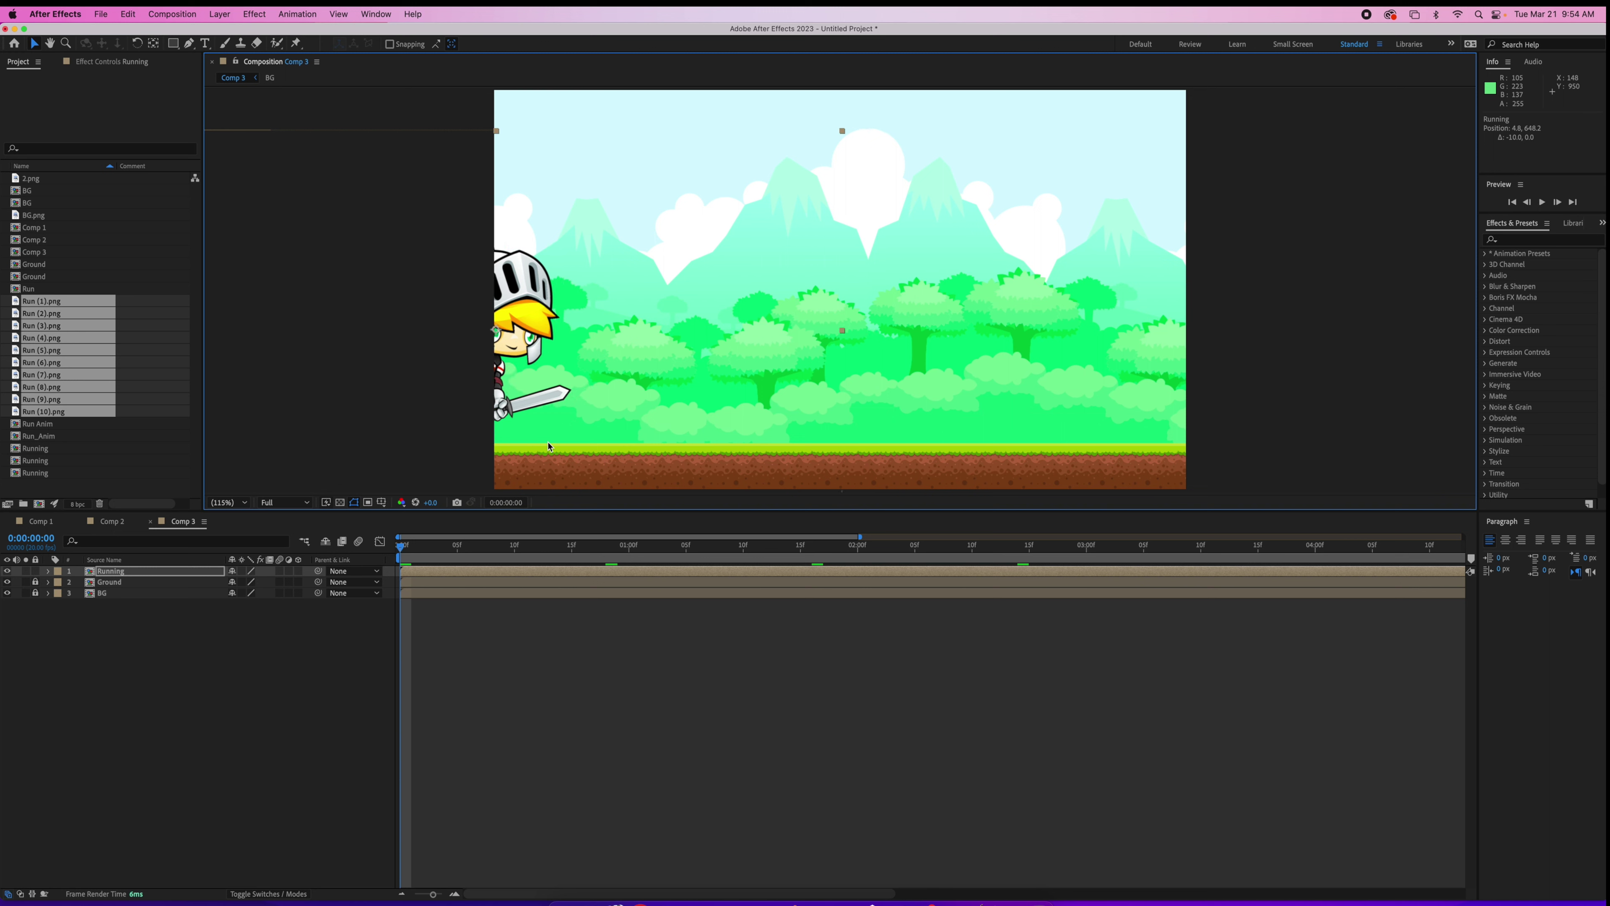
key(shift+Left)
key(shift+Left)
key(shift+Left)
key(shift+Left)
key(shift+Left)
key(shift+Left)
key(shift+Left)
key(shift+Left)
key(shift+Left)
key(shift+Left)
key(shift+Left)
key(shift+Left)
key(shift+Left)
key(shift+Left)
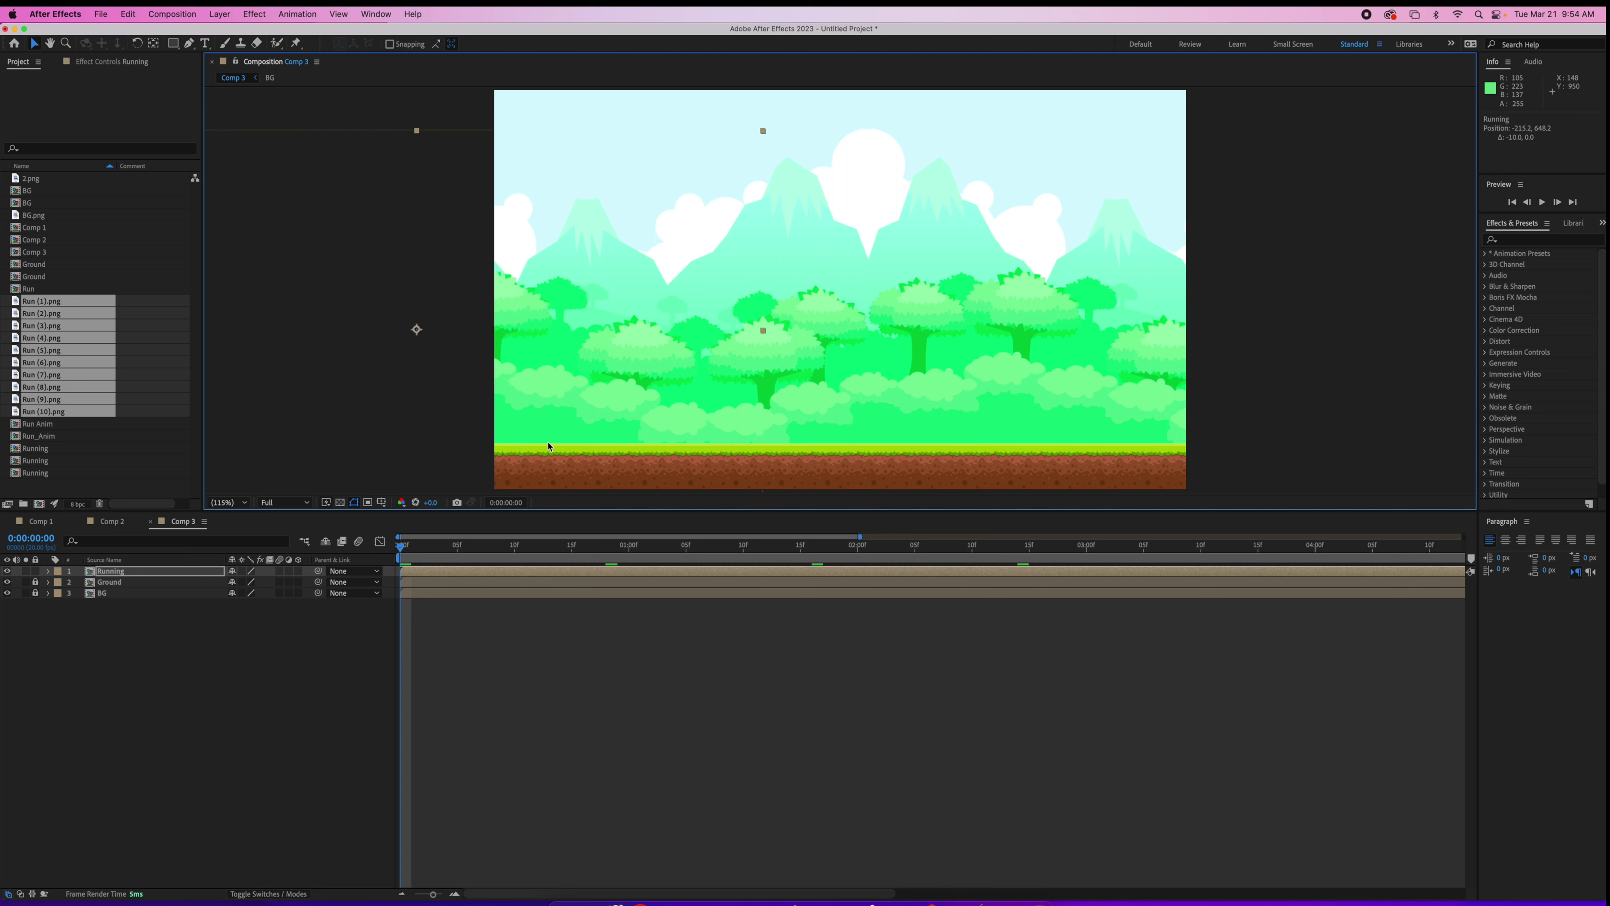
key(shift+Left)
key(shift+Left)
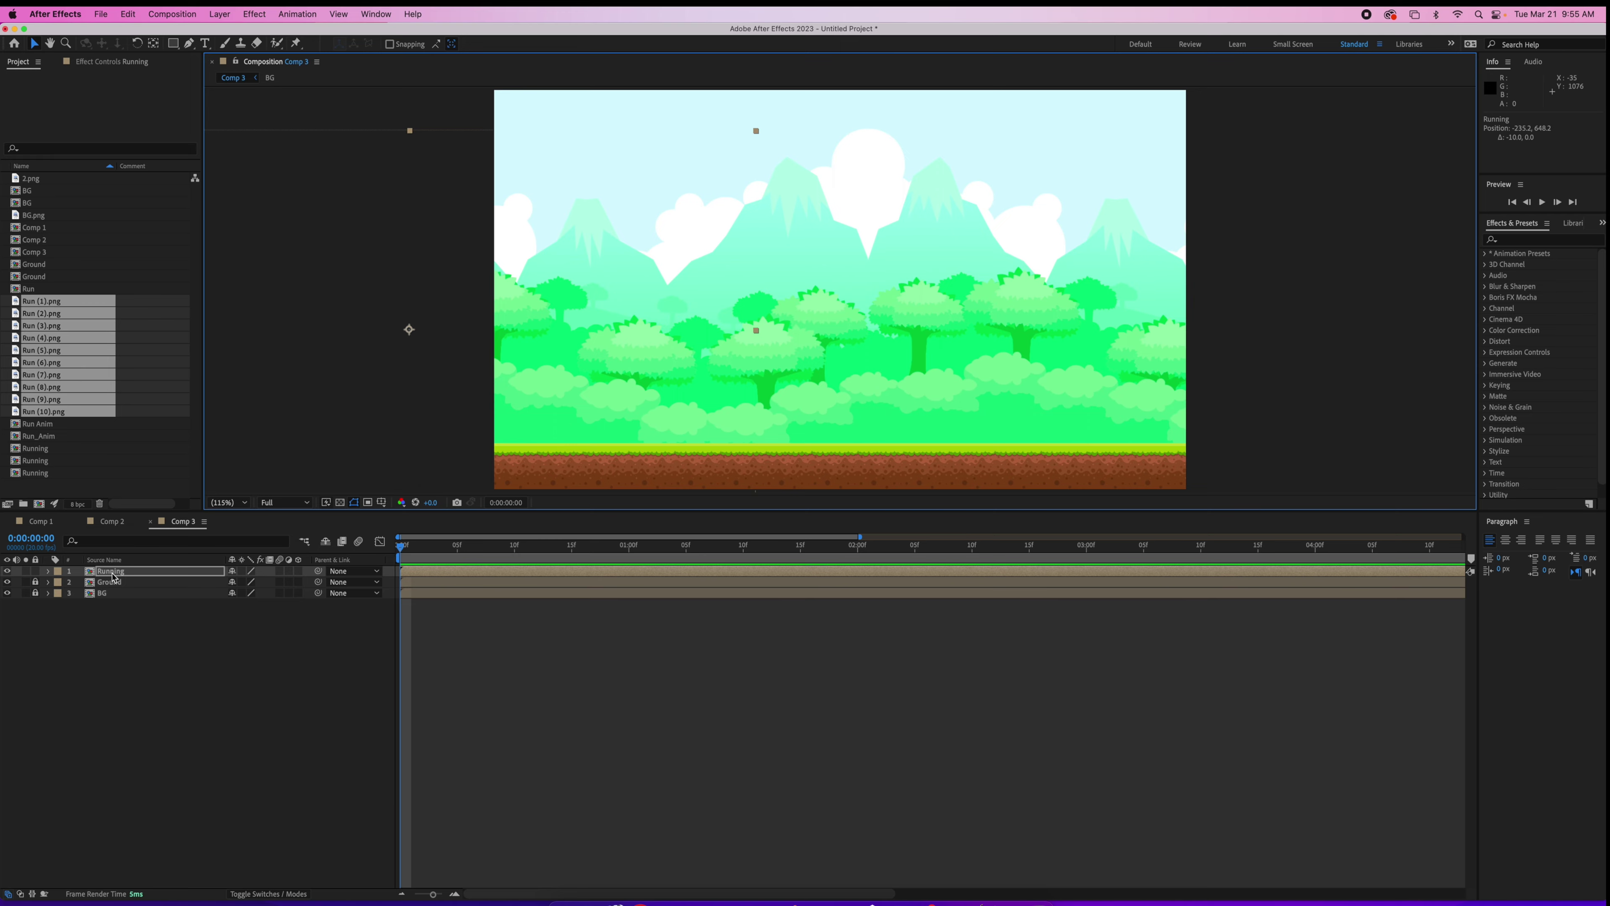
key(p)
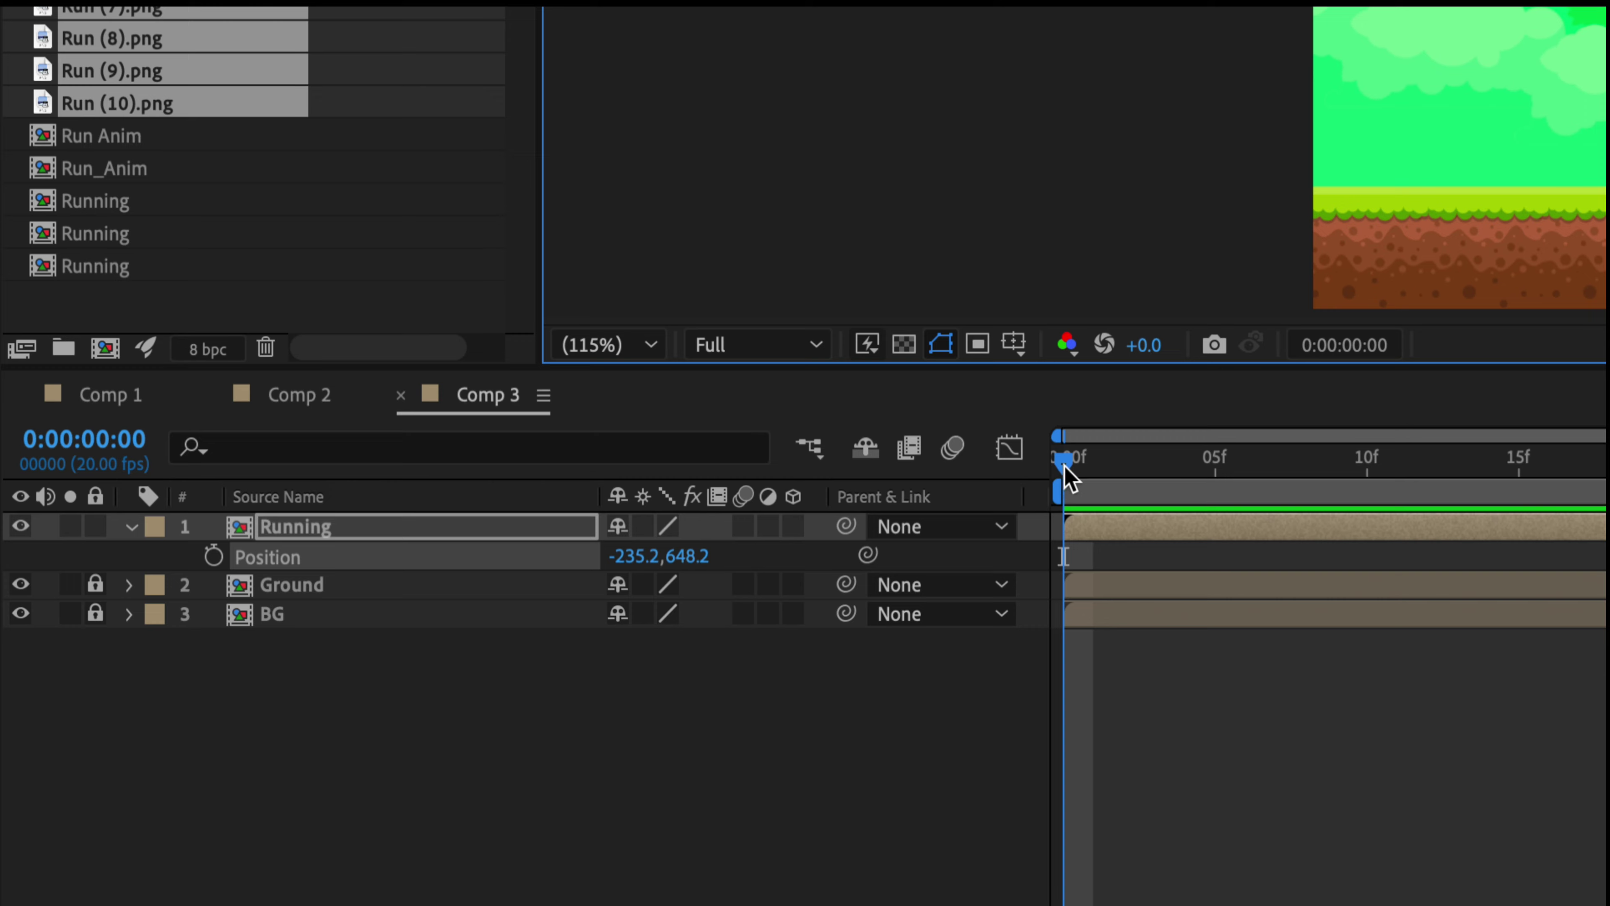
Step: Add a Position keyframe at frame 0, then move the time indicator to 0:00:03:00
click(213, 557)
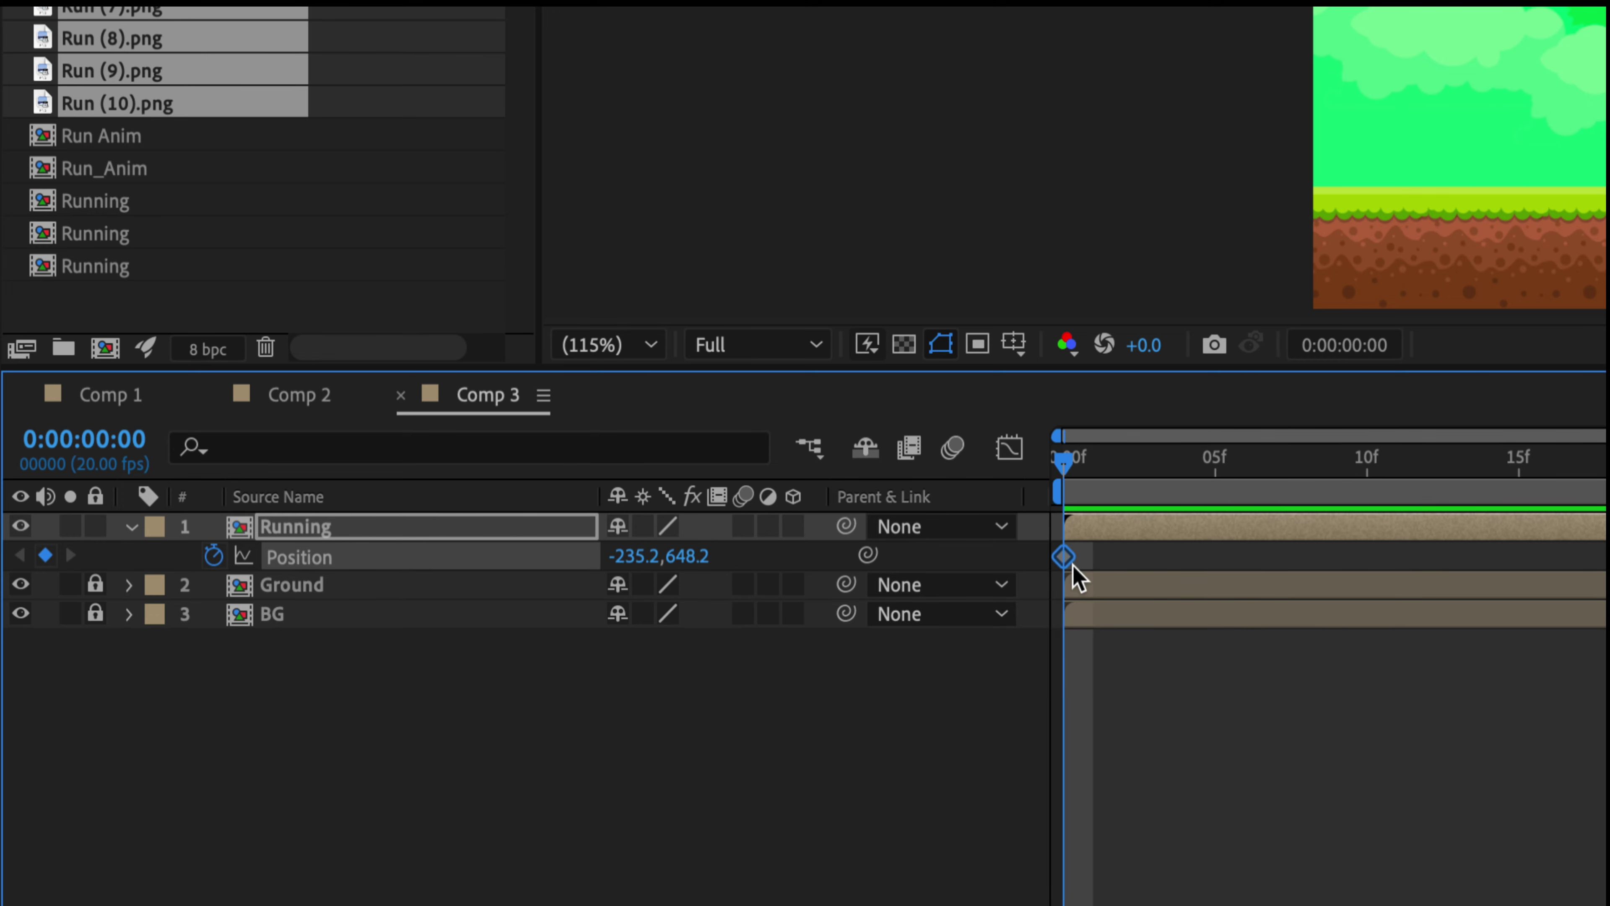
mouse_move(1069, 564)
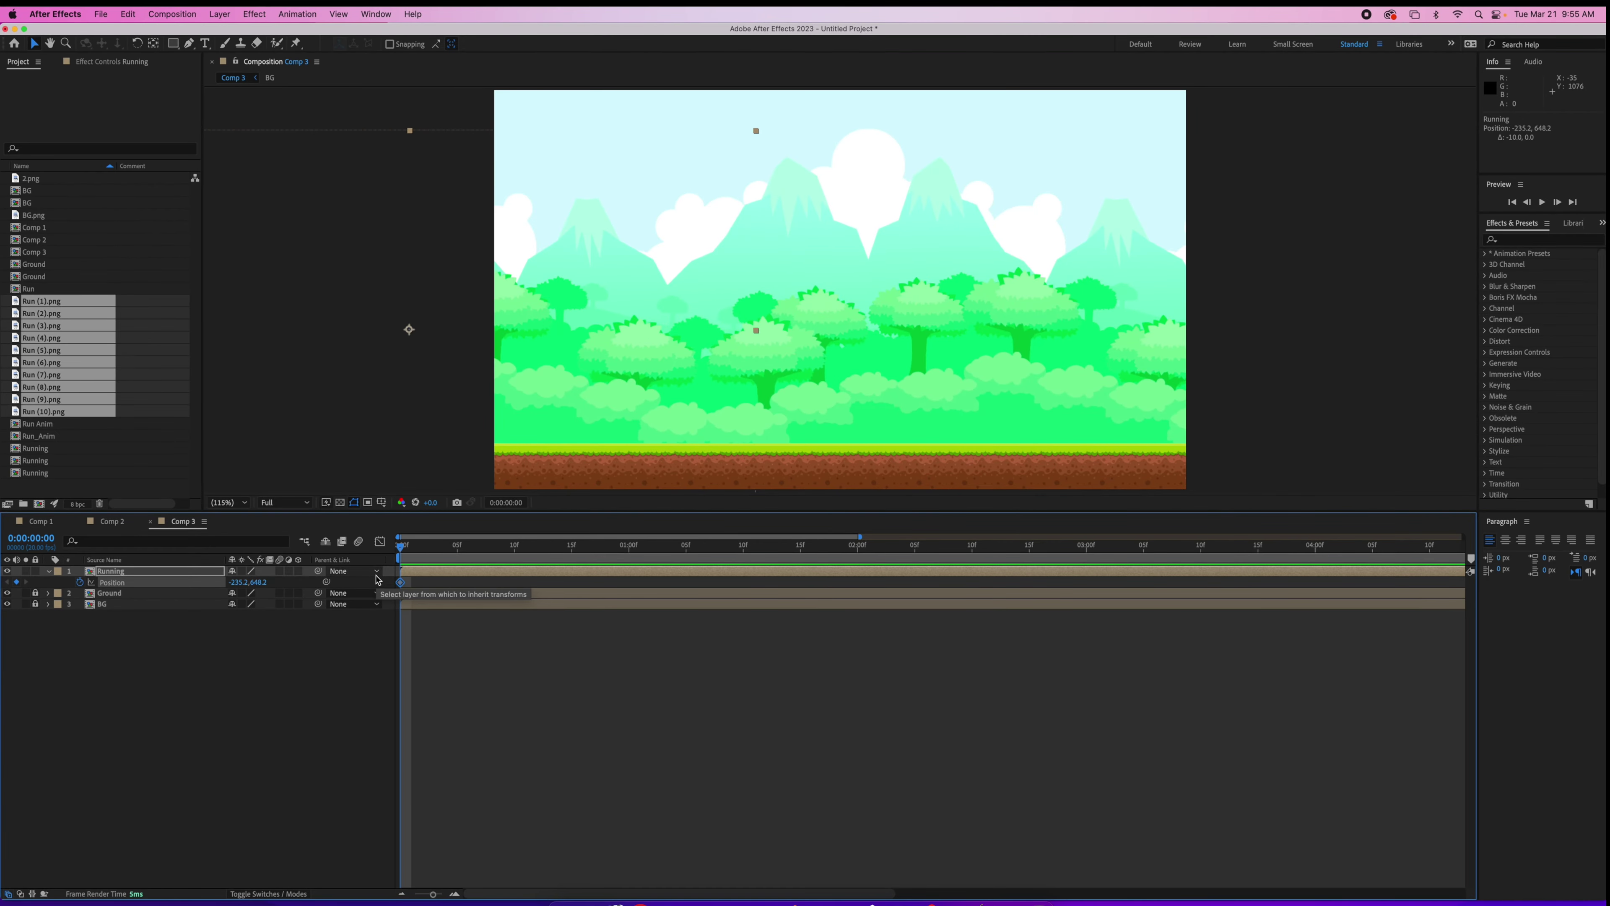
drag(399, 548, 1089, 544)
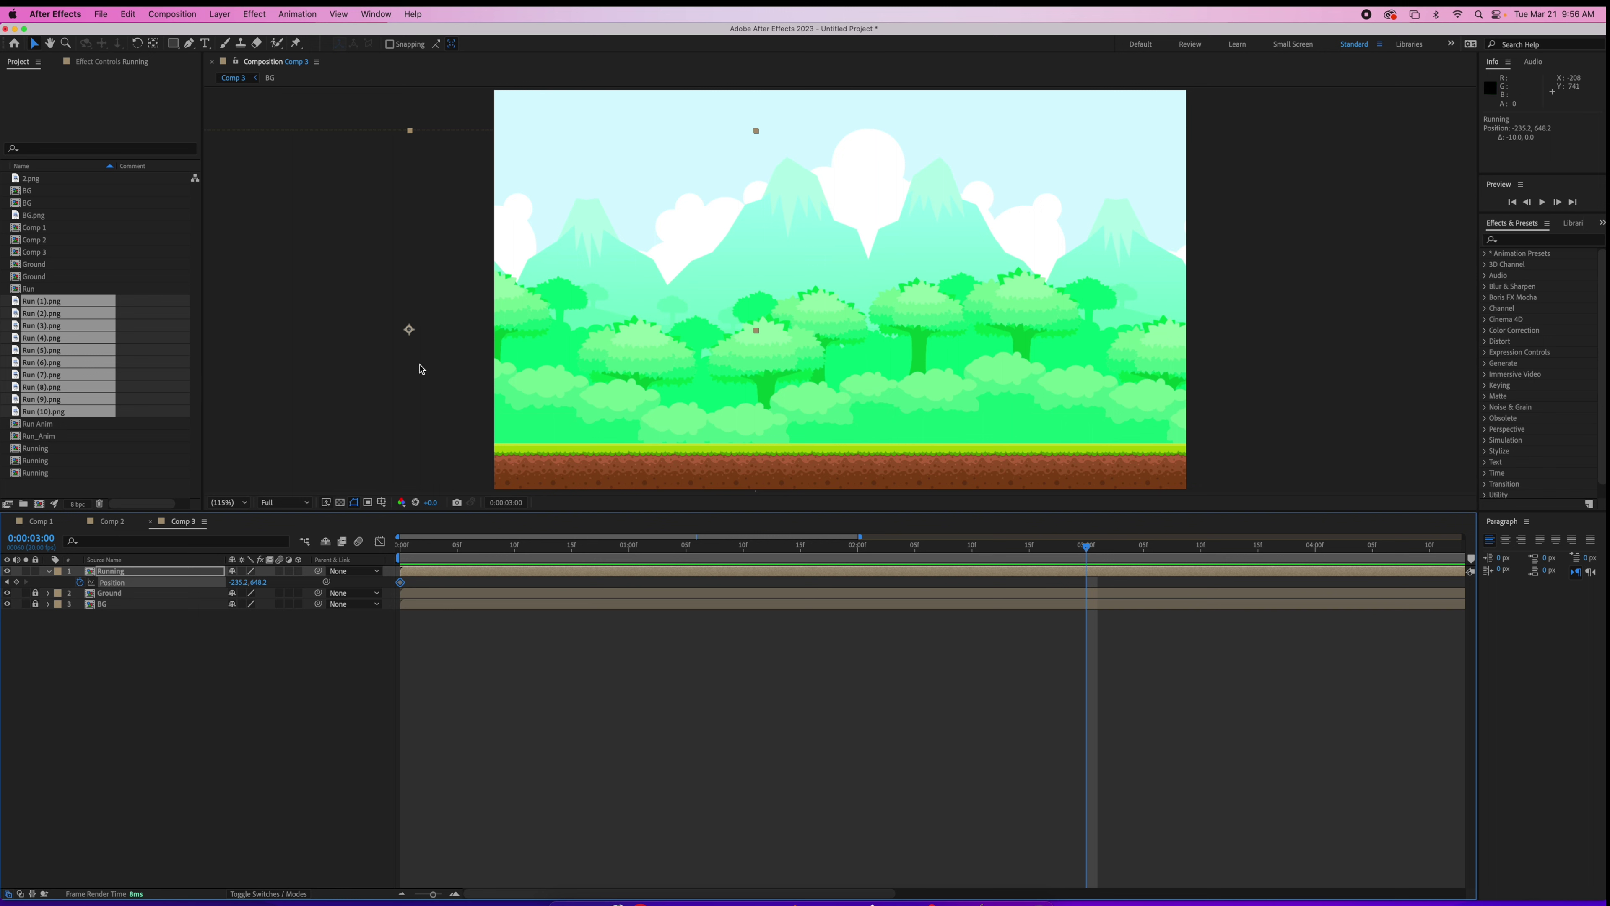
Step: At 3 seconds, nudge the knight past the right edge to 2224.8, 648.2, creating a second Position keyframe
key(shift+Right)
key(shift+Right)
key(shift+Right)
key(shift+Right)
key(shift+Right)
key(shift+Right)
key(shift+Right)
key(shift+Right)
key(shift+Right)
key(shift+Right)
key(shift+Right)
key(shift+Right)
key(shift+Right)
key(shift+Right)
key(shift+Right)
key(shift+Right)
key(shift+Right)
key(shift+Right)
key(shift+Right)
key(shift+Right)
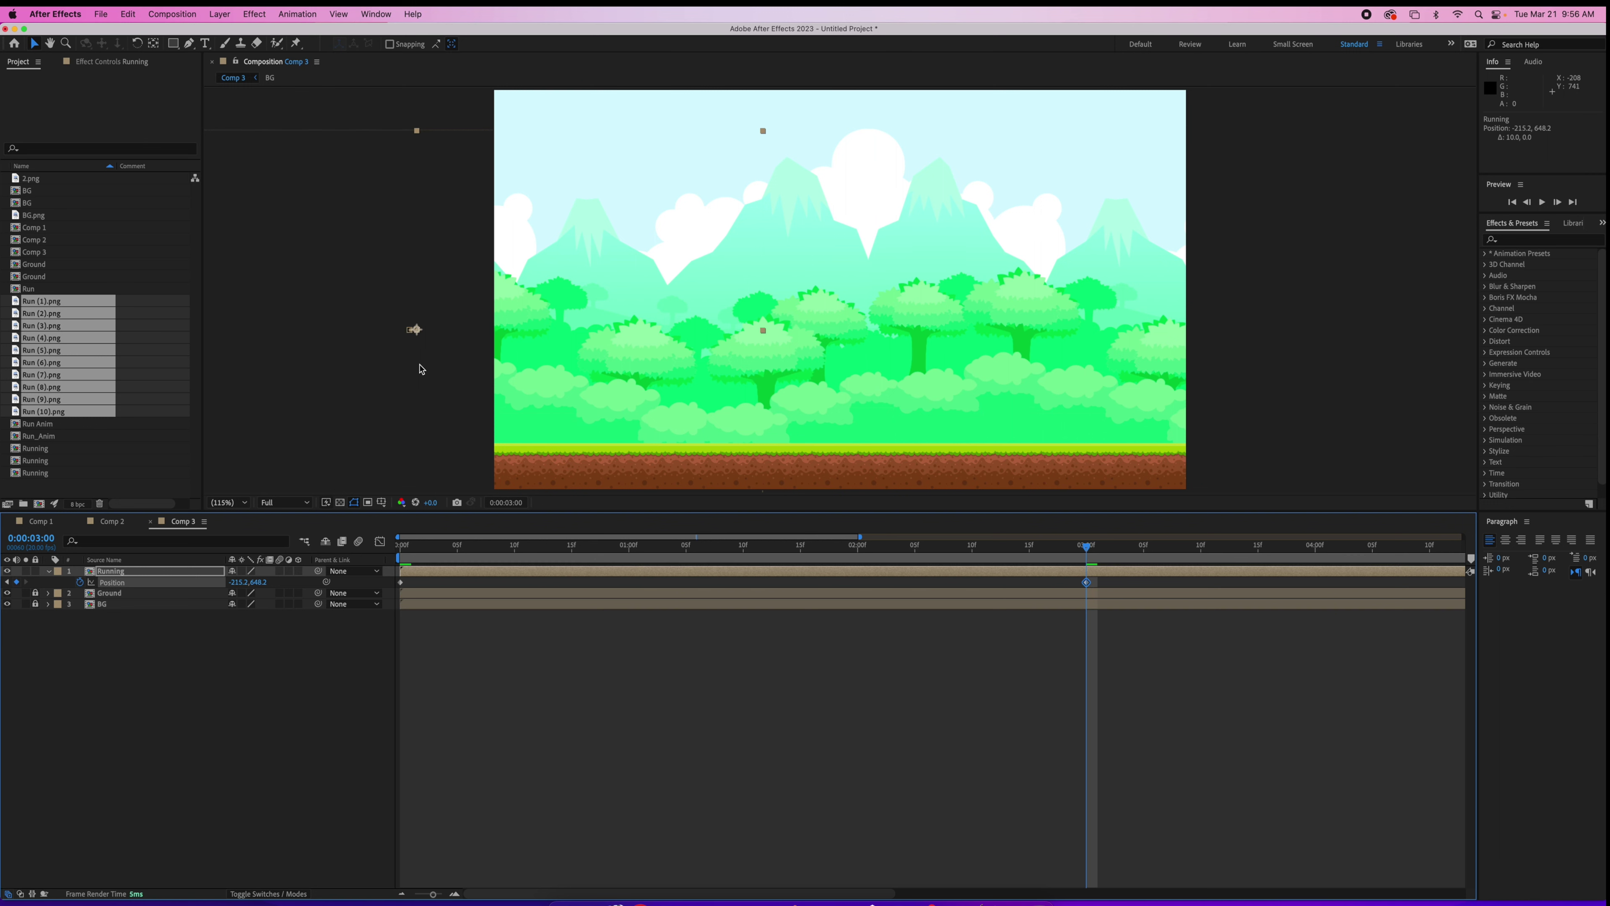
key(shift+Right)
key(shift+Right)
key(shift+Right)
key(shift+Right)
key(shift+Right)
key(shift+Right)
key(shift+Right)
key(shift+Right)
key(shift+Right)
key(shift+Right)
key(shift+Right)
key(shift+Right)
key(shift+Right)
key(shift+Right)
key(shift+Right)
key(shift+Right)
key(shift+Right)
key(shift+Right)
key(shift+Right)
key(shift+Right)
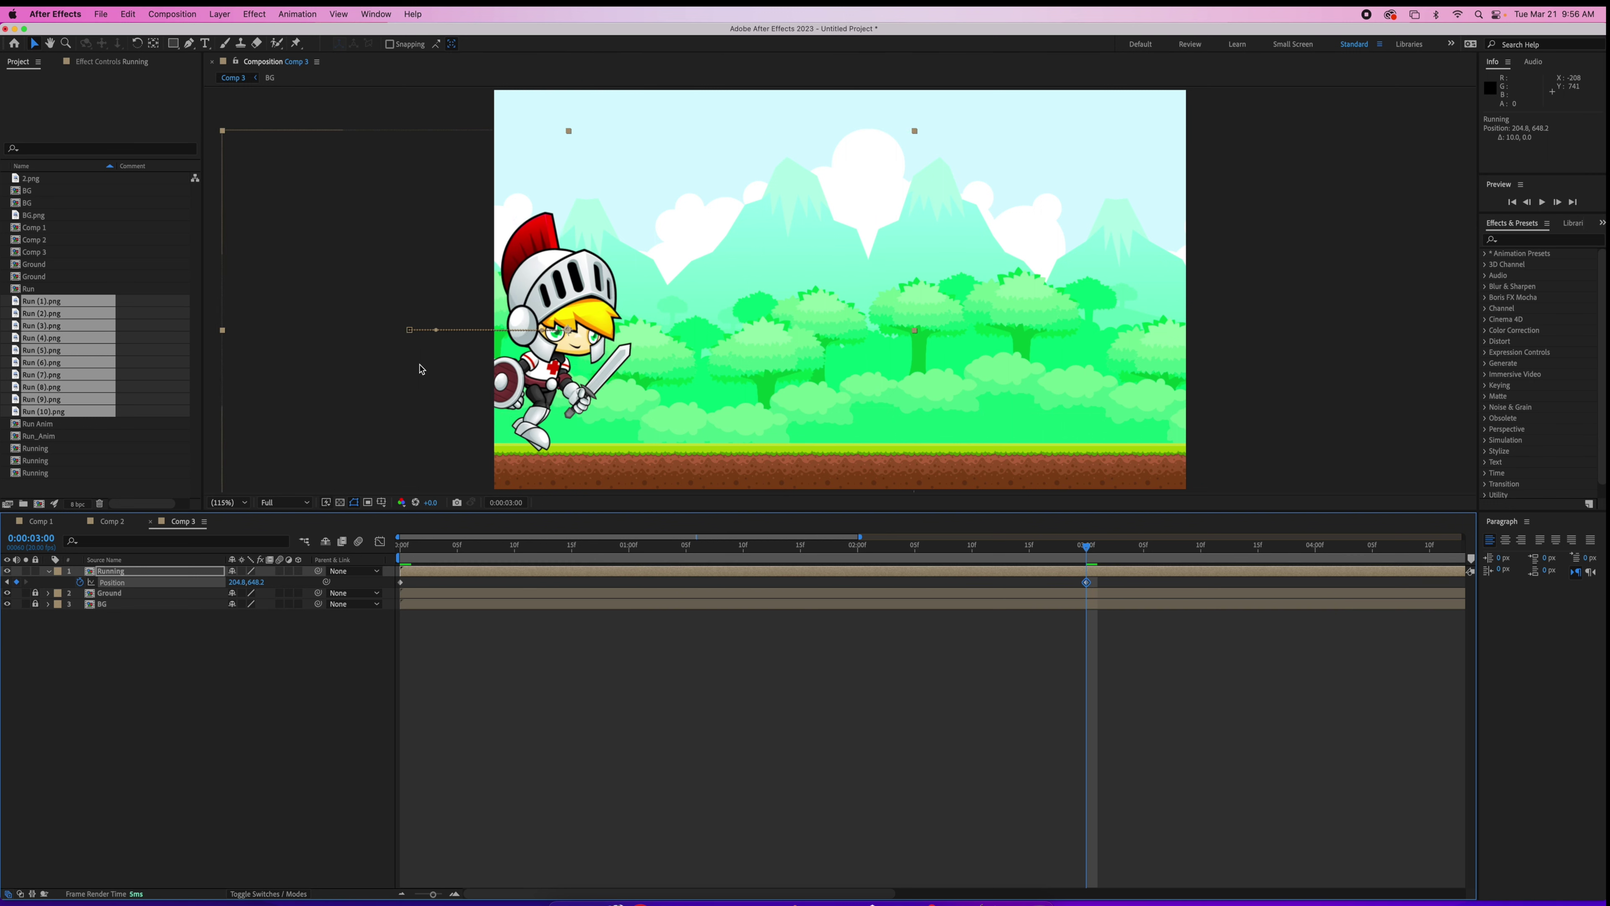
key(shift+Right)
key(shift+Right)
key(shift+Right)
key(shift+Right)
key(shift+Right)
key(shift+Right)
key(shift+Right)
key(shift+Right)
key(shift+Right)
key(shift+Right)
key(shift+Right)
key(shift+Right)
key(shift+Right)
key(shift+Right)
key(shift+Right)
key(shift+Right)
key(shift+Right)
key(shift+Right)
key(shift+Right)
key(shift+Right)
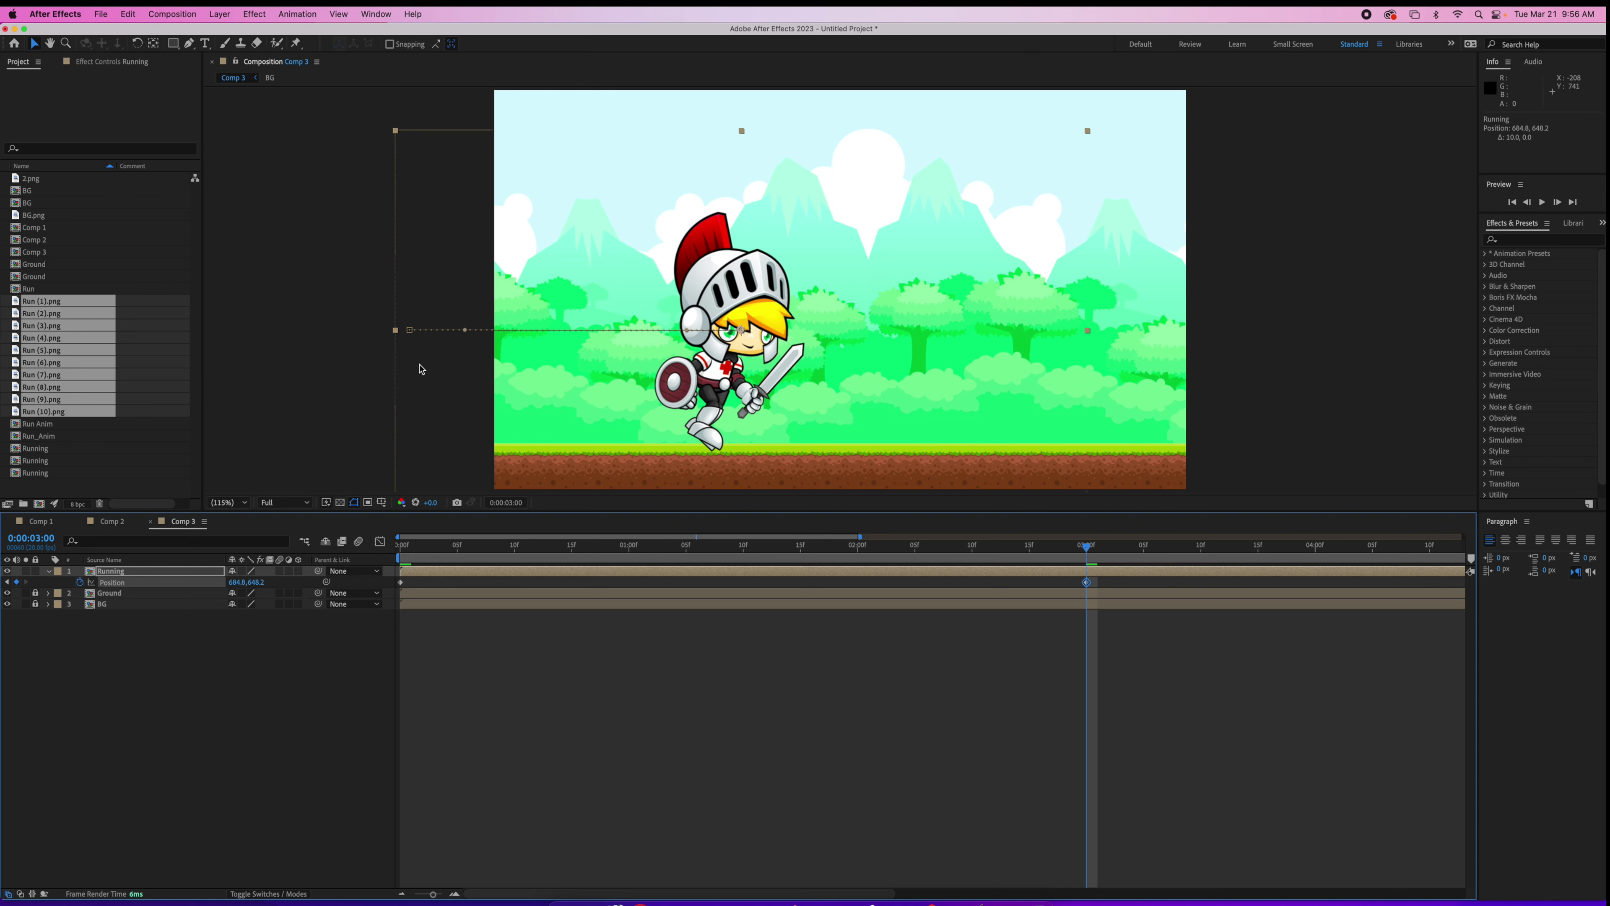
key(shift+Right)
key(shift+Right)
key(shift+Right)
key(shift+Right)
key(shift+Right)
key(shift+Right)
key(shift+Right)
key(shift+Right)
key(shift+Right)
key(shift+Right)
key(shift+Right)
key(shift+Right)
key(shift+Right)
key(shift+Right)
key(shift+Right)
key(shift+Right)
key(shift+Right)
key(shift+Right)
key(shift+Right)
key(shift+Right)
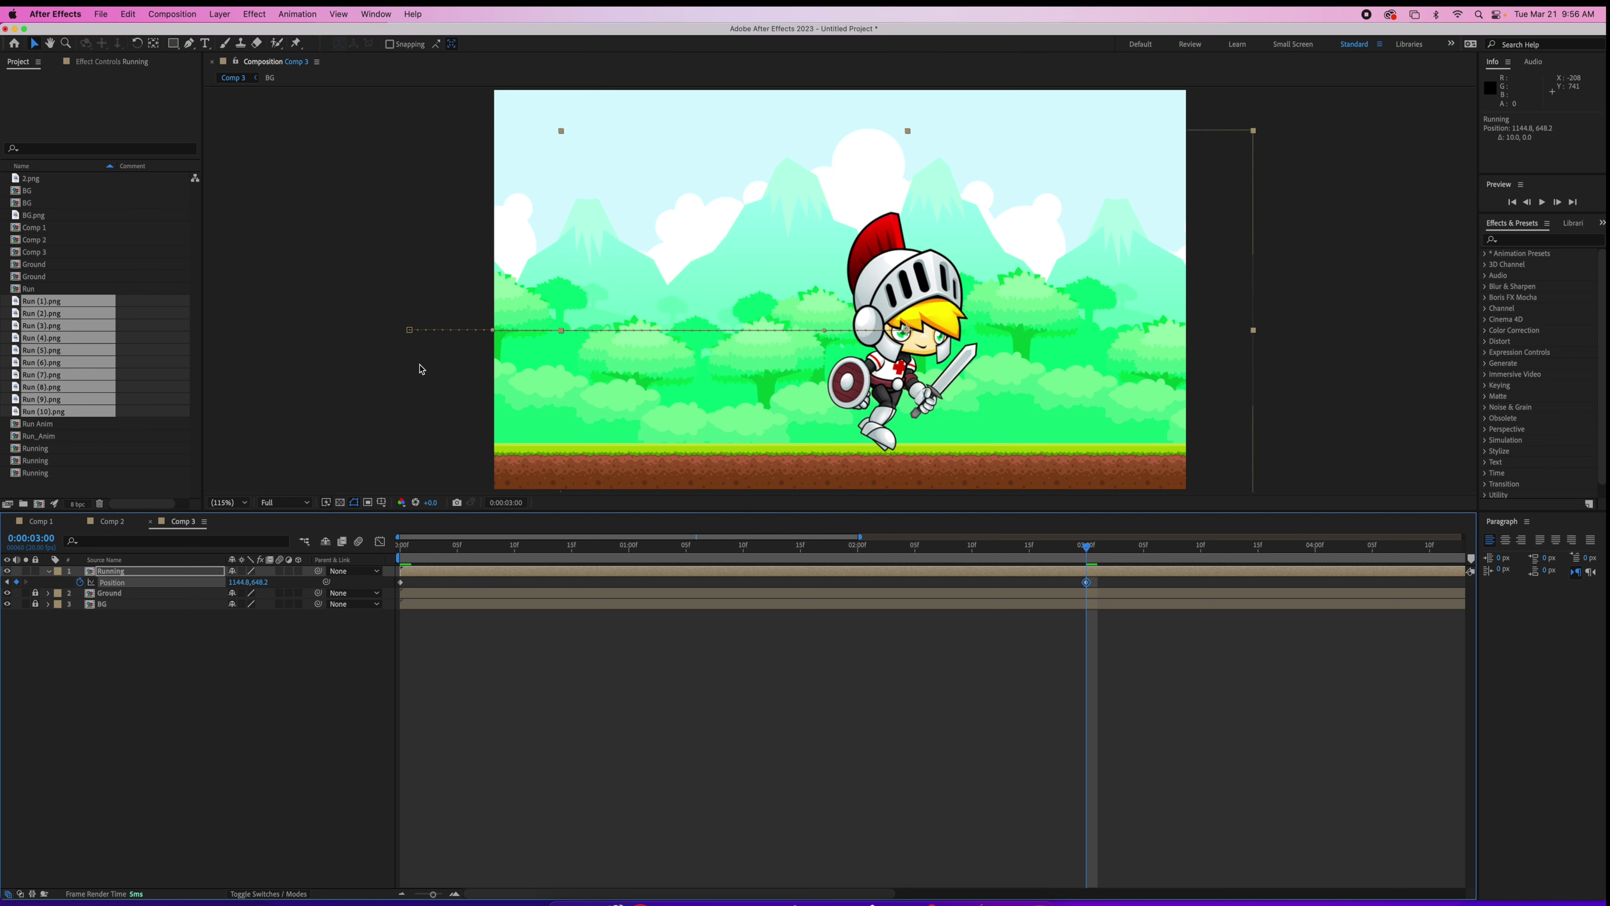
key(shift+Right)
key(shift+Right)
key(shift+Right)
key(shift+Right)
key(shift+Right)
key(shift+Right)
key(shift+Right)
key(shift+Right)
key(shift+Right)
key(shift+Right)
key(shift+Right)
key(shift+Right)
key(shift+Right)
key(shift+Right)
key(shift+Right)
key(shift+Right)
key(shift+Right)
key(shift+Right)
key(shift+Right)
key(shift+Right)
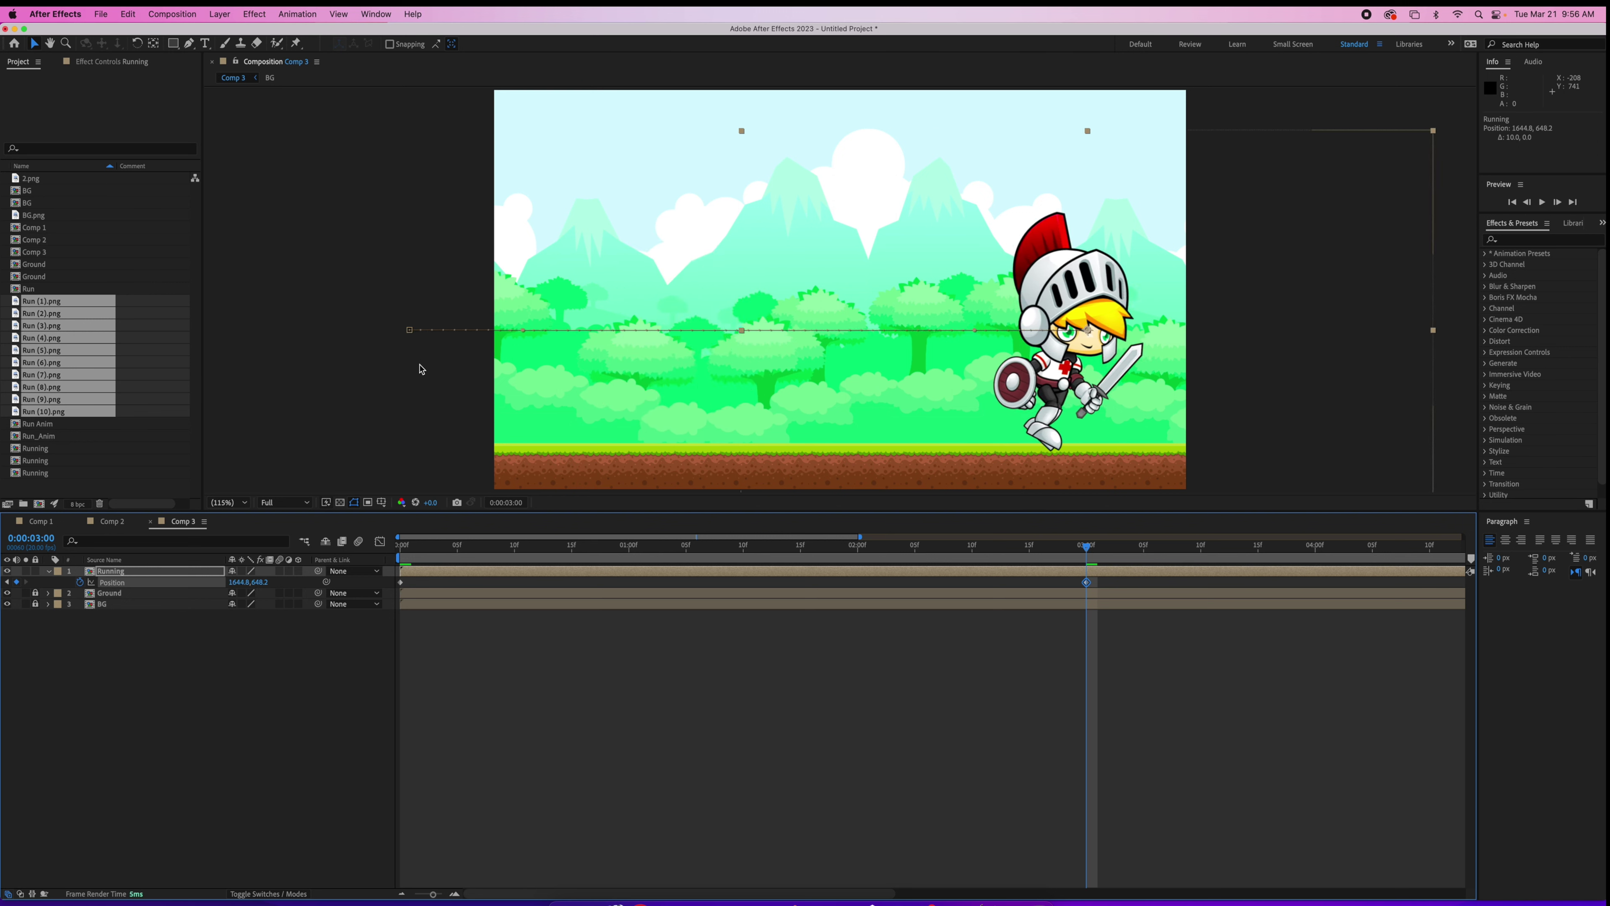
key(shift+Right)
key(shift+Right)
key(shift+Right)
key(shift+Right)
key(shift+Right)
key(shift+Right)
key(shift+Right)
key(shift+Right)
key(shift+Right)
key(shift+Right)
key(shift+Right)
key(shift+Right)
key(shift+Right)
key(shift+Right)
key(shift+Right)
key(shift+Right)
key(shift+Right)
key(shift+Right)
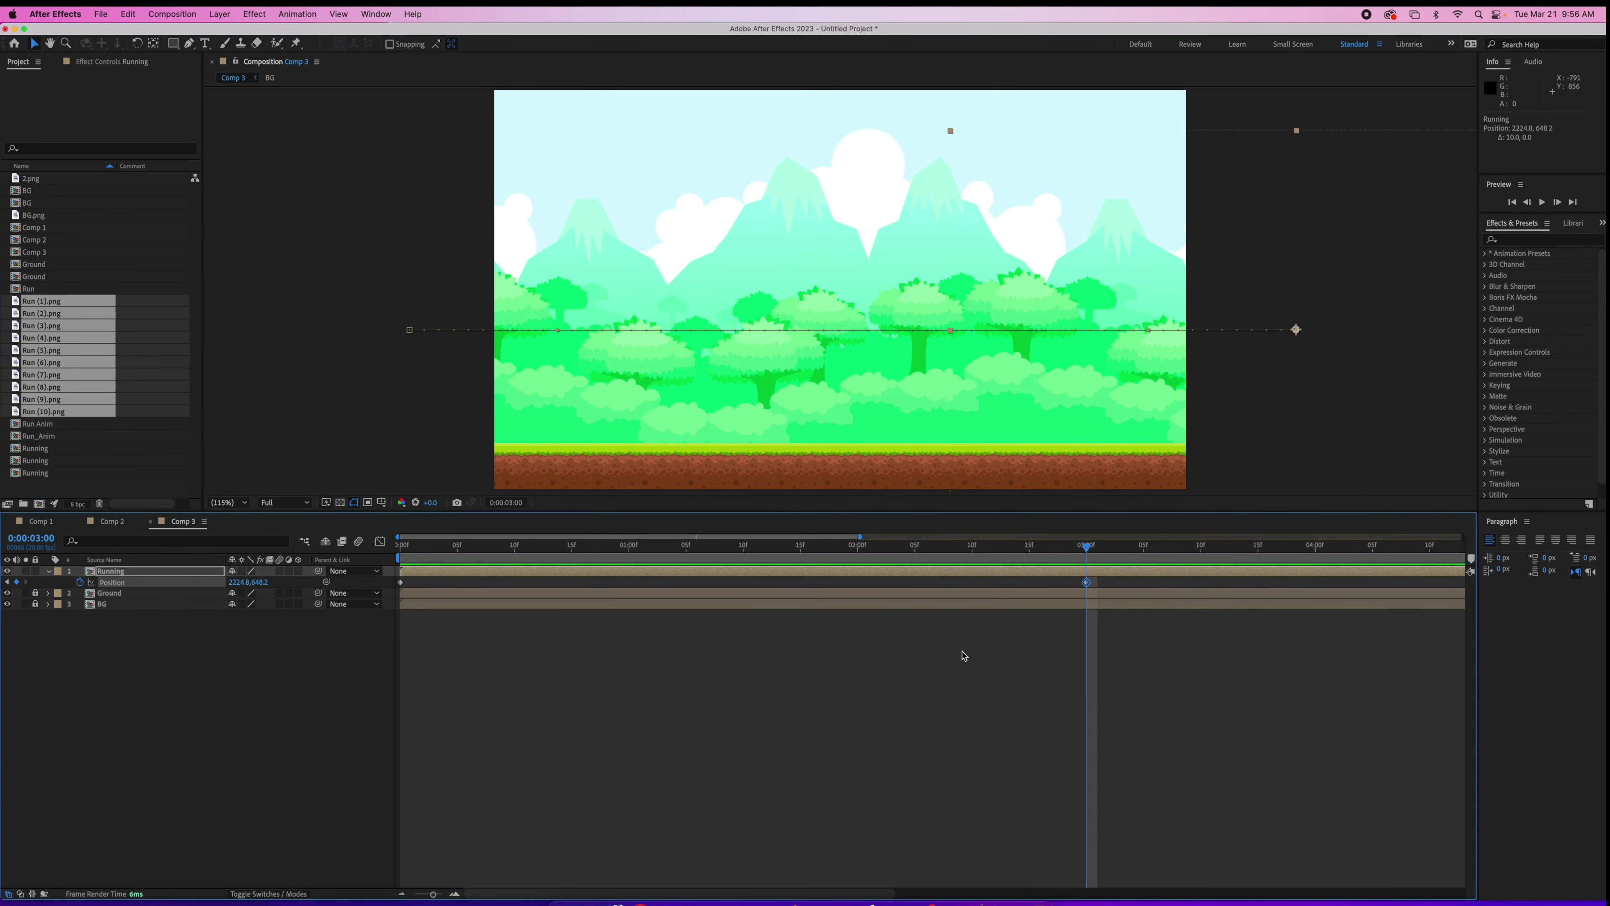
Step: Preview the knight's original 3-second run from the start of the composition
drag(1088, 551, 377, 553)
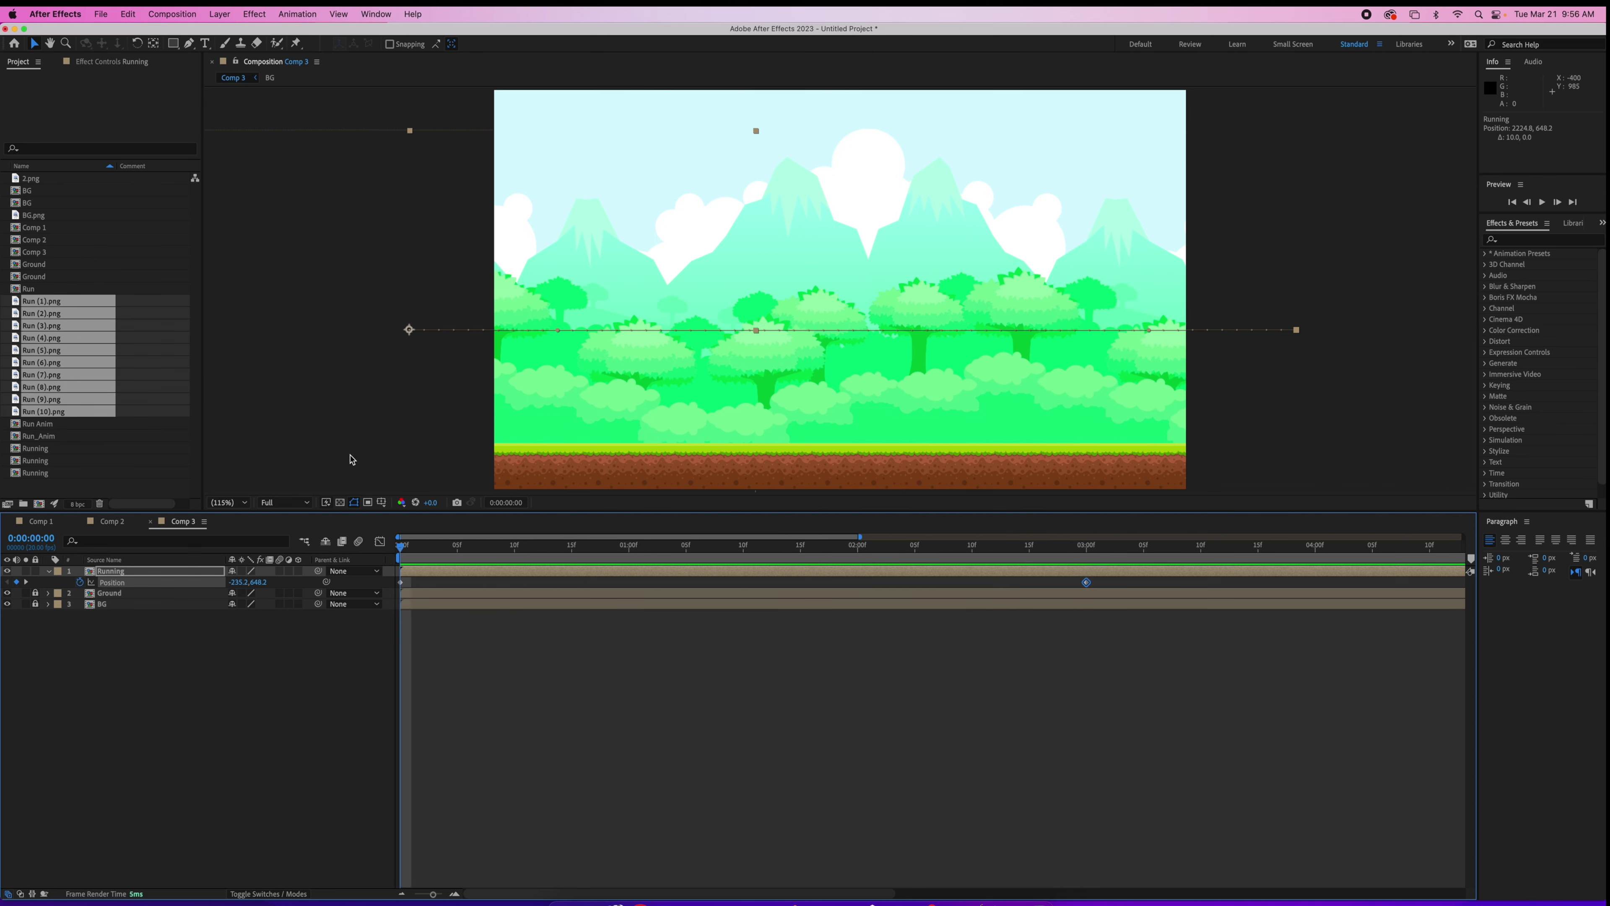
key(space)
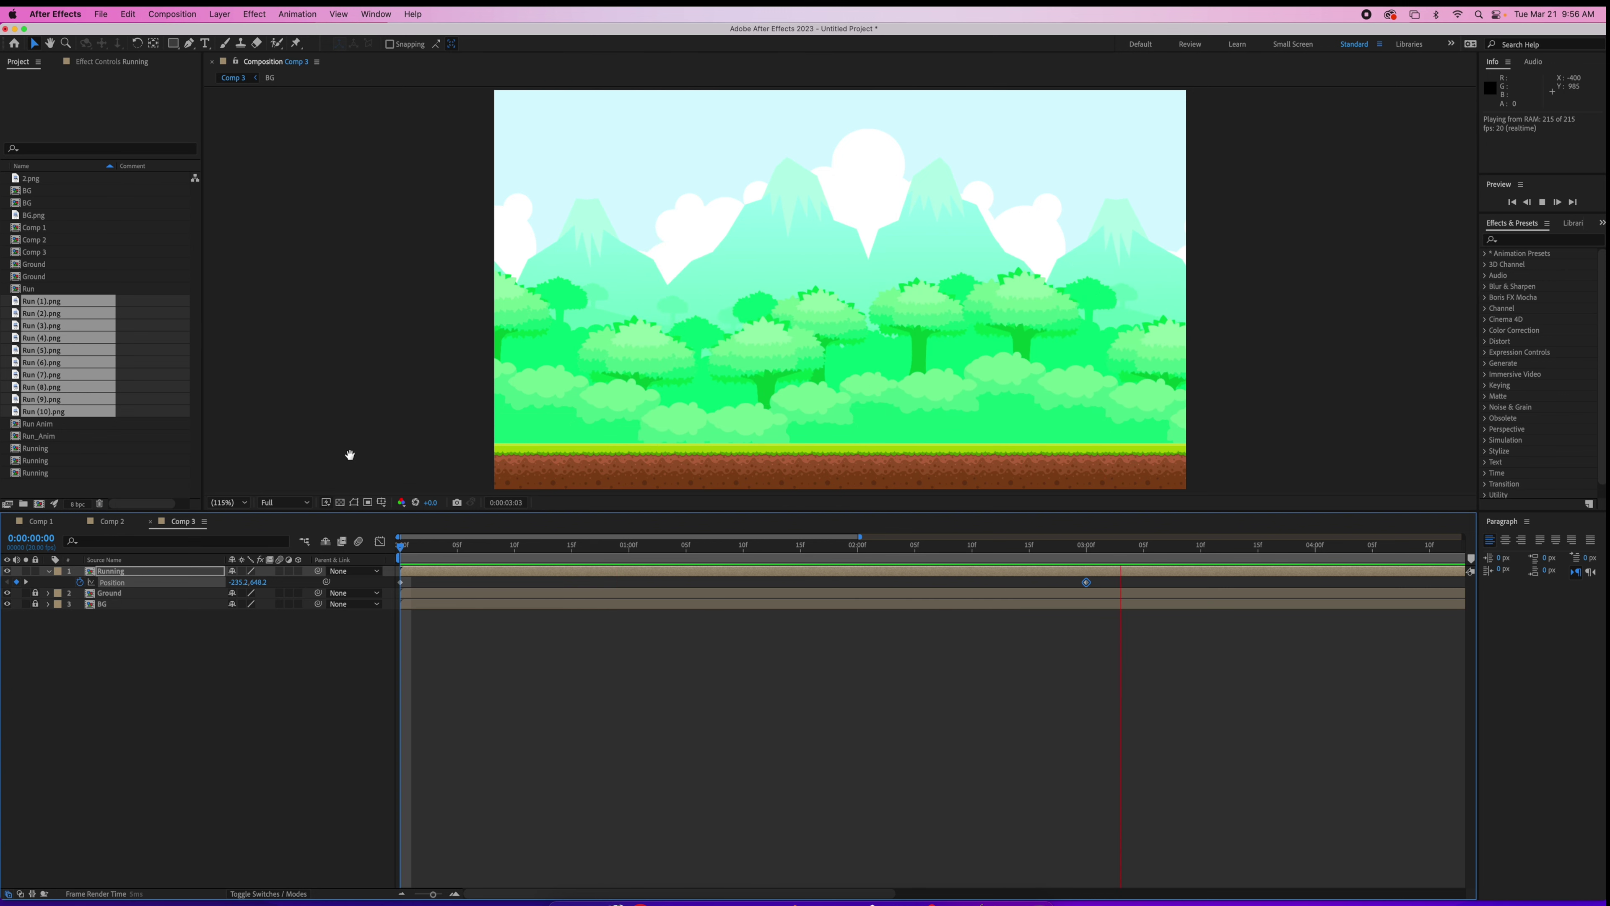
key(space)
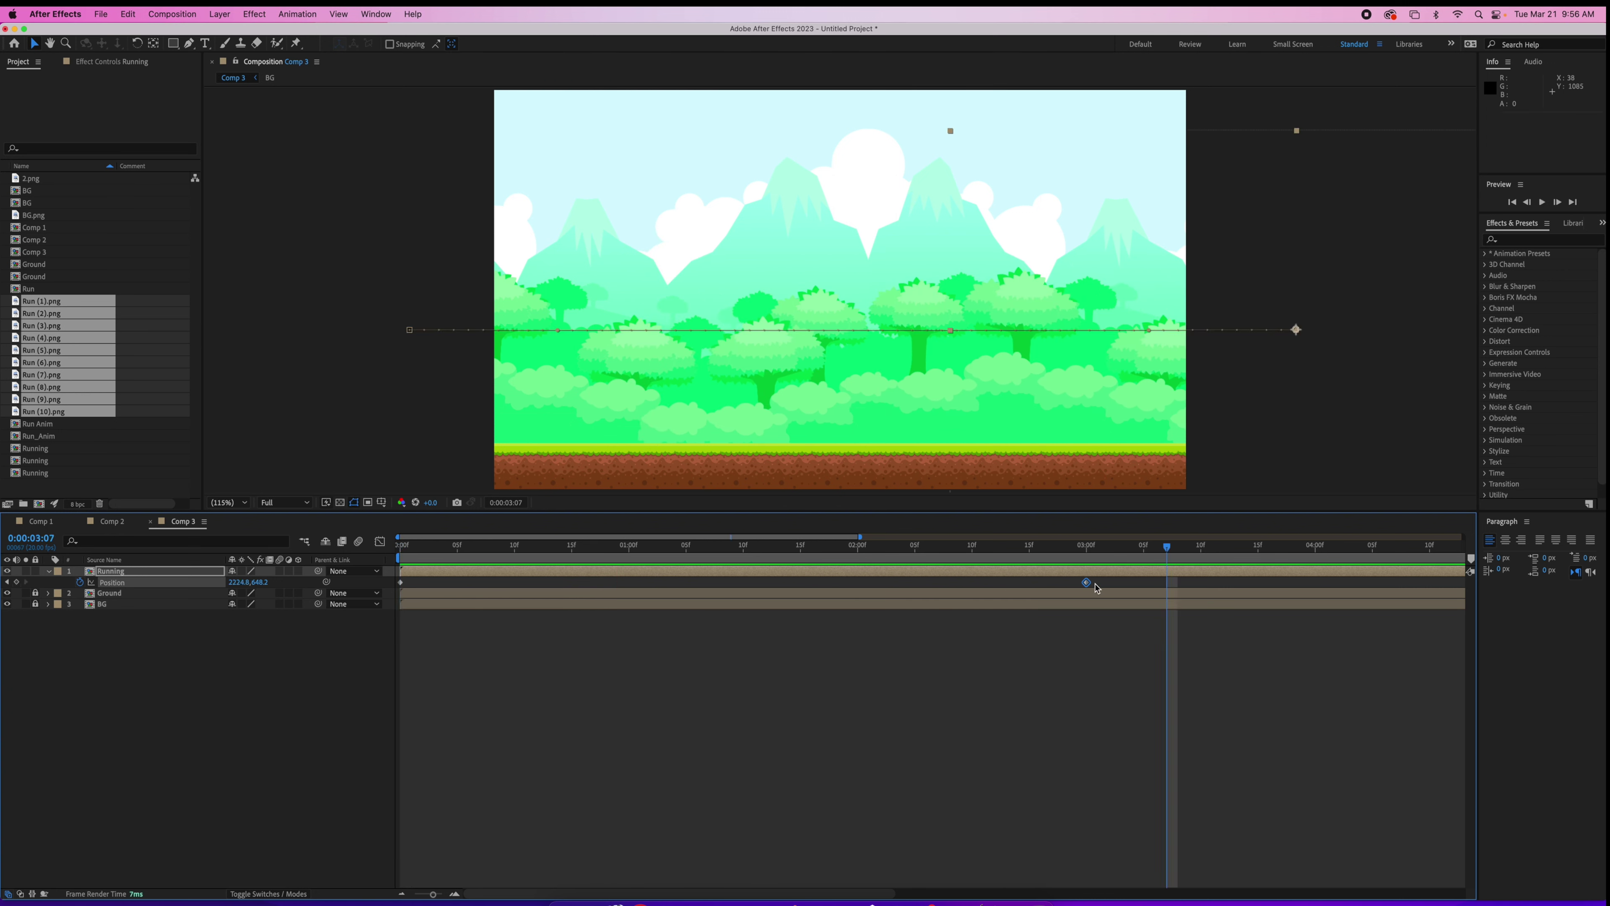
Step: Move the end Position keyframe to 2 seconds and preview the faster run
mouse_move(1086, 586)
drag(1086, 586, 857, 582)
click(835, 545)
drag(673, 541, 389, 543)
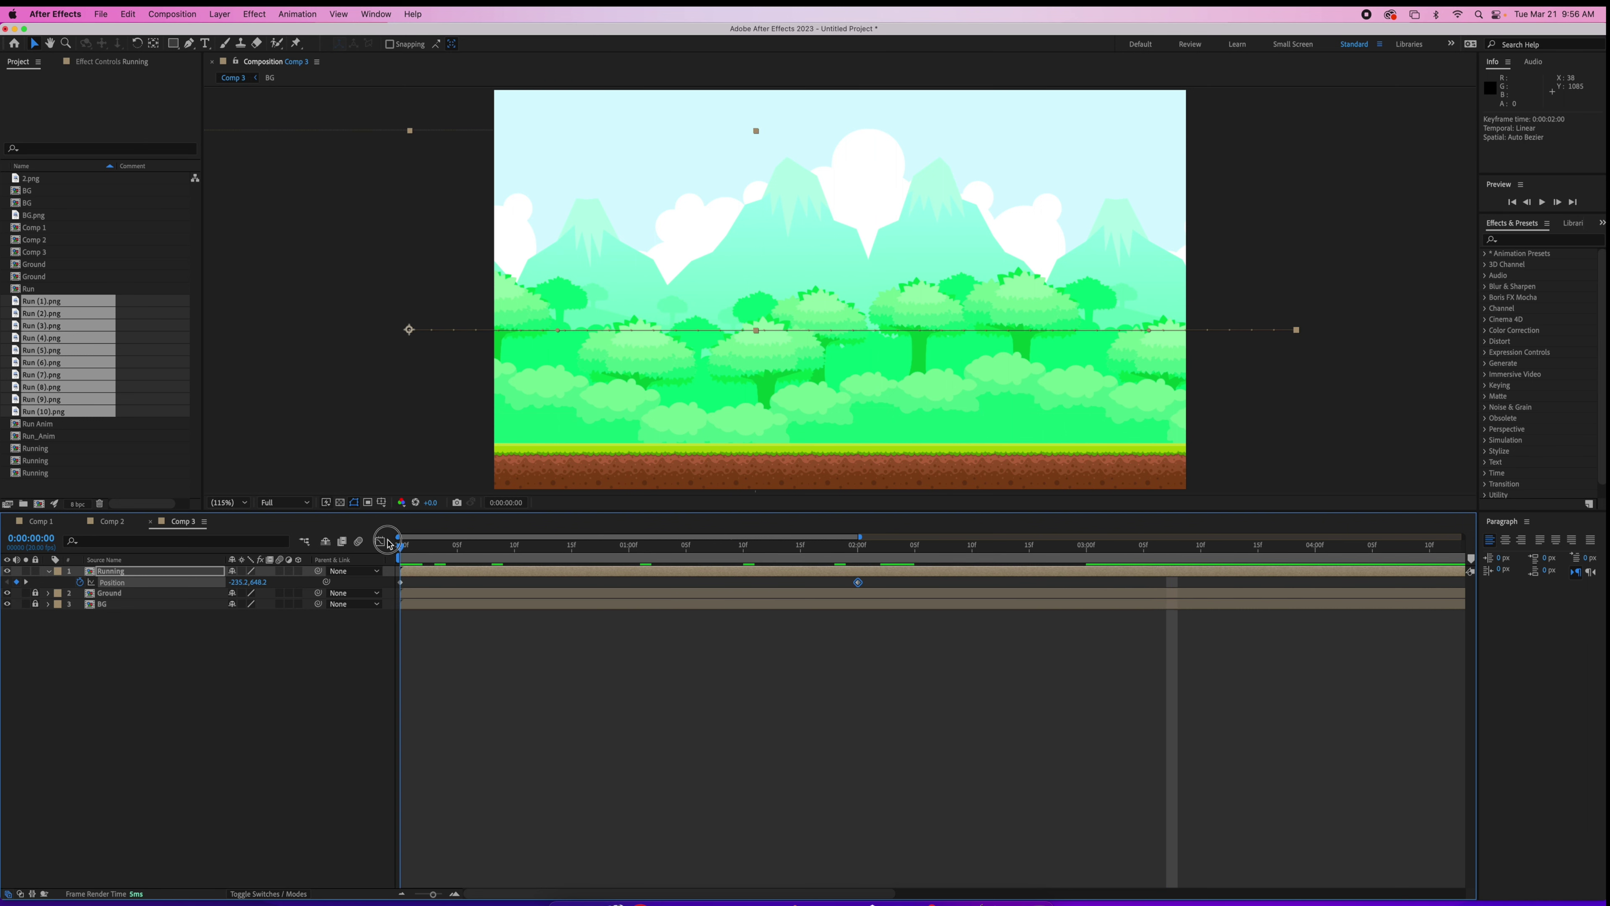
key(space)
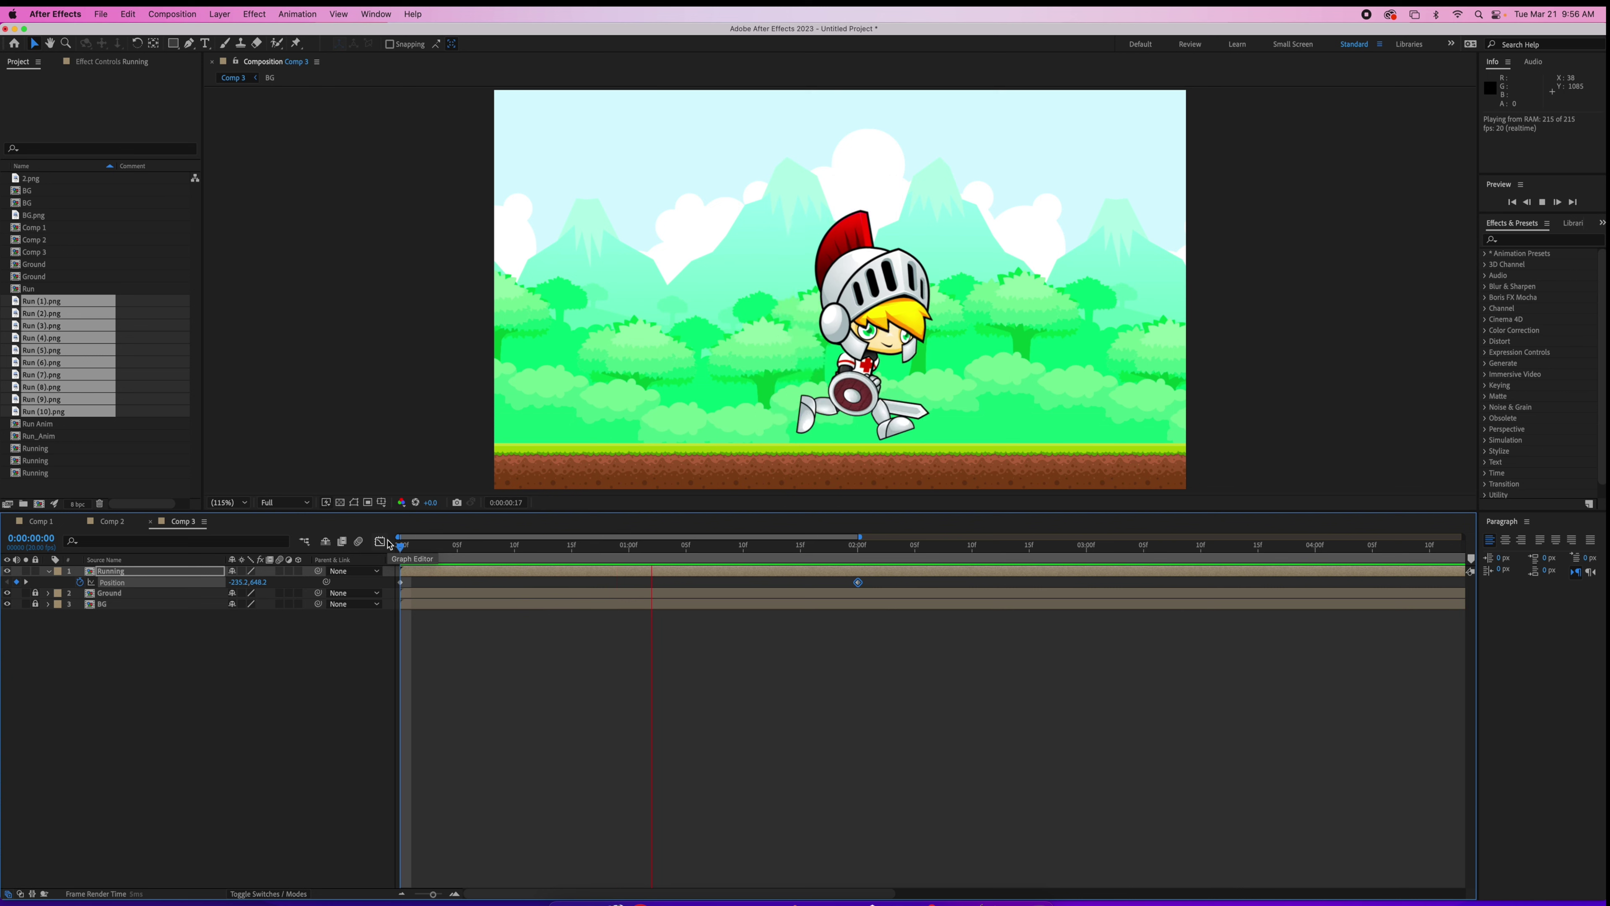
key(space)
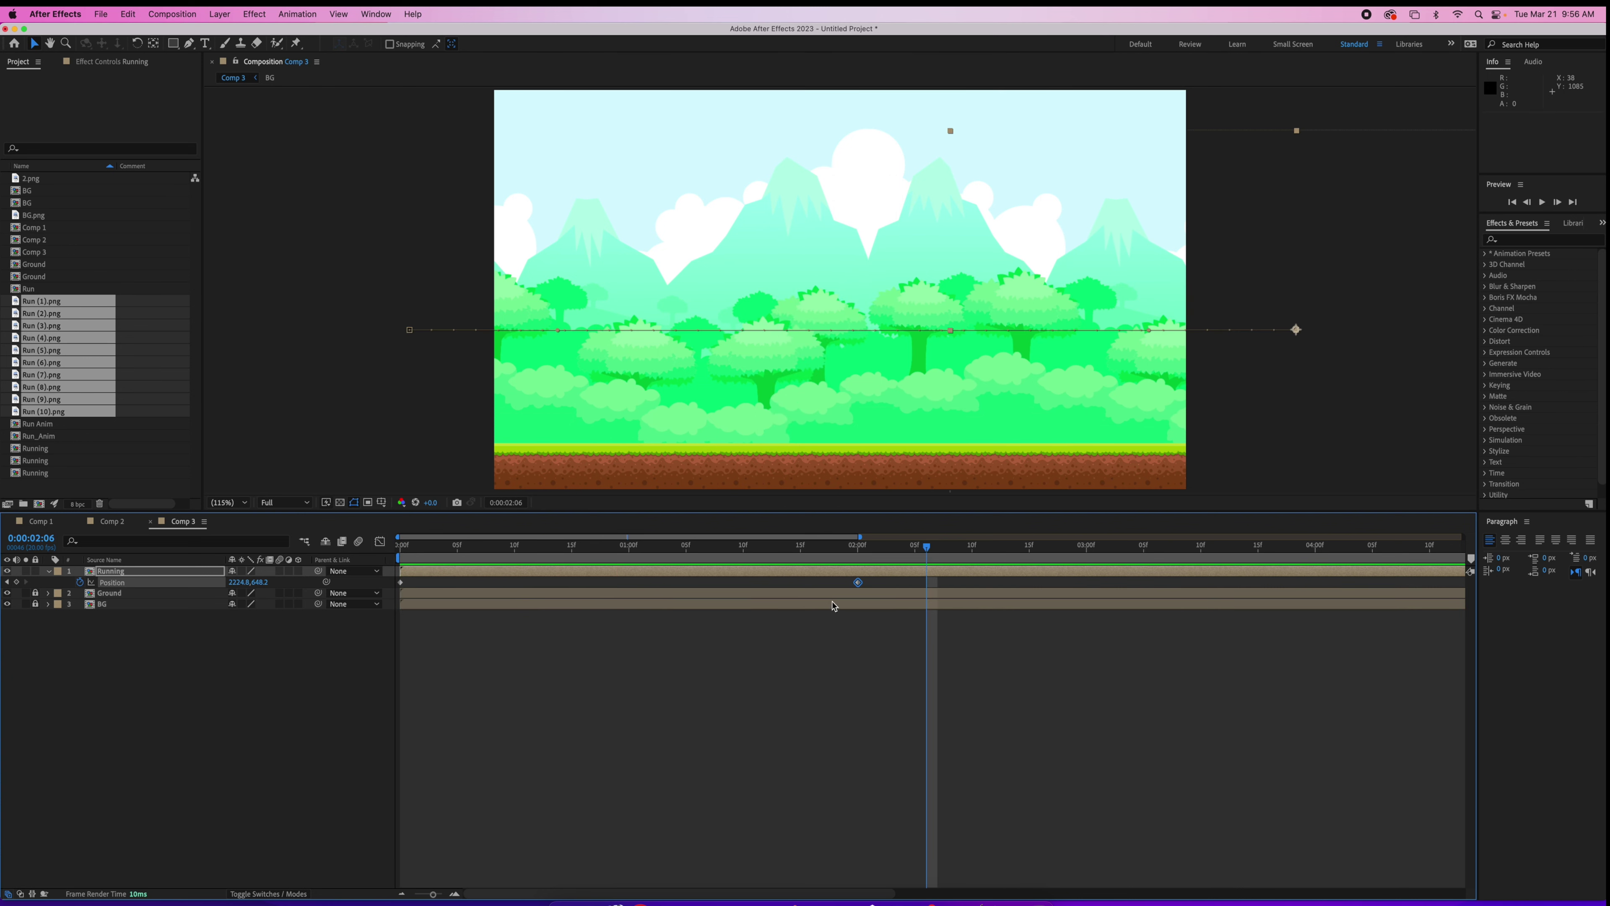
Step: Try the end keyframe at 1 second with a preview, then return it to 3 seconds
drag(858, 582, 629, 583)
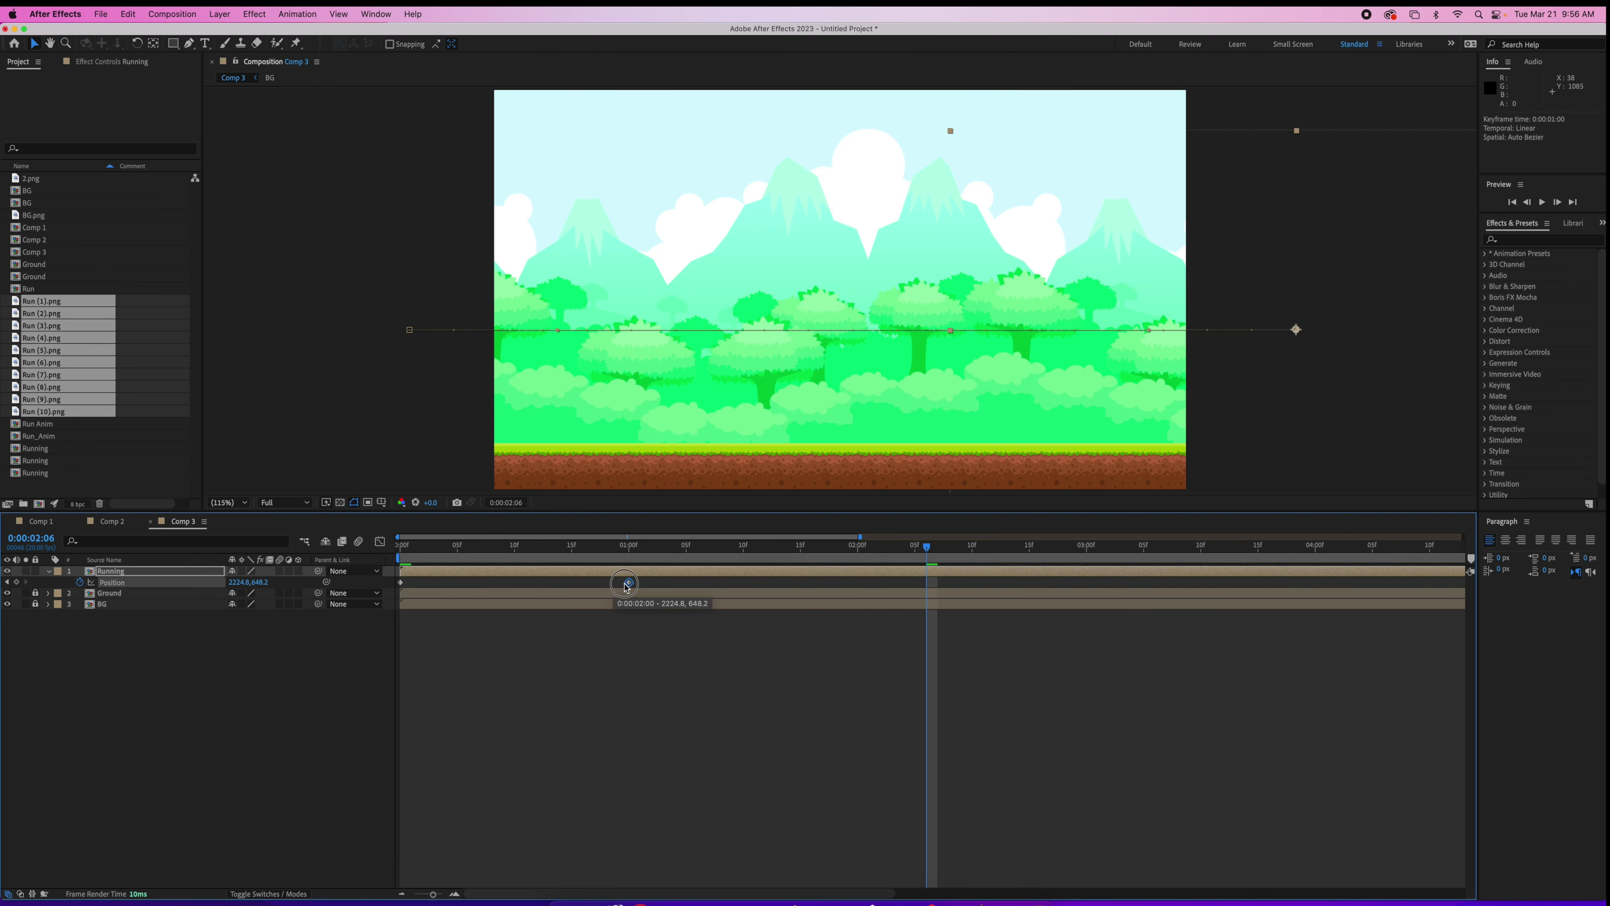
key(space)
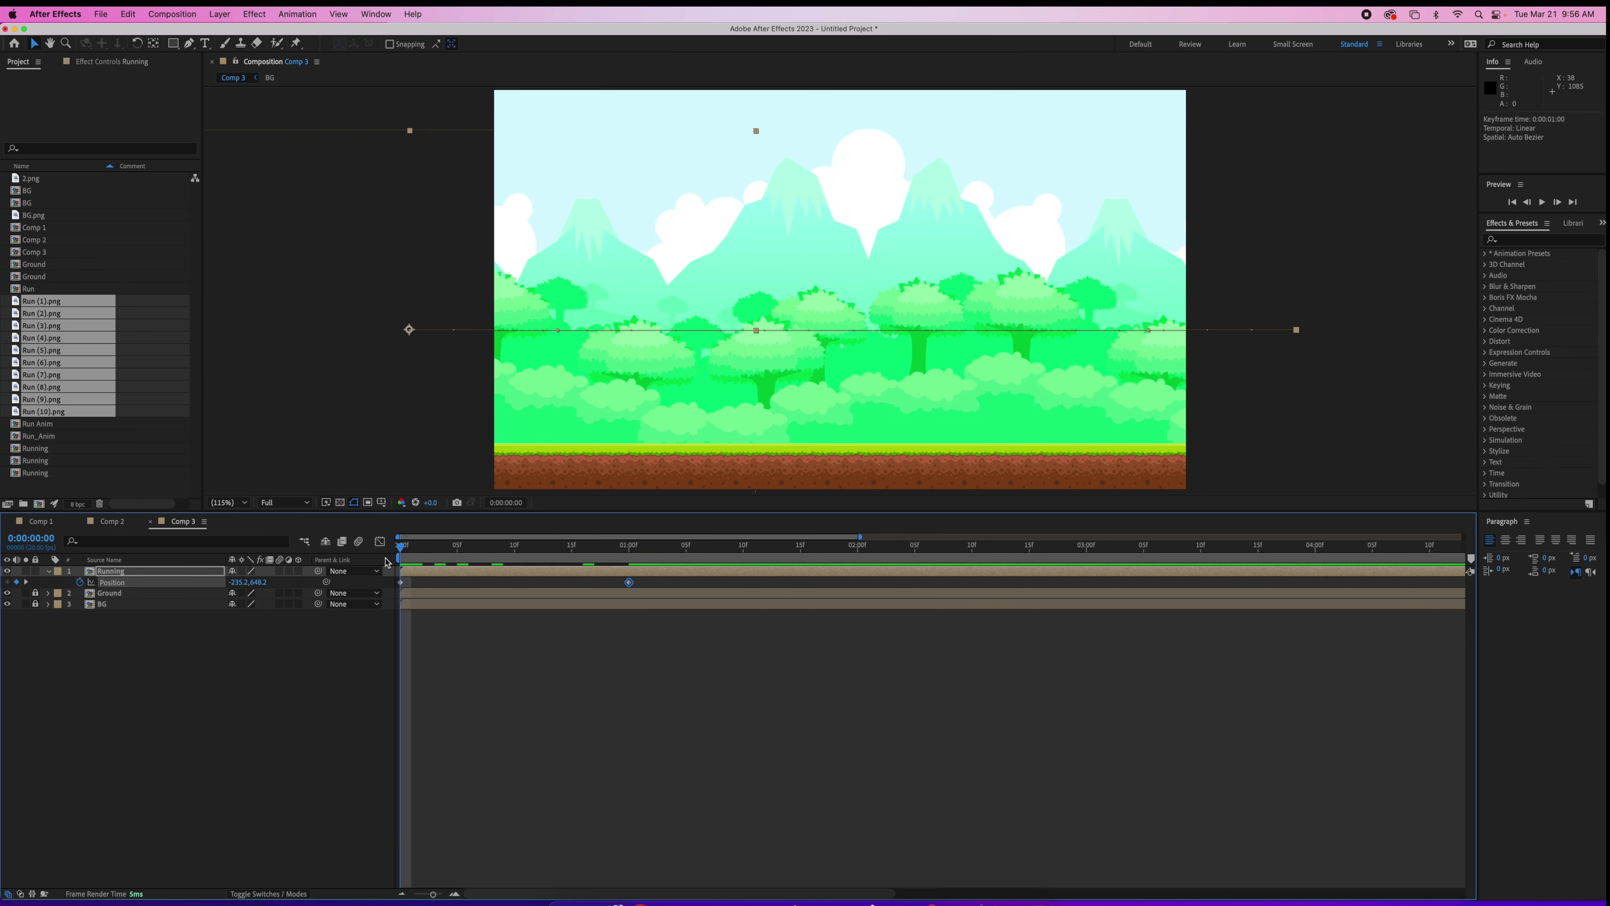
key(space)
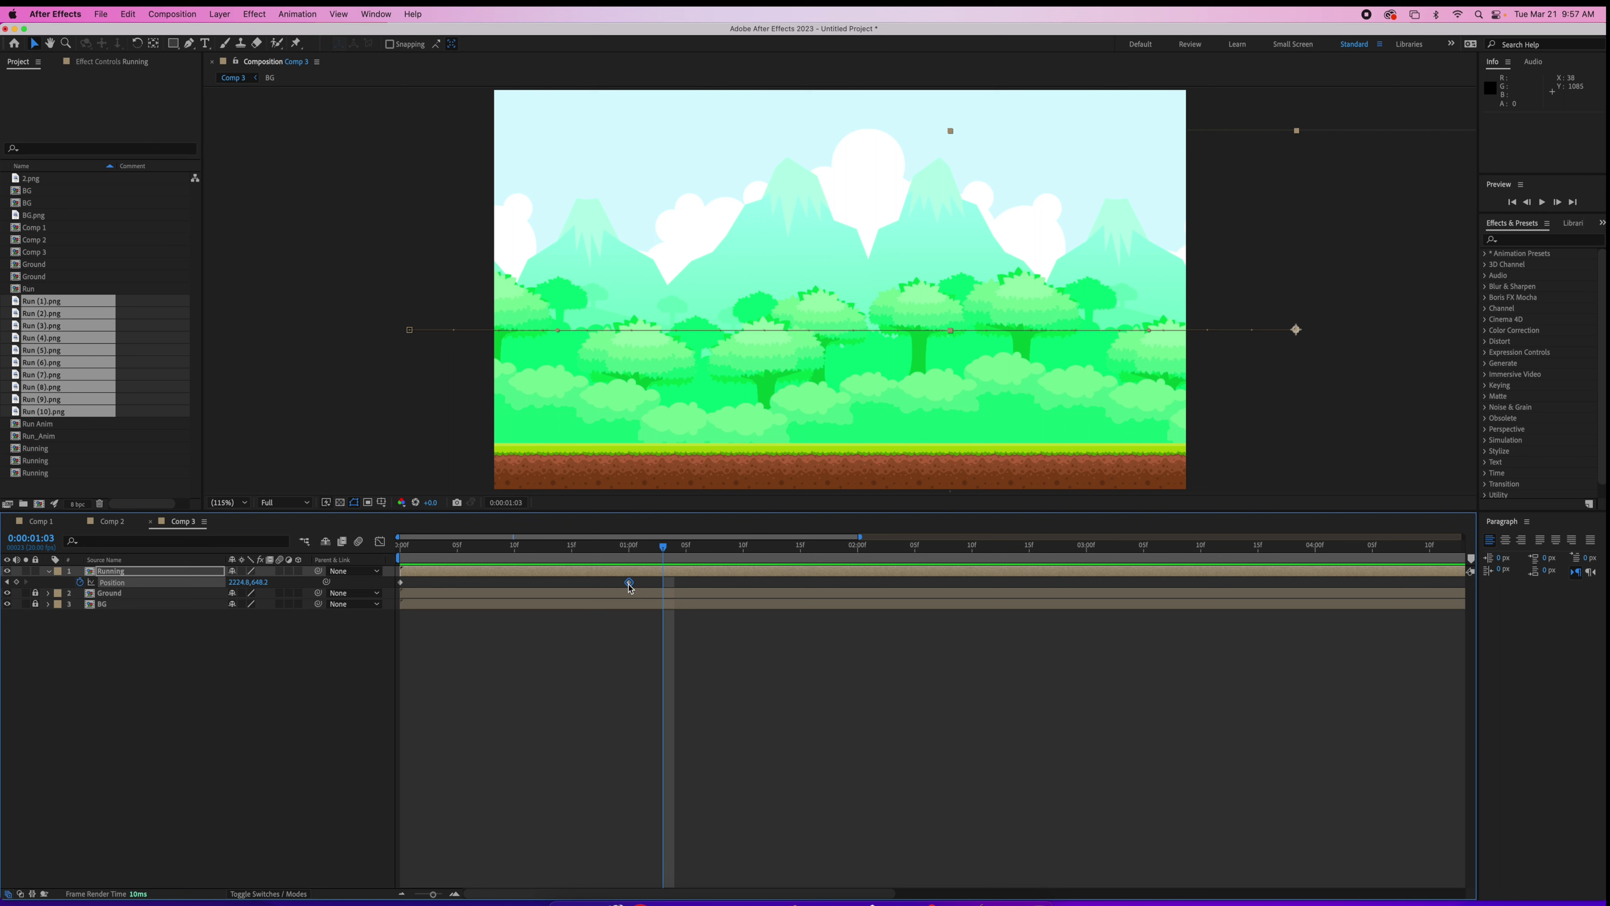
drag(629, 583, 1086, 583)
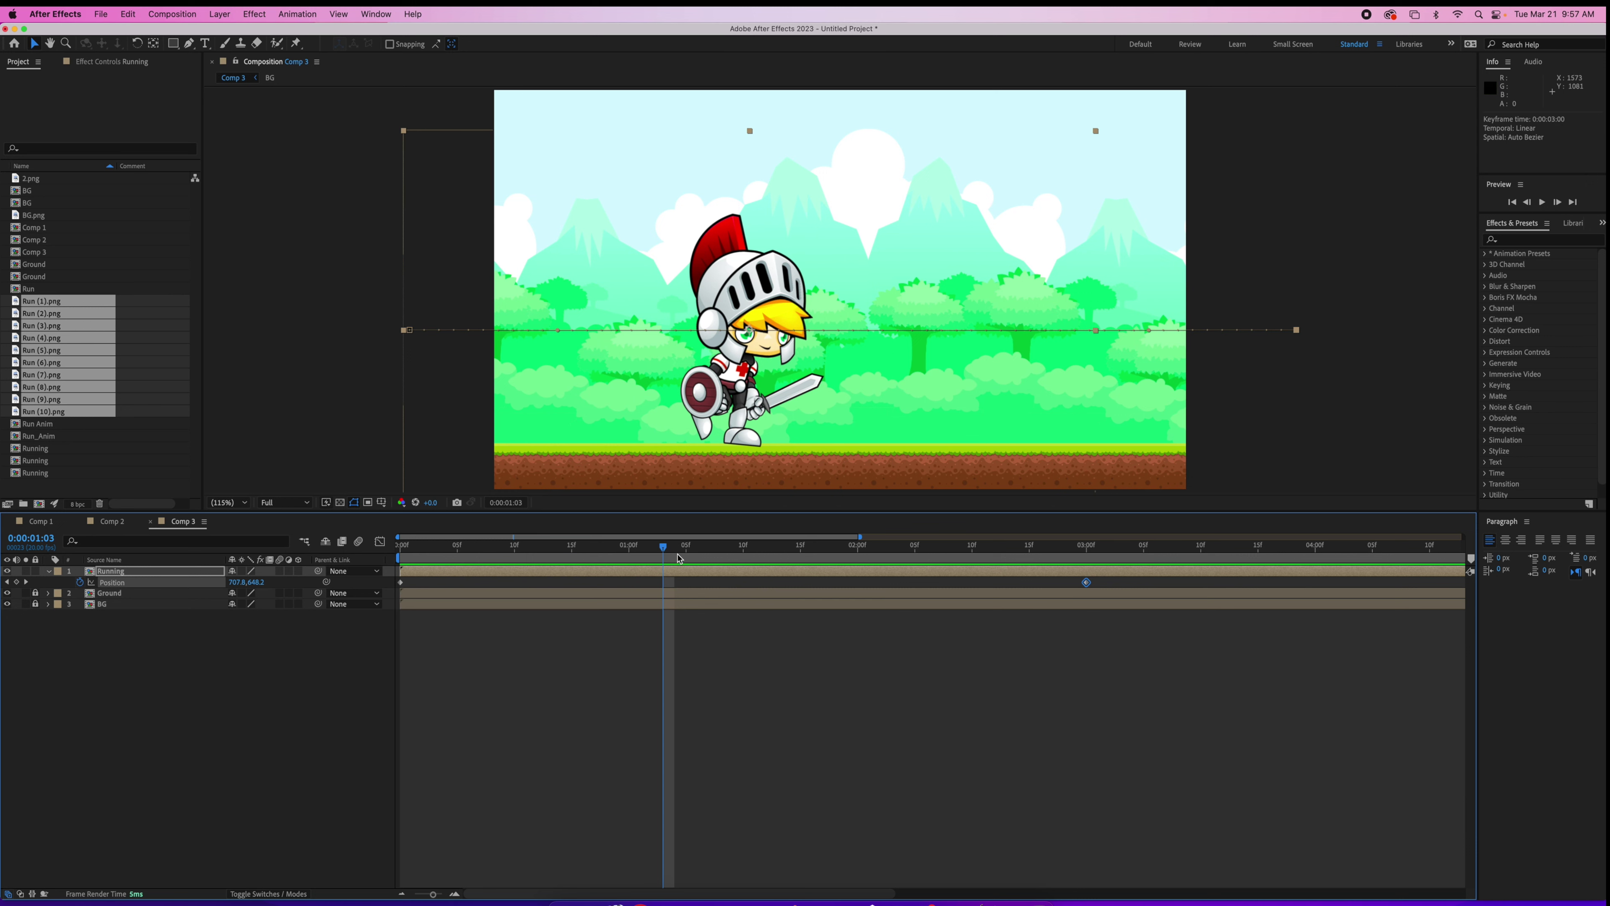
Step: Raise the knight mid-run at about 1:11 to test a jump Position keyframe
drag(664, 554, 754, 559)
drag(869, 333, 853, 228)
mouse_move(754, 549)
mouse_down()
mouse_move(411, 564)
mouse_move(406, 580)
mouse_move(1040, 577)
mouse_move(603, 576)
mouse_move(530, 581)
mouse_move(494, 609)
mouse_move(754, 547)
mouse_up()
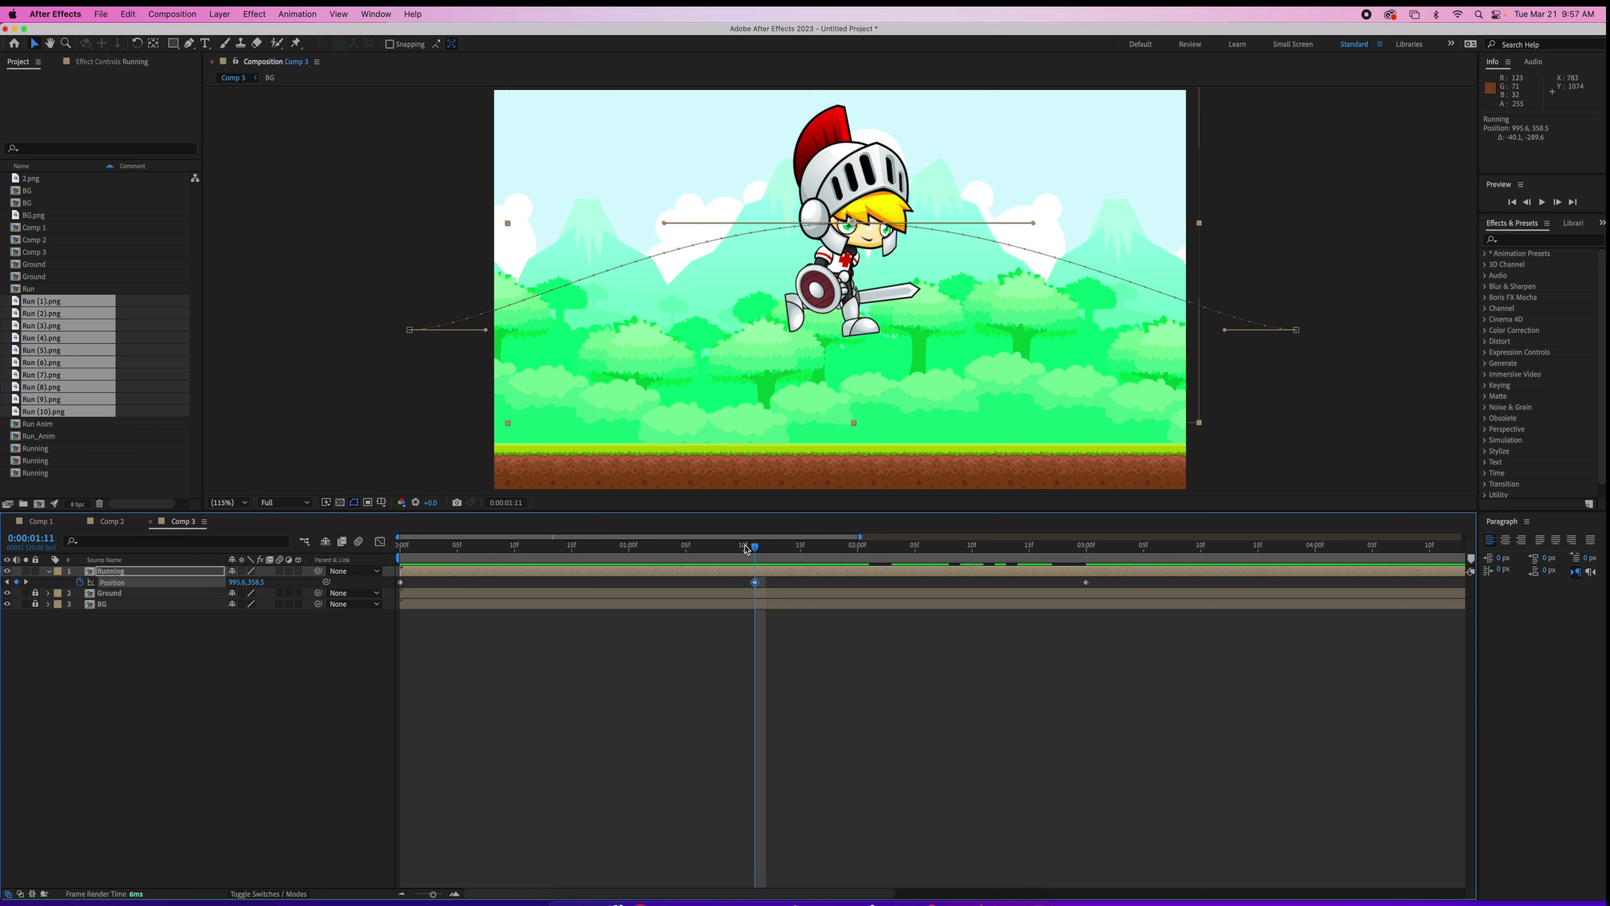
Step: Delete the raised 1:11 Position keyframe and preview the level run at 648.2
click(773, 587)
click(756, 583)
key(Delete)
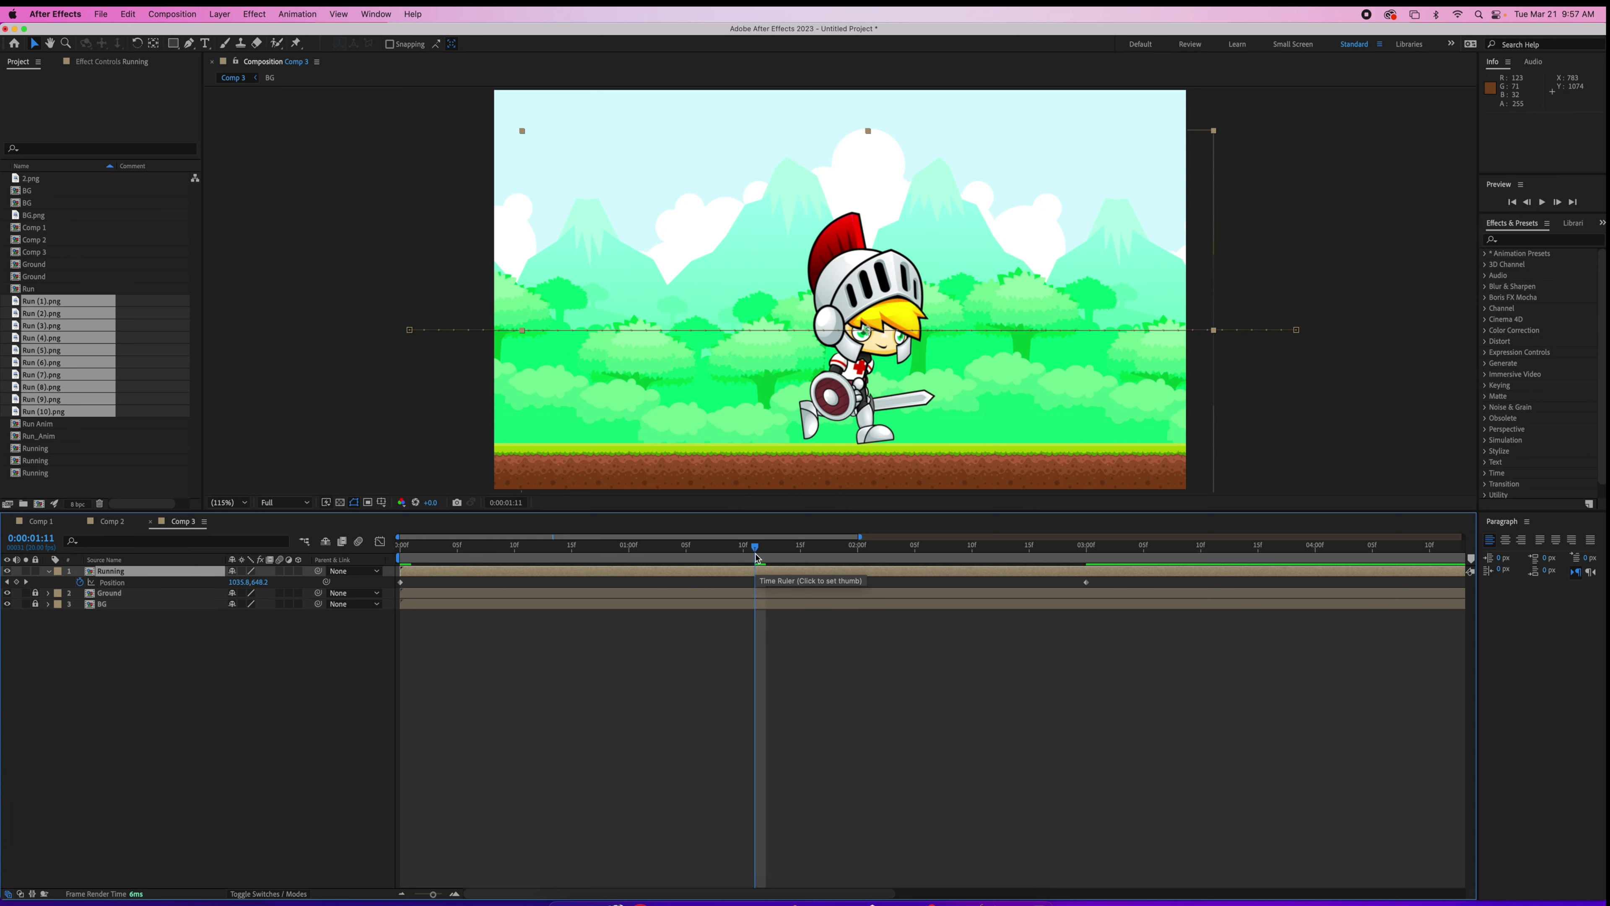
click(398, 582)
key(space)
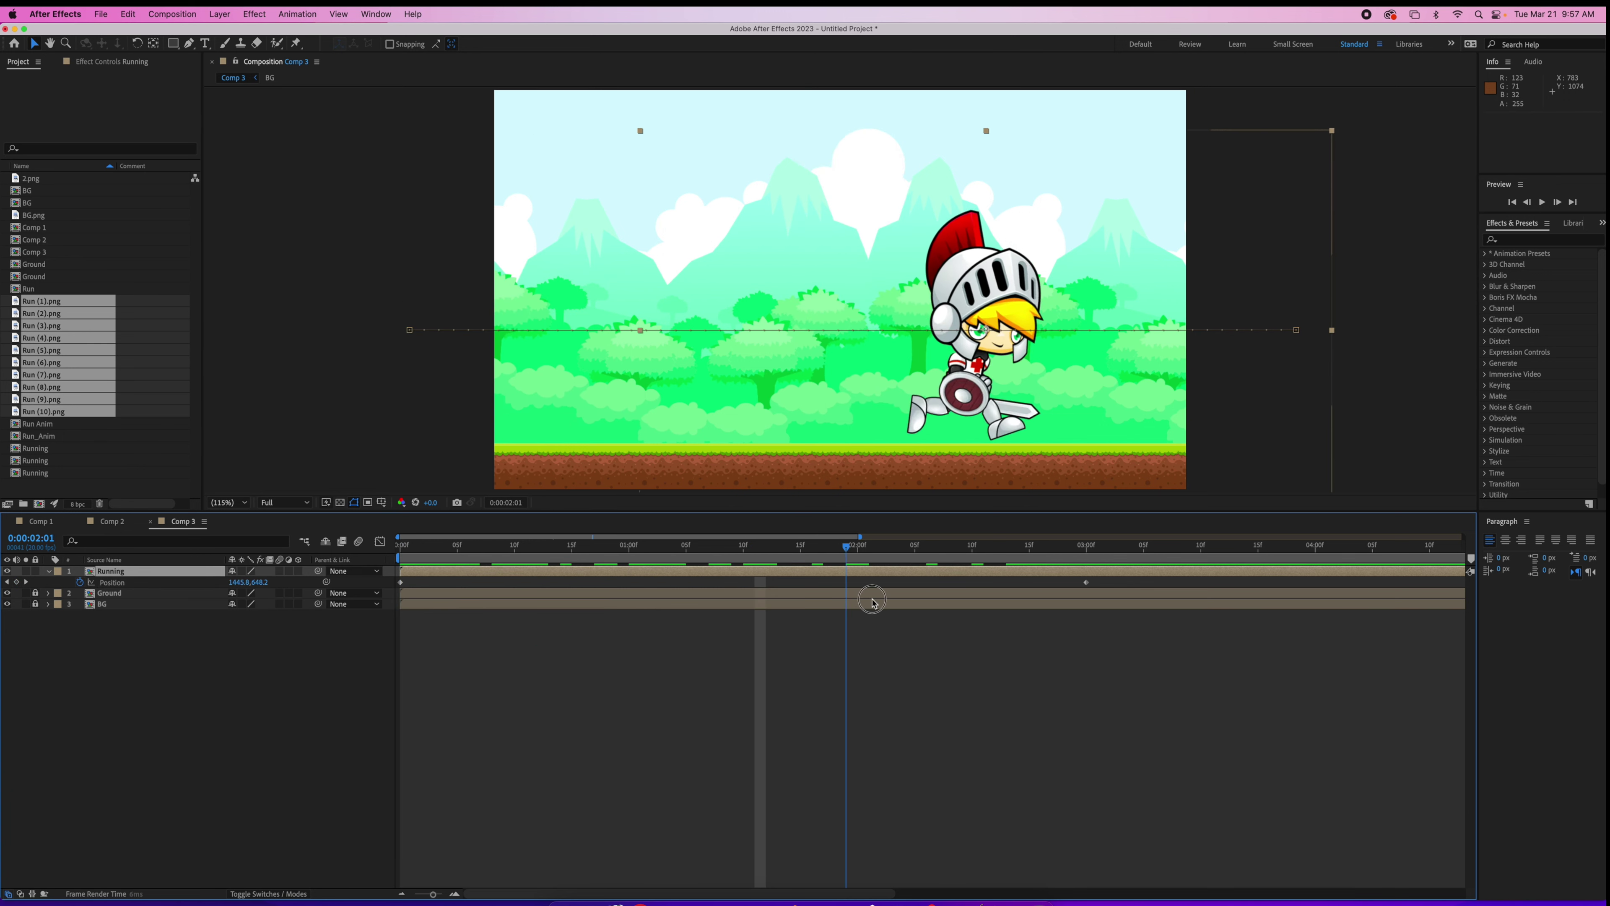
drag(1122, 590, 398, 574)
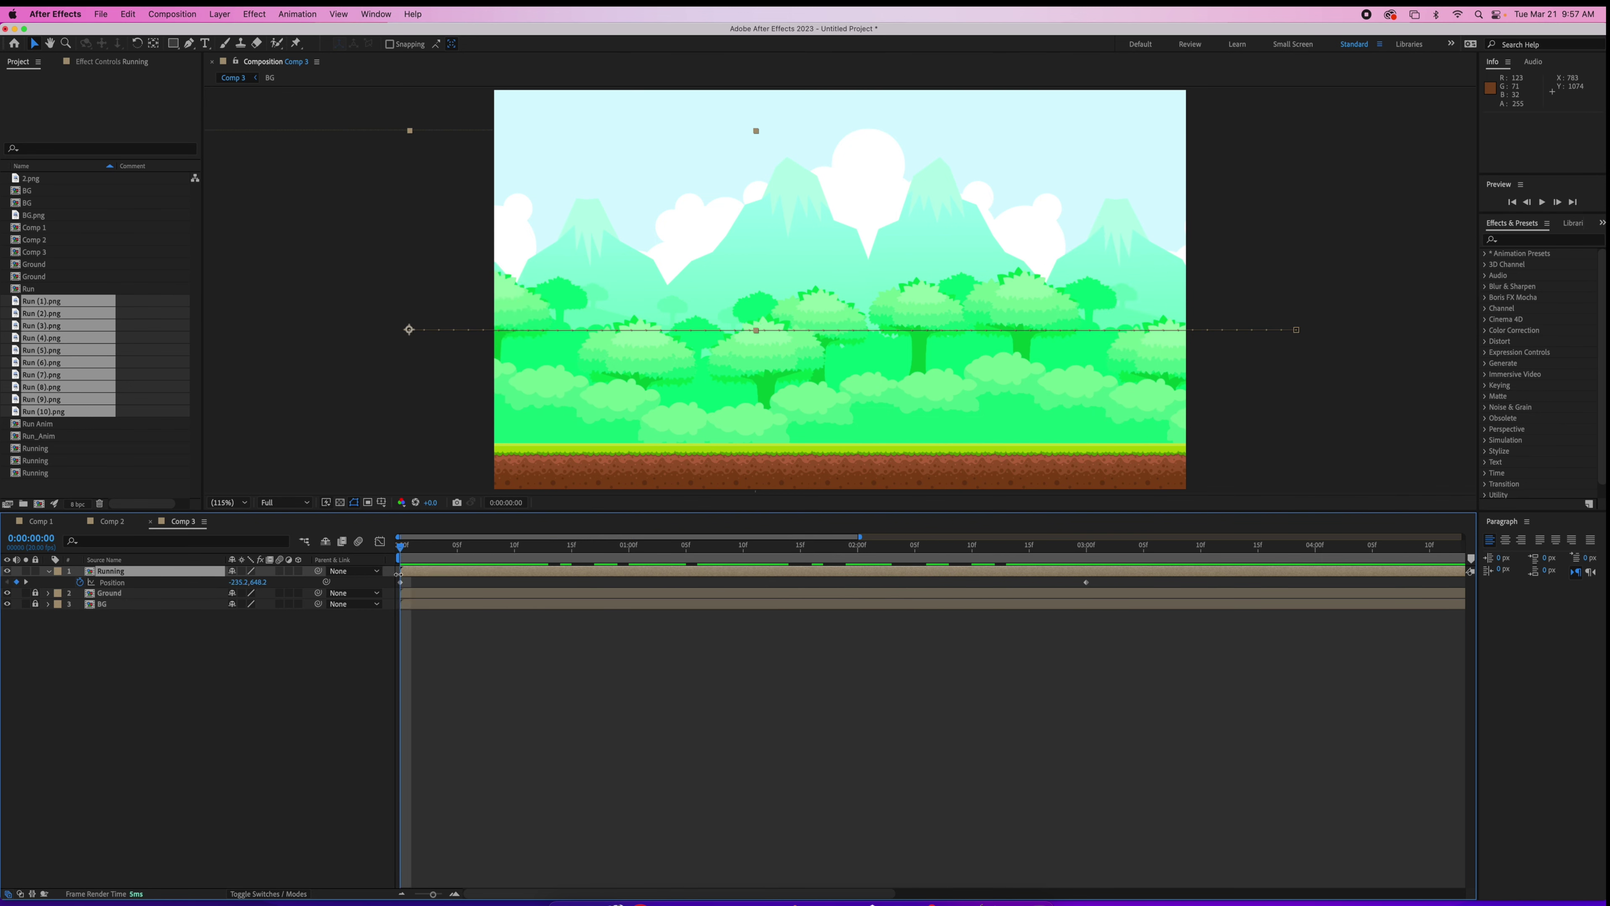